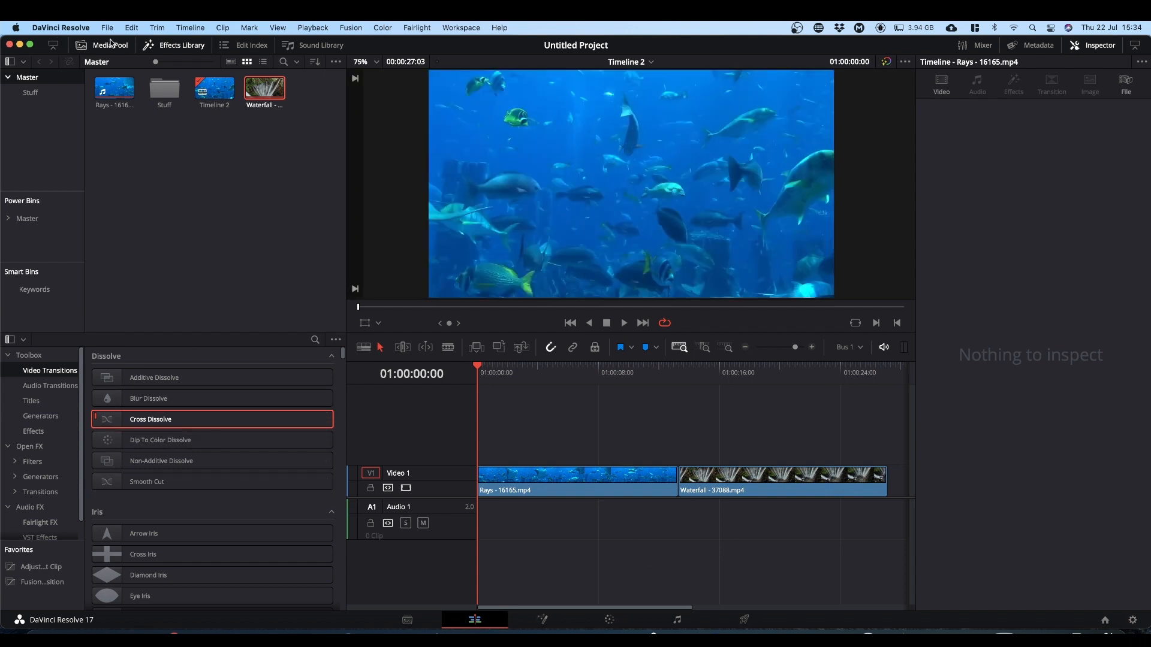
- Add a Cross Dissolve at the cut between the Rays and Waterfall clips on Video 1
{"action": "left_click", "coordinate": [180, 45]}
{"action": "left_click", "coordinate": [180, 46]}
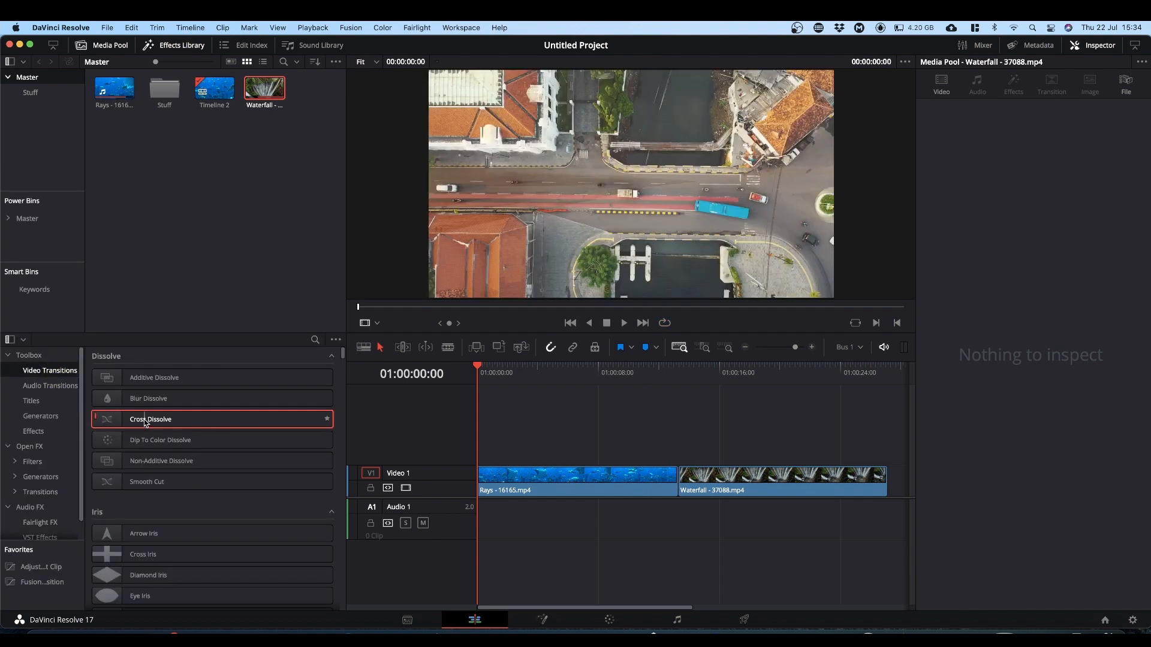
{"action": "left_click_drag", "start_coordinate": [146, 423], "coordinate": [685, 487]}
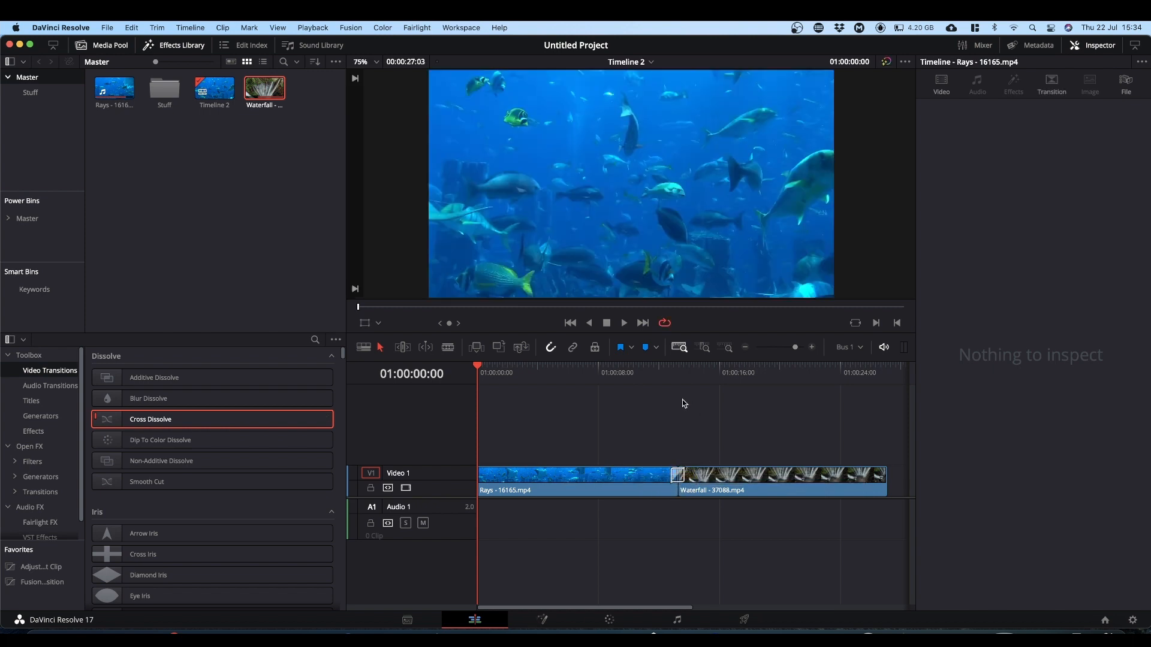
- Convert the Cross Dissolve between the two clips to a Fusion Cross Dissolve
{"action": "left_click", "coordinate": [673, 382]}
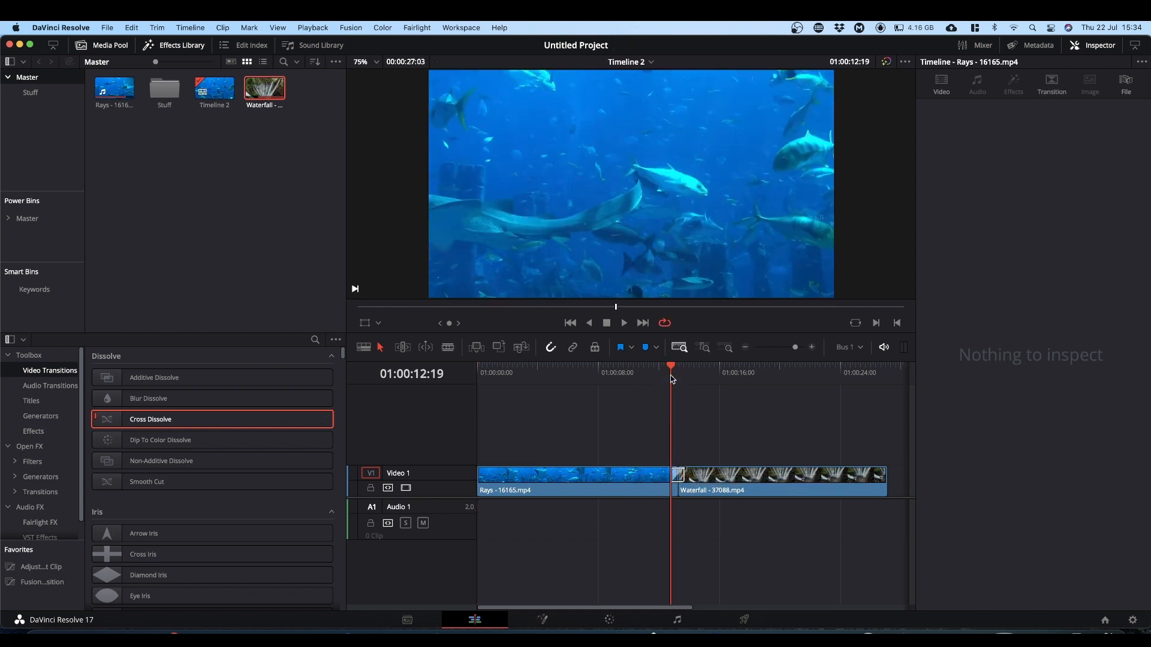
{"action": "scroll", "coordinate": [673, 383], "scroll_direction": "up", "scroll_amount": 3}
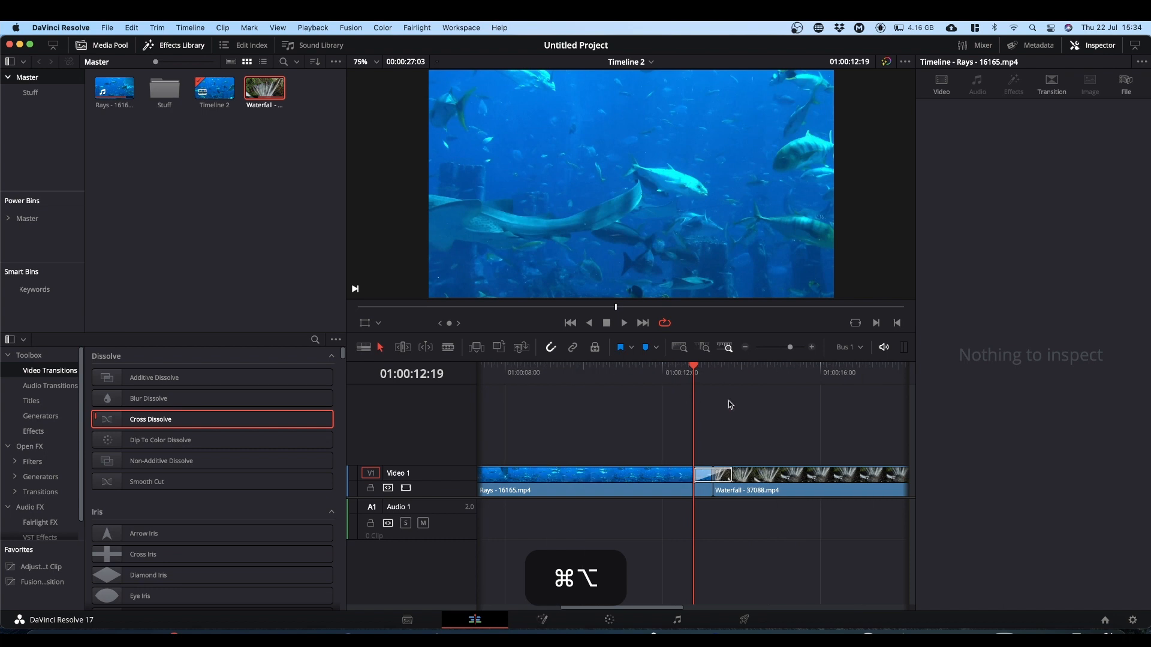
{"action": "scroll", "coordinate": [731, 412], "scroll_direction": "up", "scroll_amount": 4}
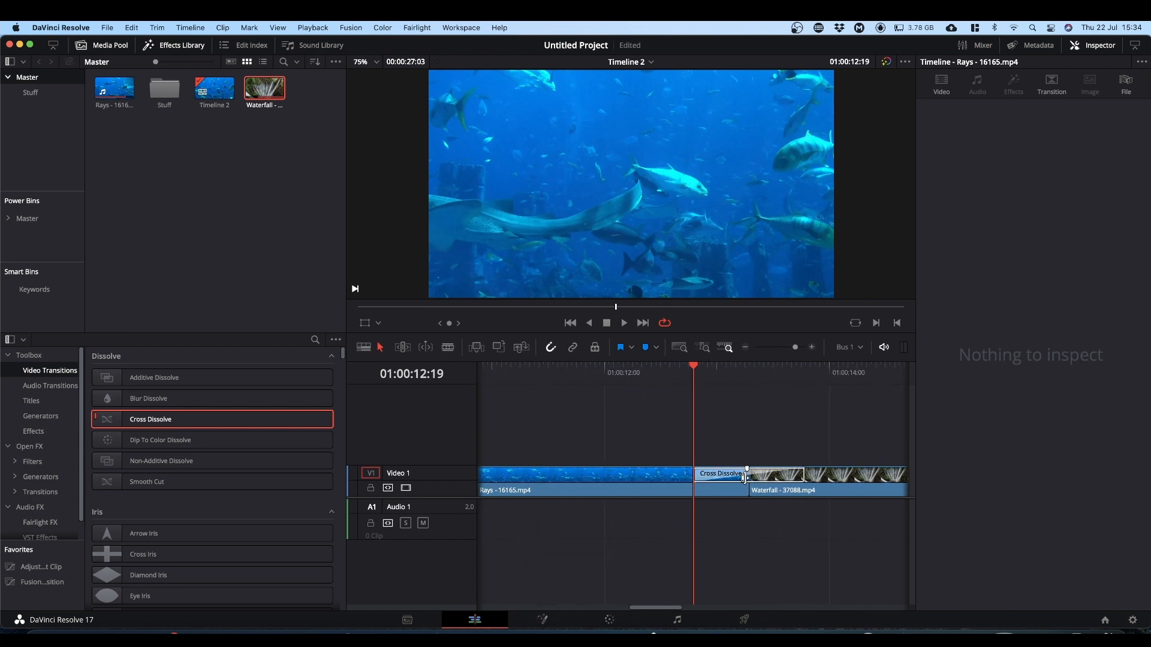
{"action": "right_click", "coordinate": [774, 478]}
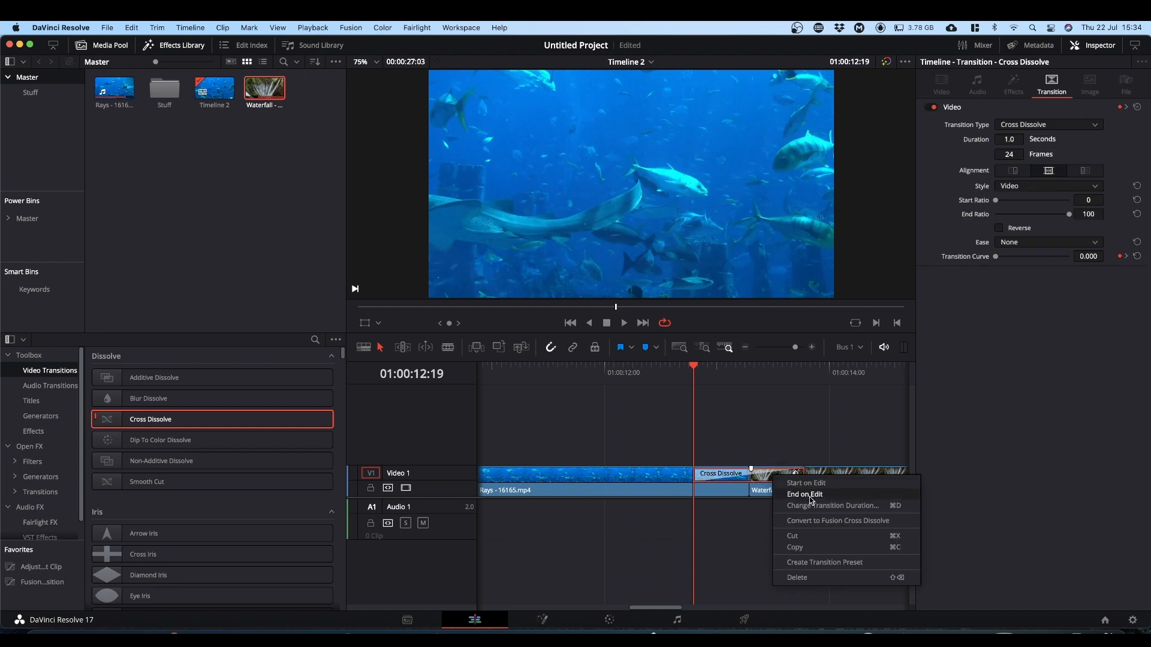
{"action": "left_click", "coordinate": [811, 521]}
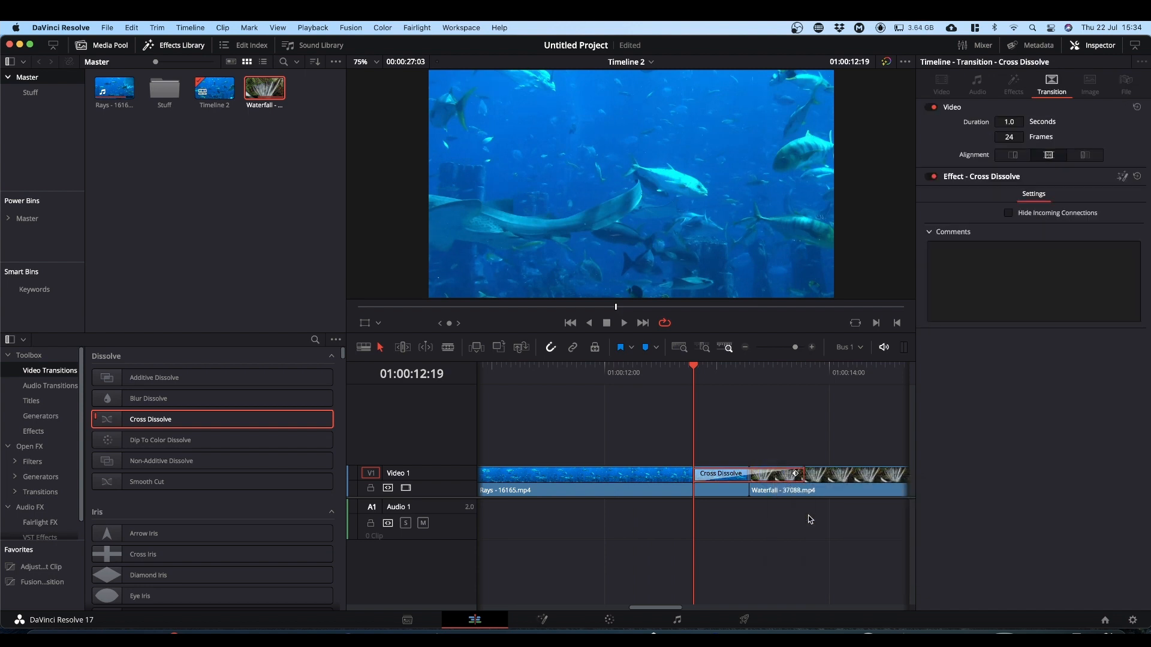
- Move the playhead to the middle of the transition at 01:00:13:07 and open the transition in the Fusion page
{"action": "left_click_drag", "start_coordinate": [700, 368], "coordinate": [749, 368]}
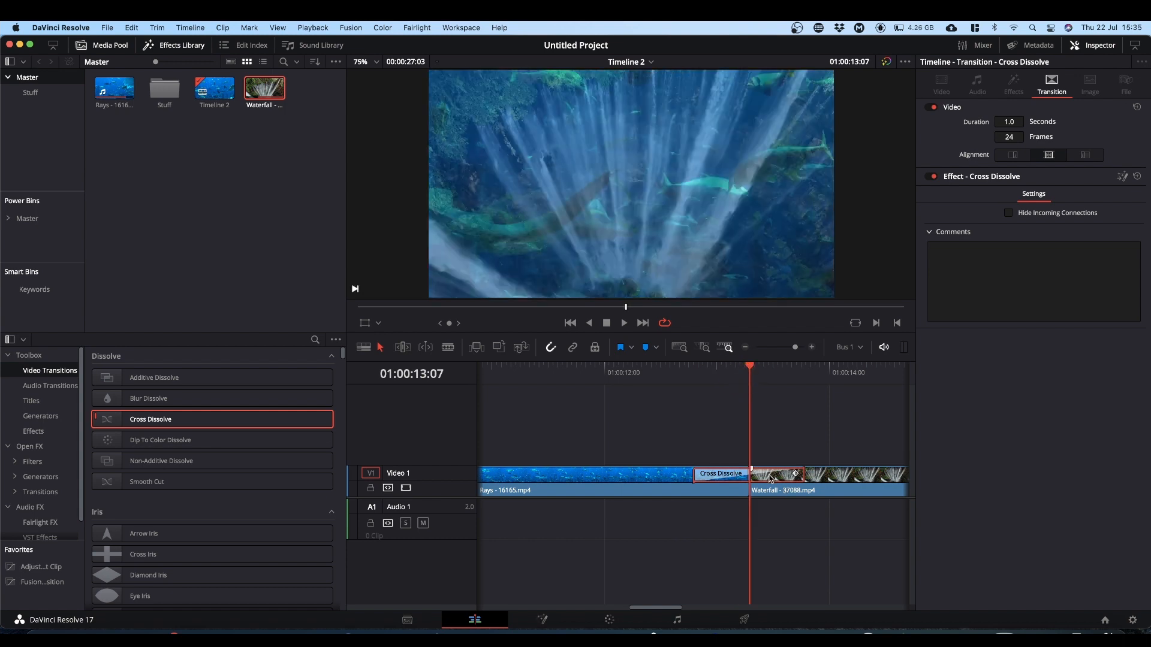
{"action": "right_click", "coordinate": [771, 478]}
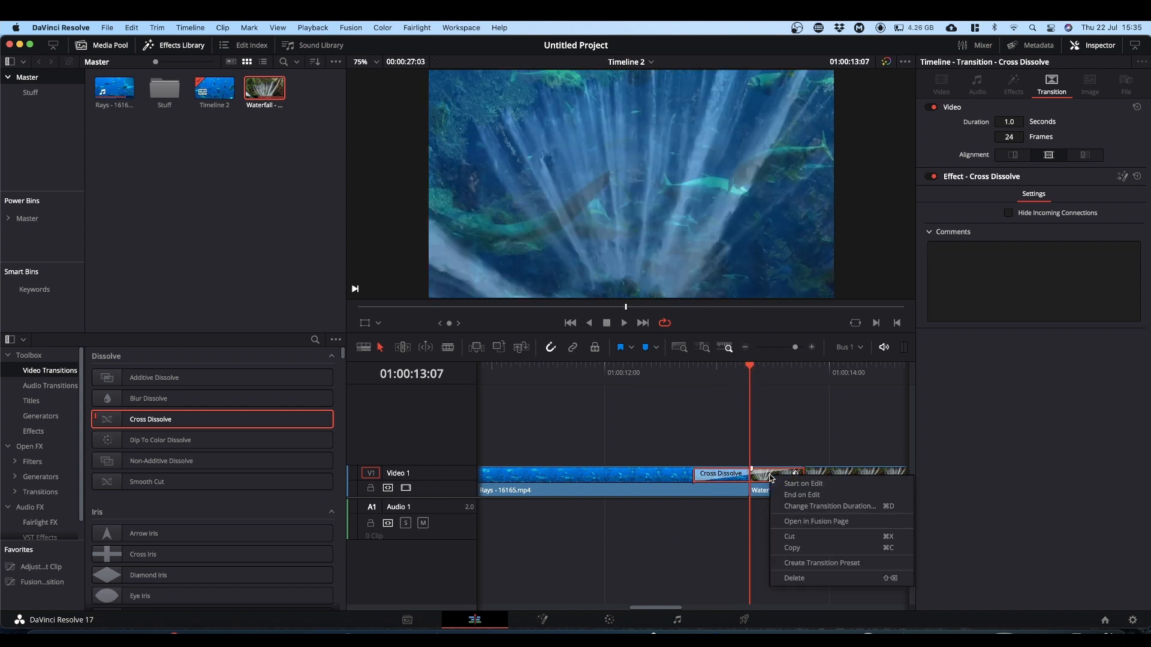
{"action": "left_click", "coordinate": [799, 523]}
{"action": "left_click_drag", "start_coordinate": [150, 520], "coordinate": [667, 521]}
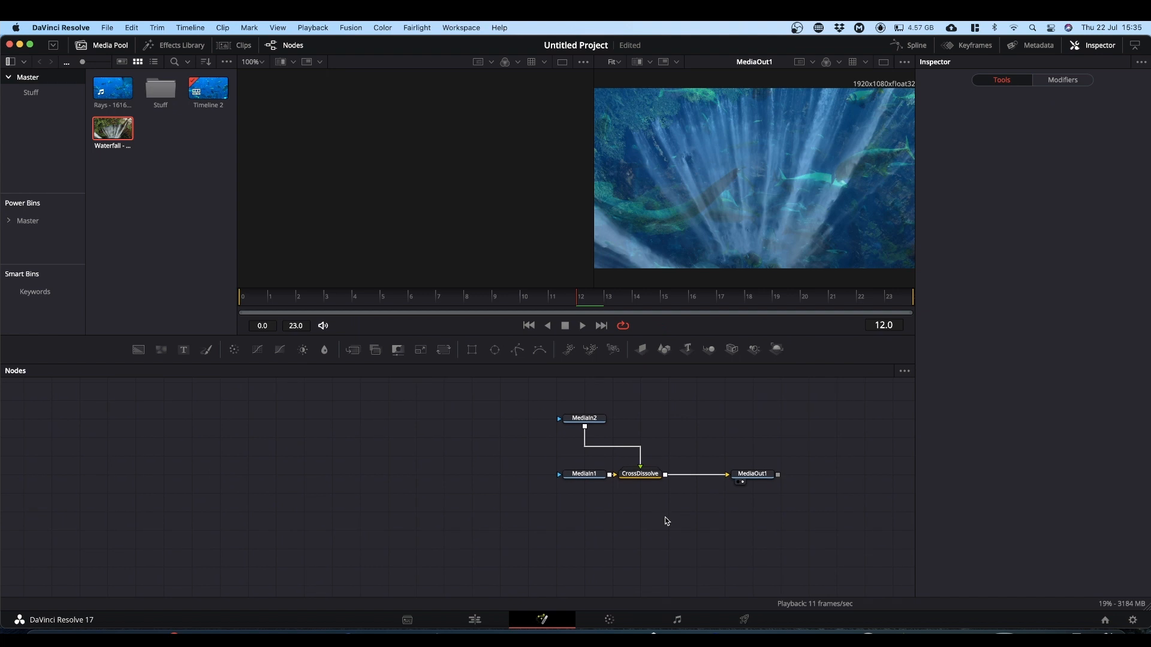
- Show MediaIn1 in the first viewer and rename the node Fish
{"action": "left_click", "coordinate": [583, 473]}
{"action": "key", "text": "1"}
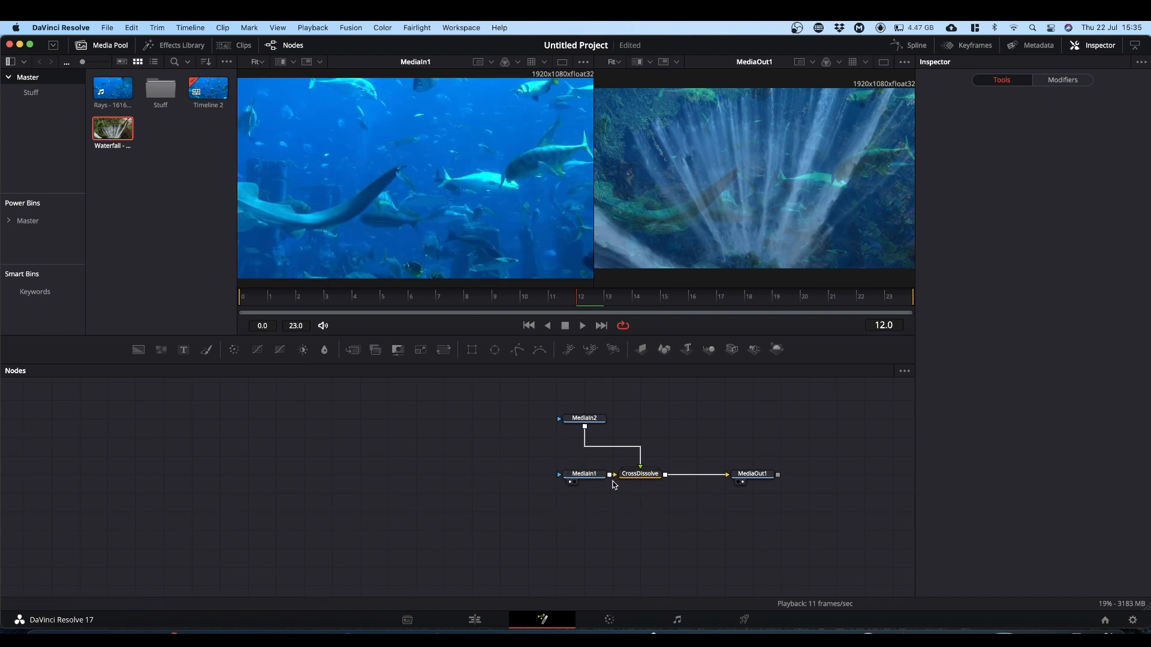
{"action": "left_click", "coordinate": [577, 474]}
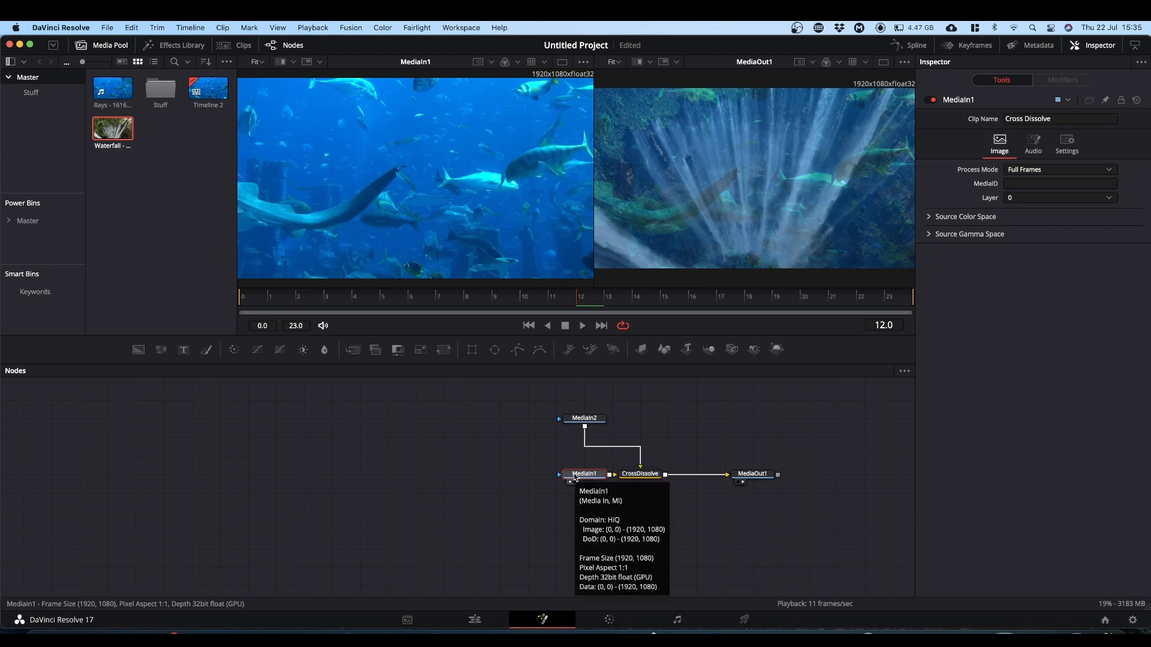
{"action": "key", "text": "F2"}
{"action": "type", "text": "Fish"}
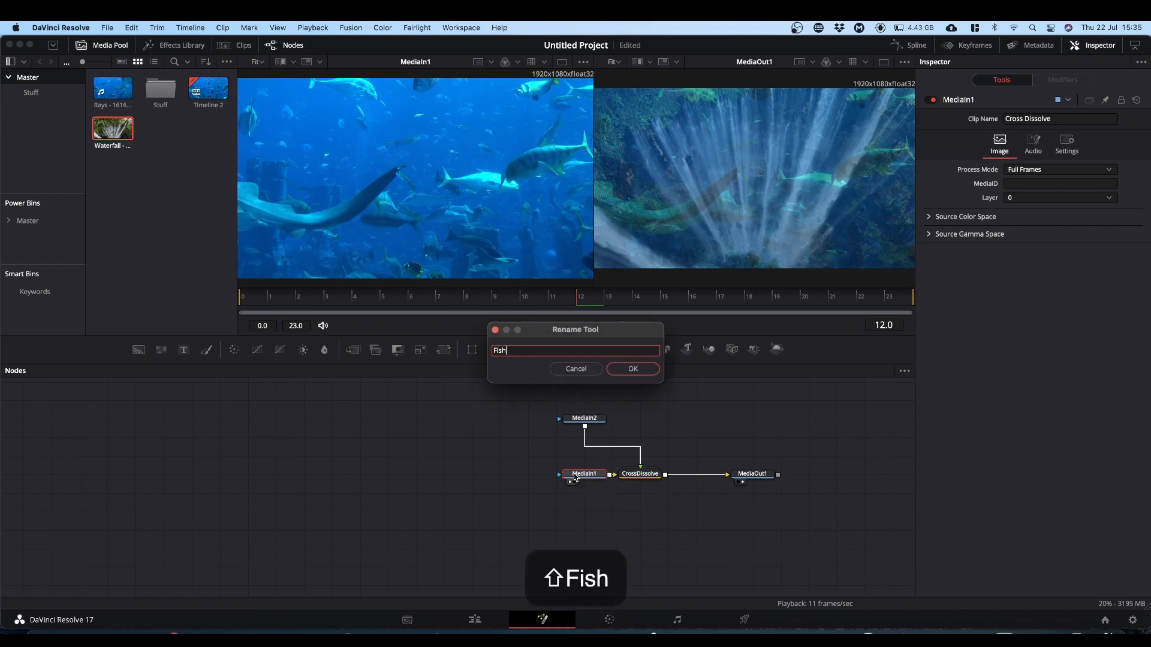
{"action": "key", "text": "Return"}
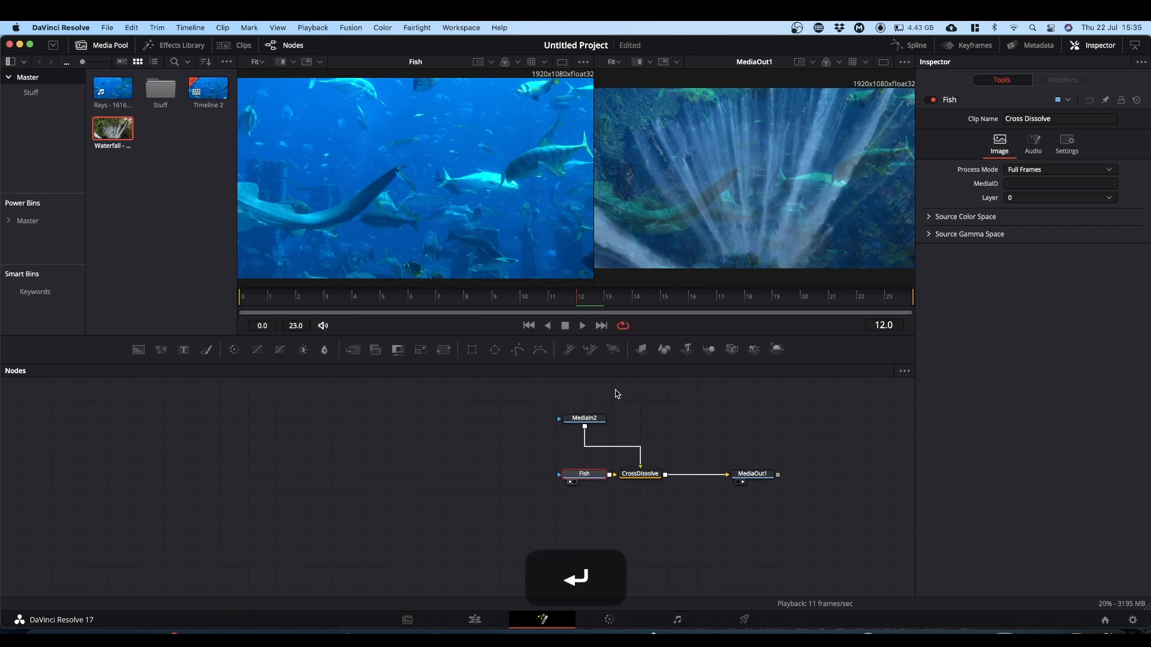
- Rename the MediaIn2 node Waterfall
{"action": "left_click", "coordinate": [590, 418]}
{"action": "key", "text": "F2"}
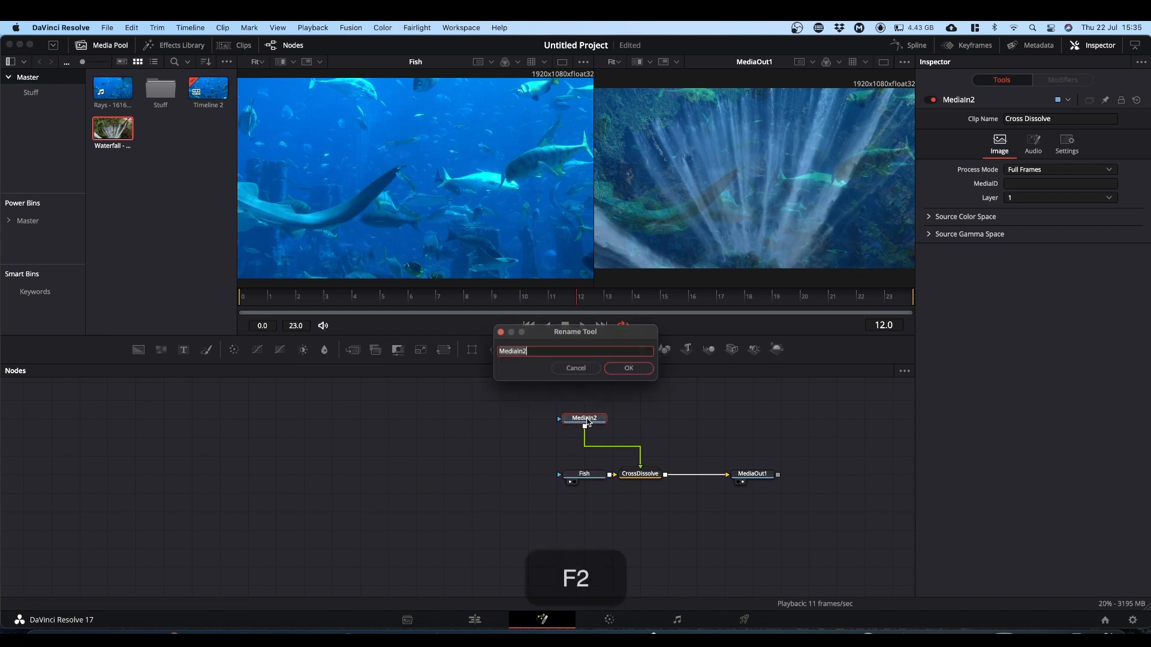
{"action": "type", "text": "Waterfal"}
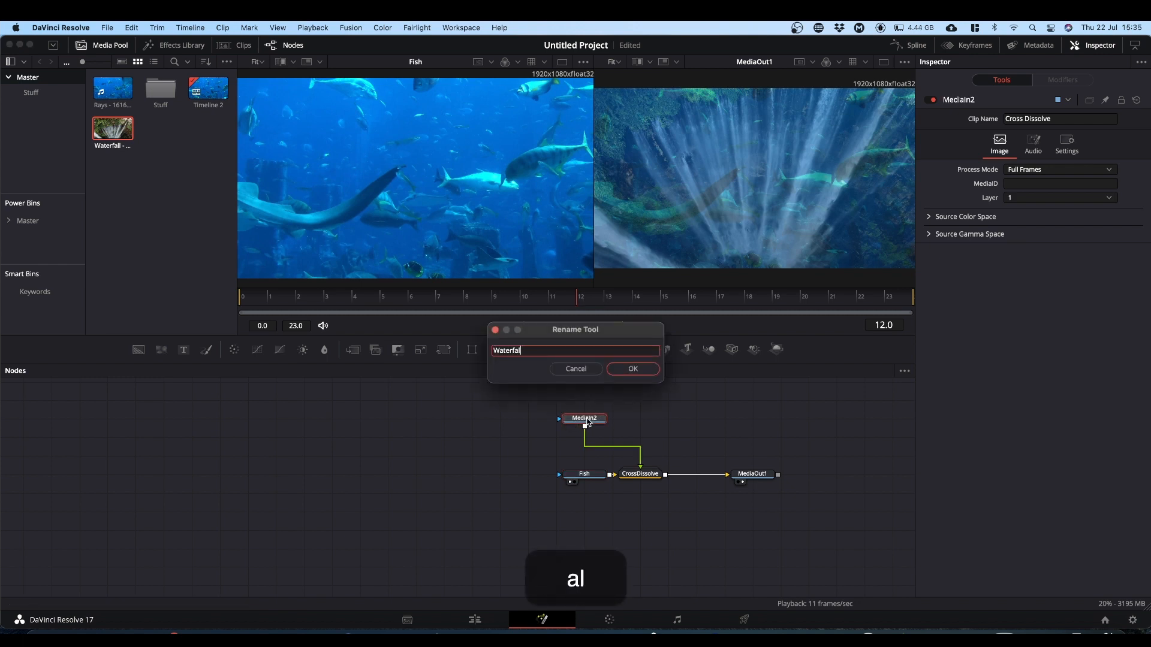
{"action": "type", "text": "l"}
{"action": "key", "text": "Return"}
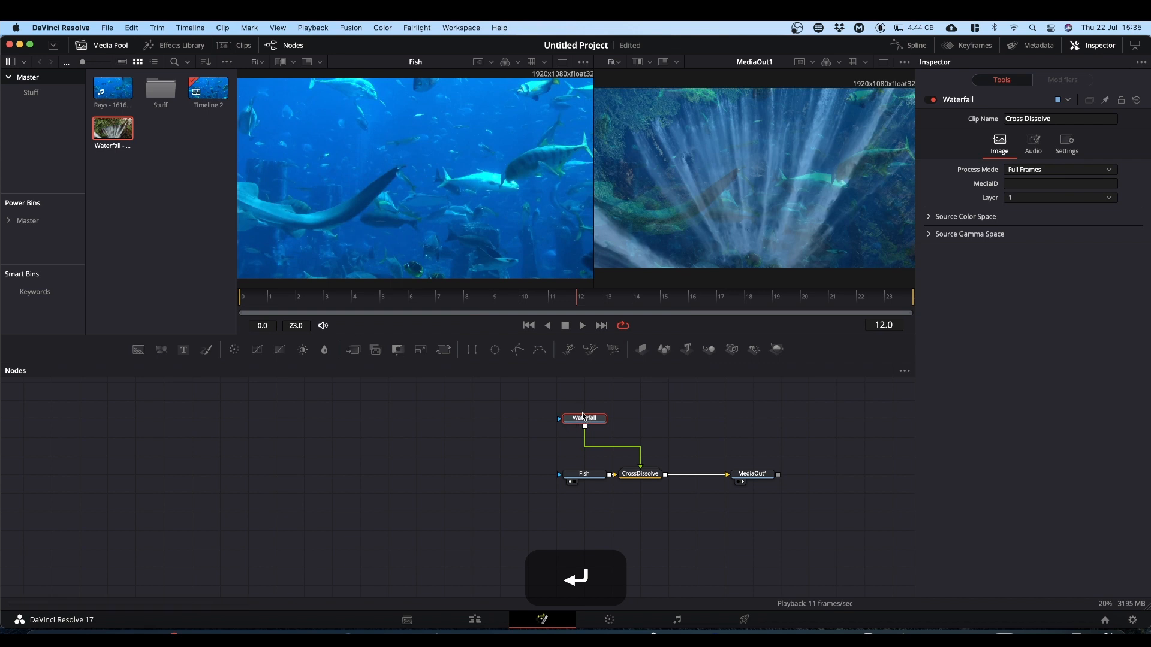
- Replace the CrossDissolve node with a Merge between Fish and MediaOut1, and connect Waterfall as its foreground
{"action": "left_click_drag", "start_coordinate": [652, 441], "coordinate": [458, 457]}
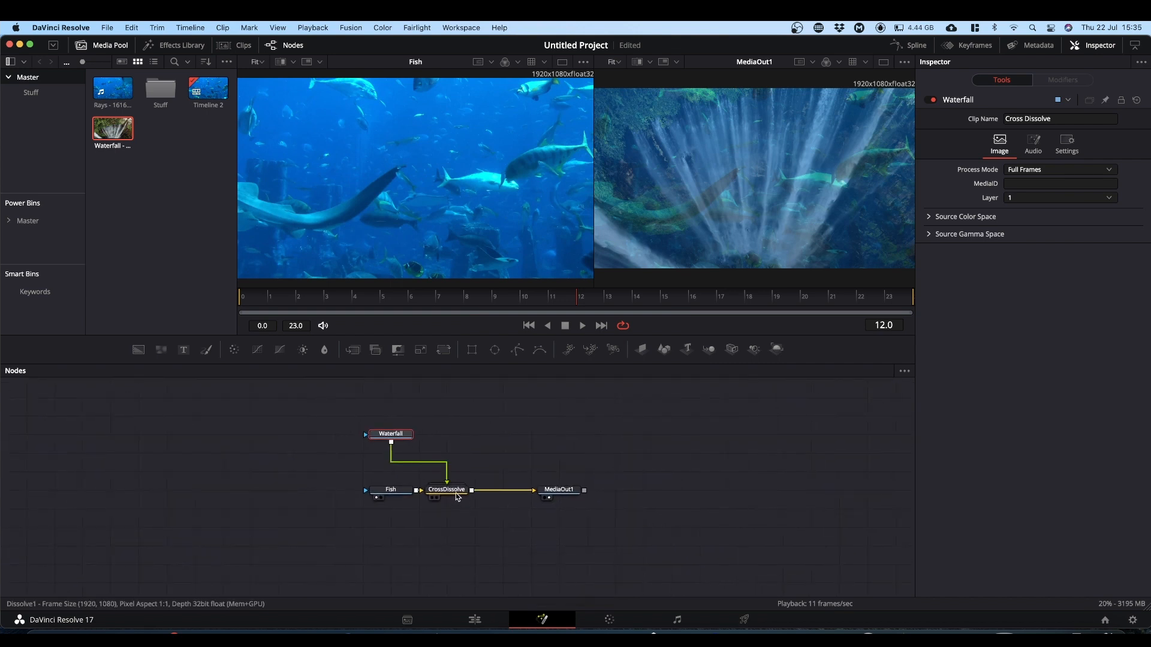
{"action": "left_click", "coordinate": [455, 493]}
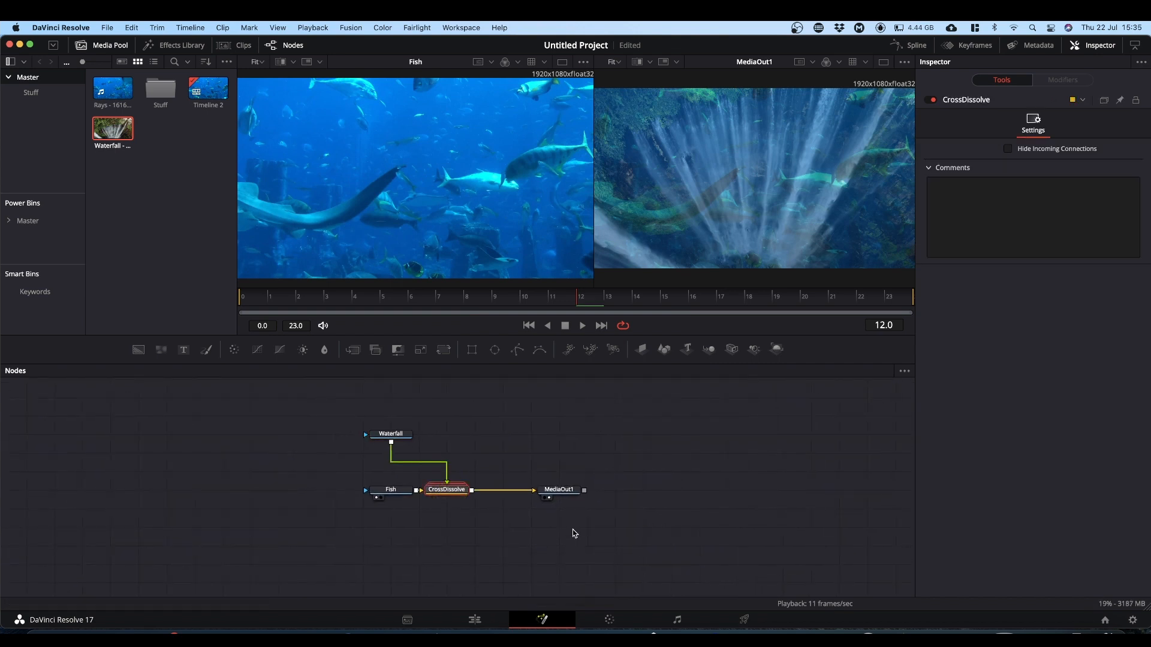
{"action": "key", "text": "BackSpace"}
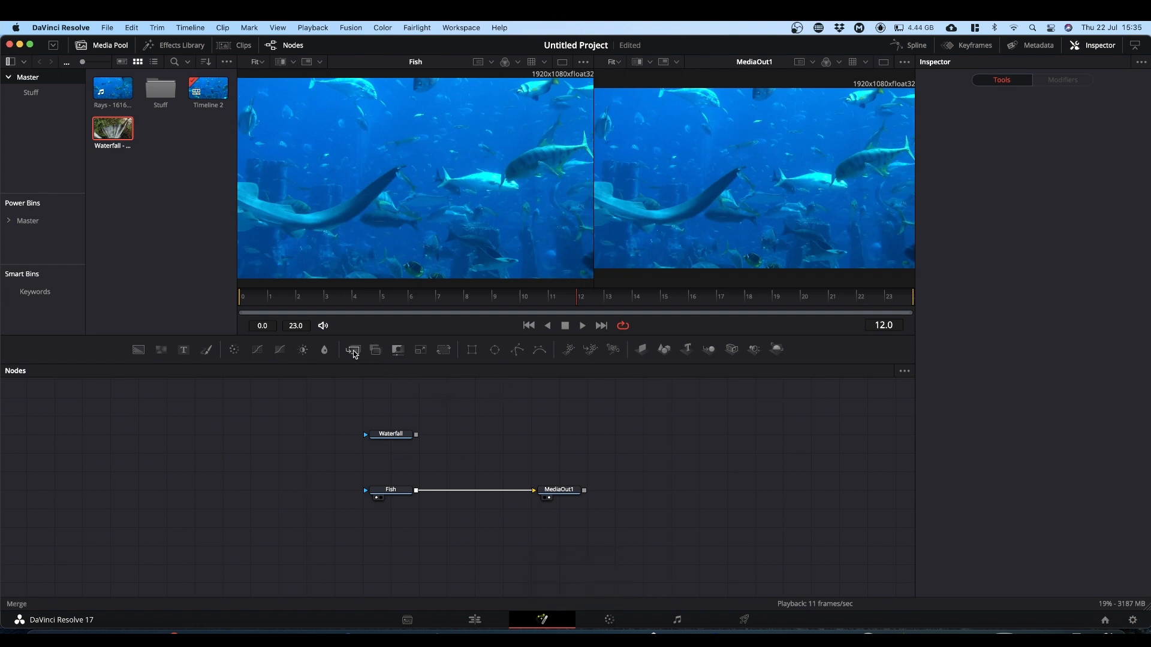
{"action": "left_click_drag", "start_coordinate": [355, 354], "coordinate": [479, 492]}
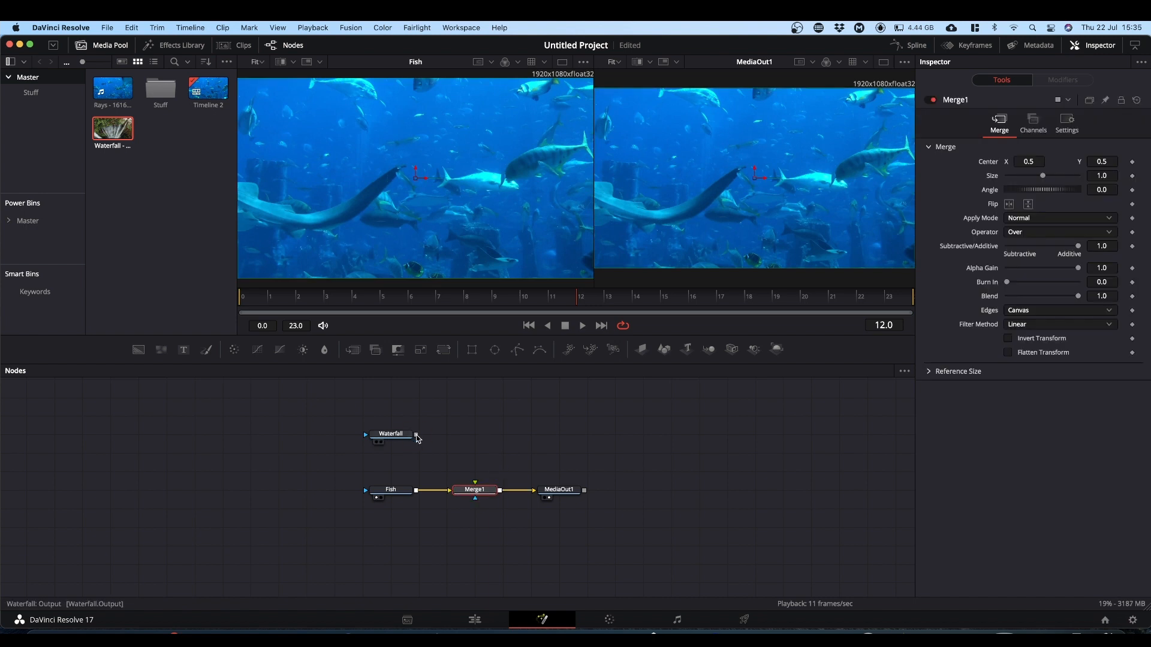
{"action": "left_click_drag", "start_coordinate": [417, 436], "coordinate": [476, 483]}
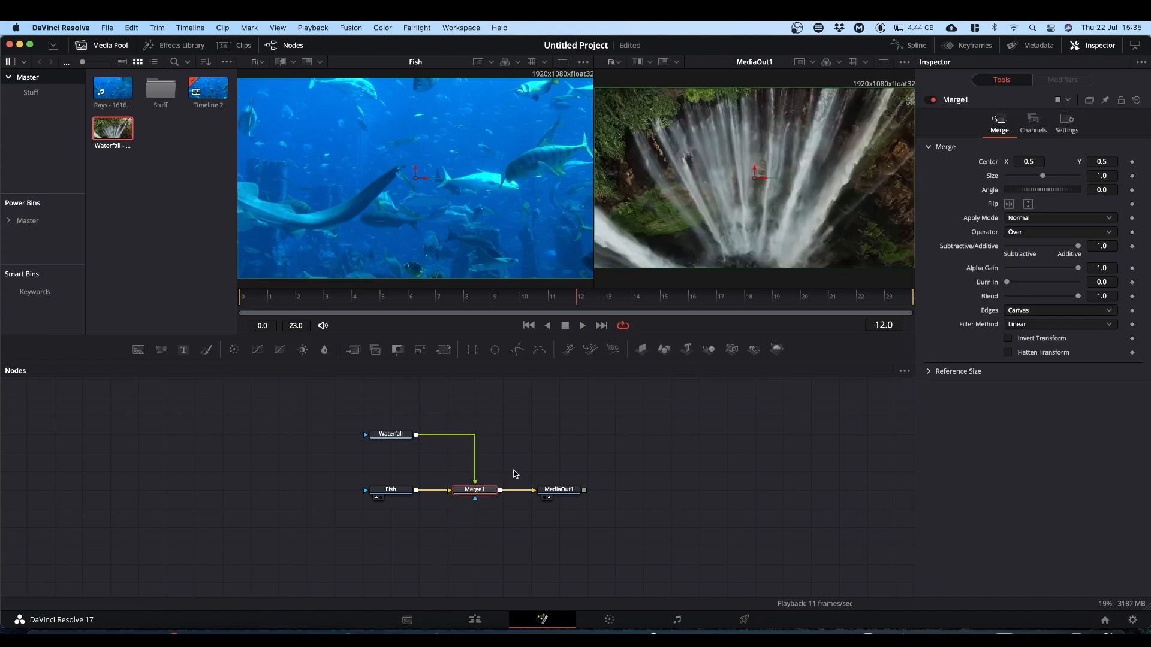
- Add a Background node below the Fish node, mask it with an Ellipse, and show the Background in the first viewer
{"action": "scroll", "coordinate": [530, 441], "scroll_direction": "down", "scroll_amount": 2}
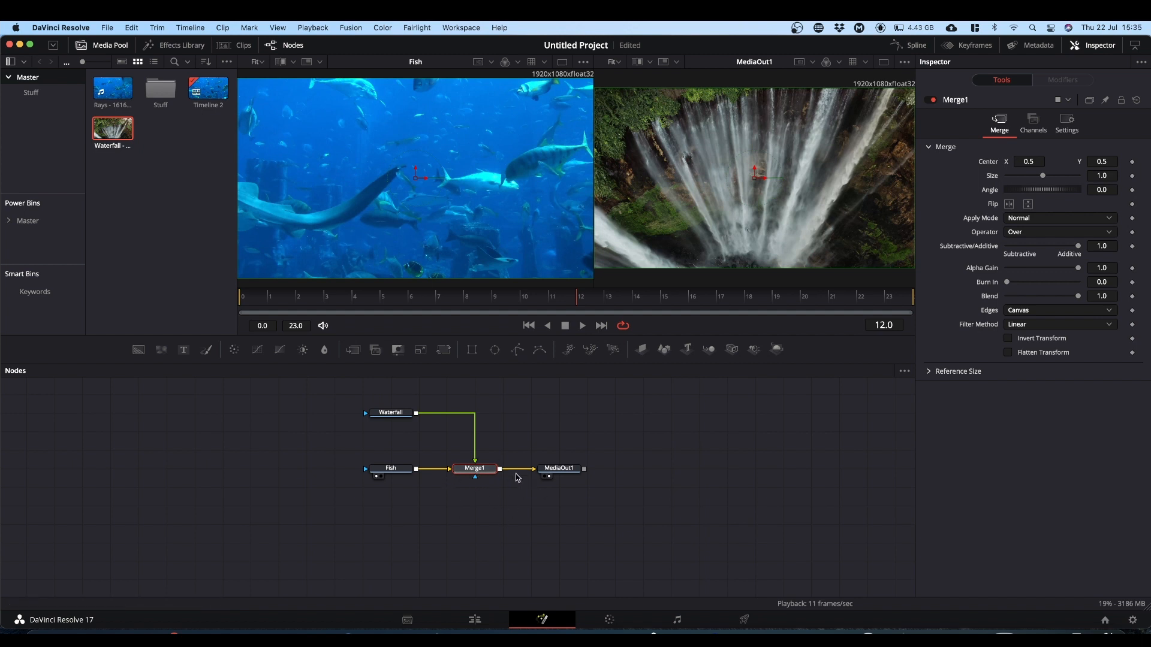
{"action": "scroll", "coordinate": [530, 509], "scroll_direction": "down", "scroll_amount": 2}
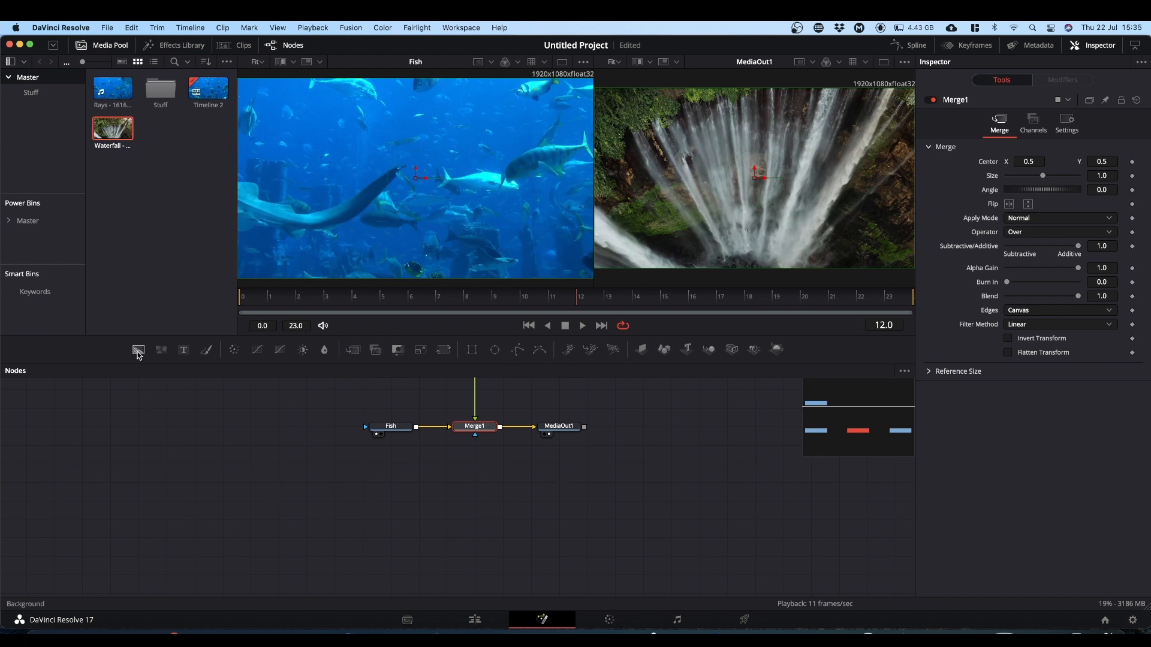
{"action": "left_click_drag", "start_coordinate": [138, 350], "coordinate": [376, 518]}
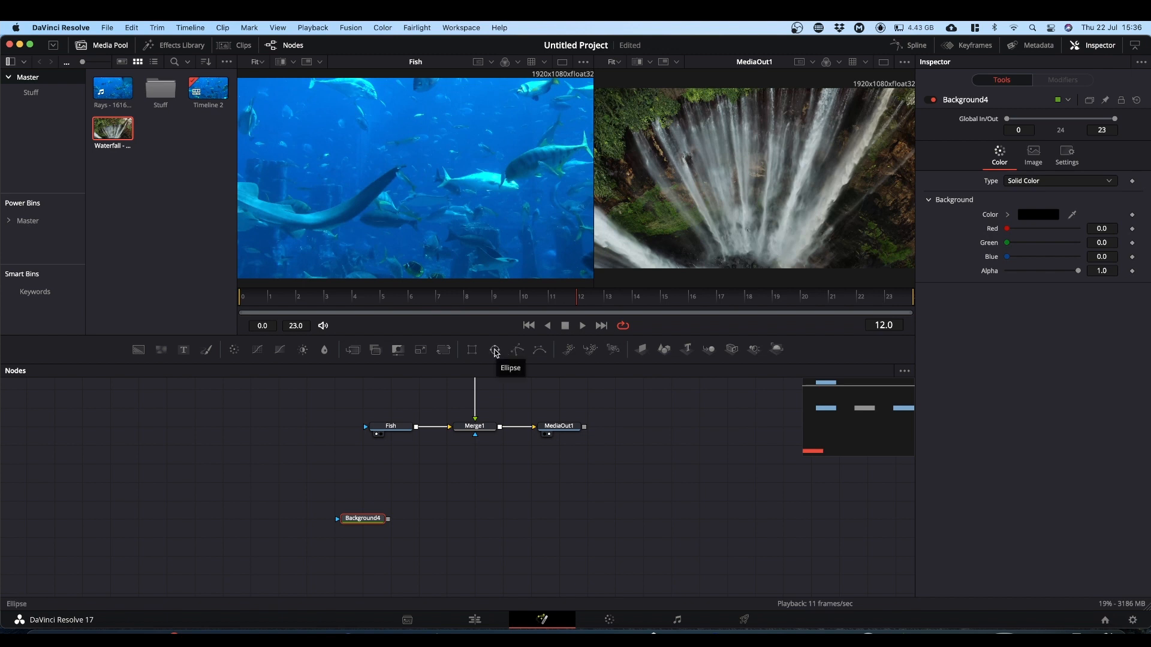
{"action": "left_click_drag", "start_coordinate": [496, 352], "coordinate": [452, 203]}
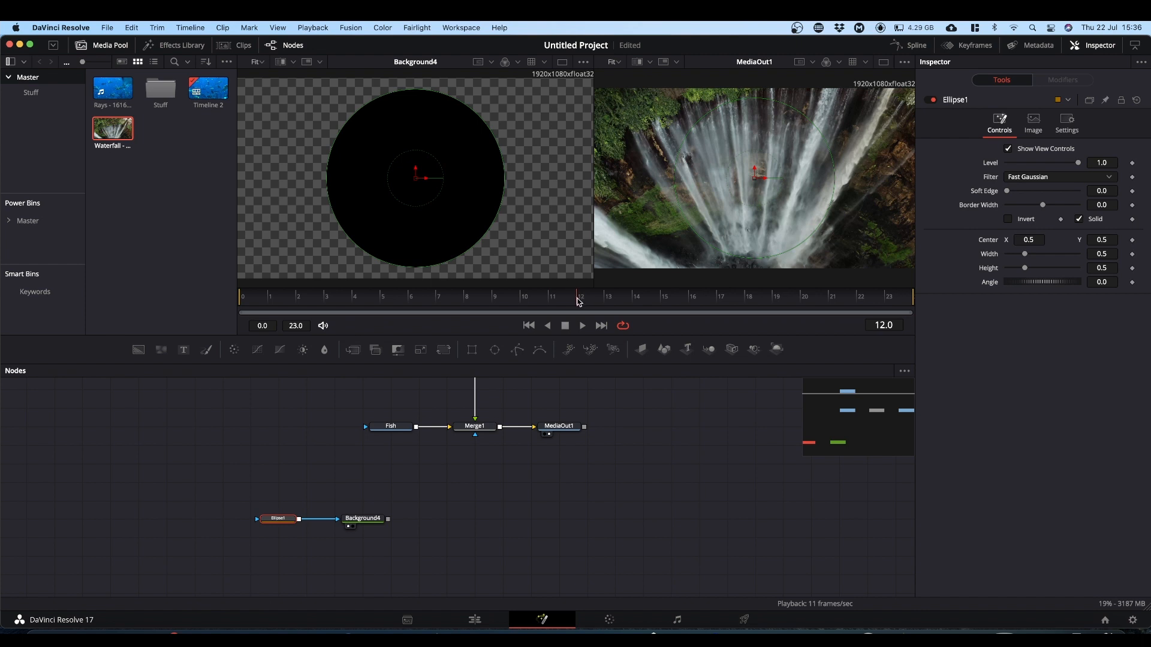
- At frame 0, link the ellipse's Height to its Width with an expression
{"action": "left_click_drag", "start_coordinate": [577, 299], "coordinate": [190, 331]}
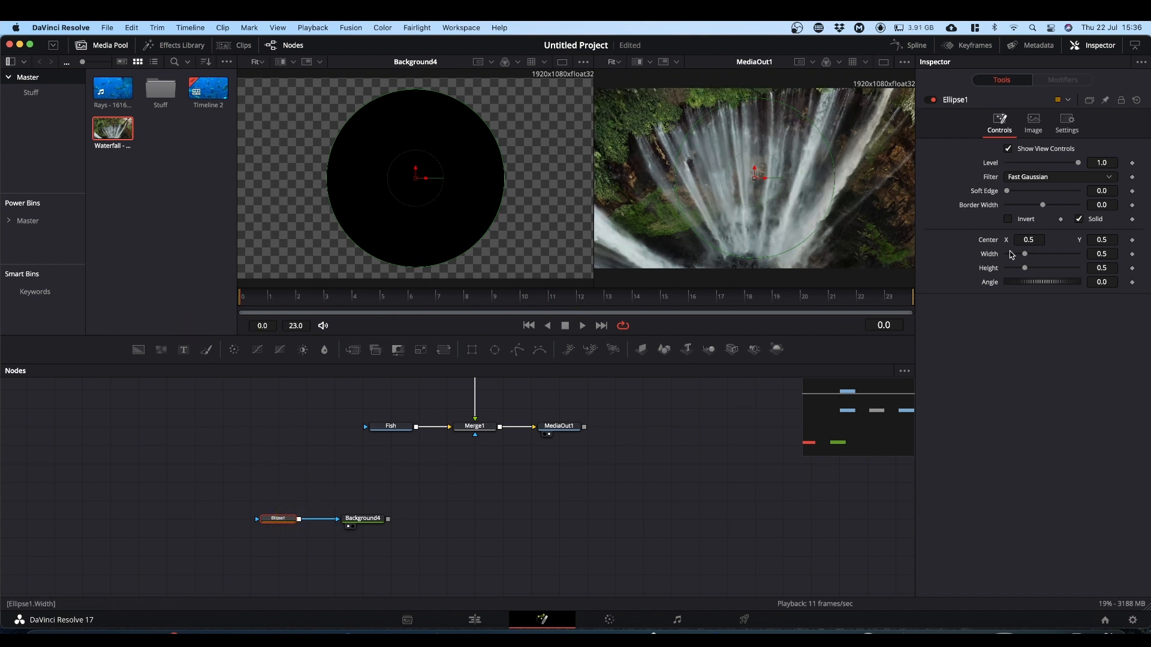
{"action": "right_click", "coordinate": [989, 272]}
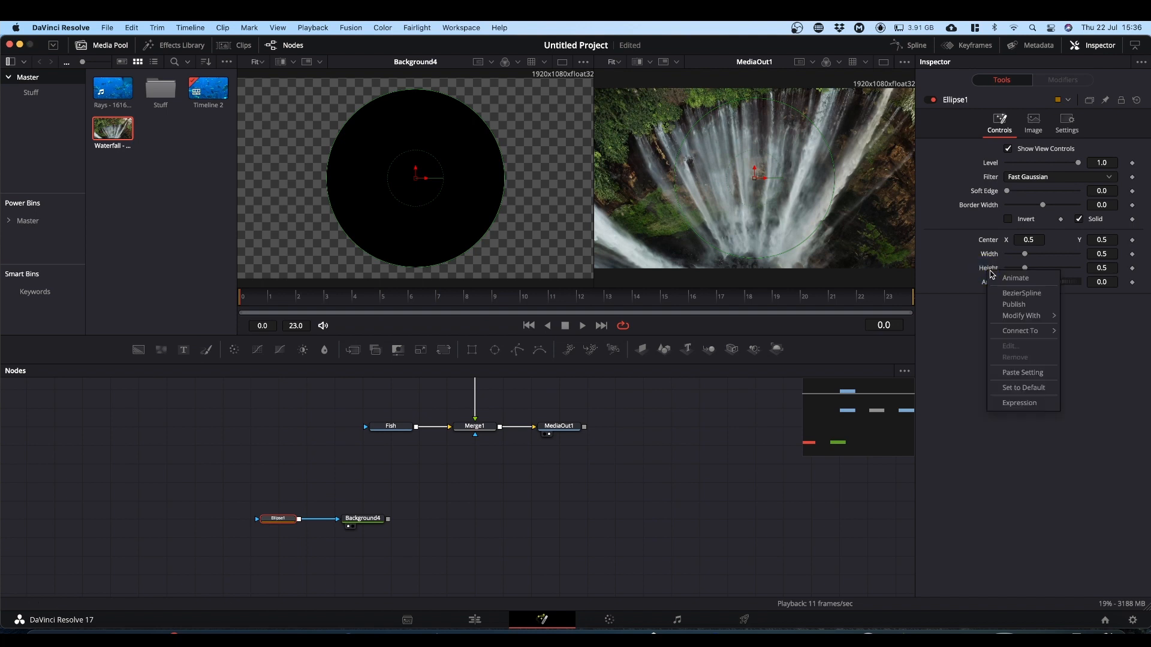
{"action": "left_click", "coordinate": [1016, 403]}
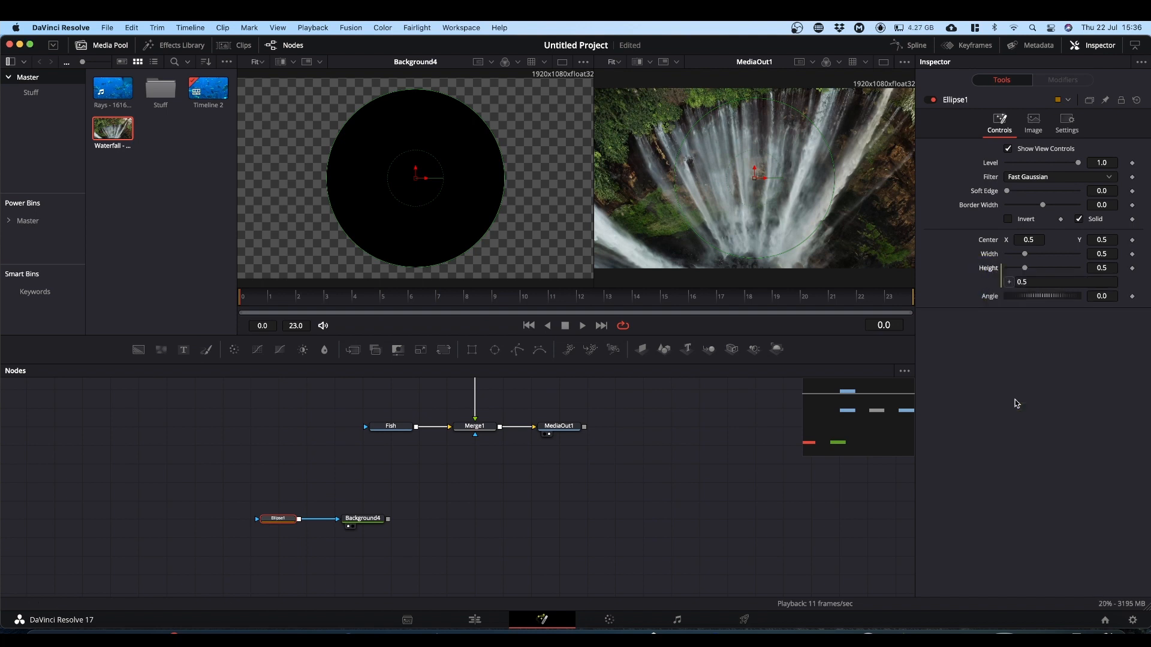
{"action": "left_click_drag", "start_coordinate": [1009, 283], "coordinate": [990, 255]}
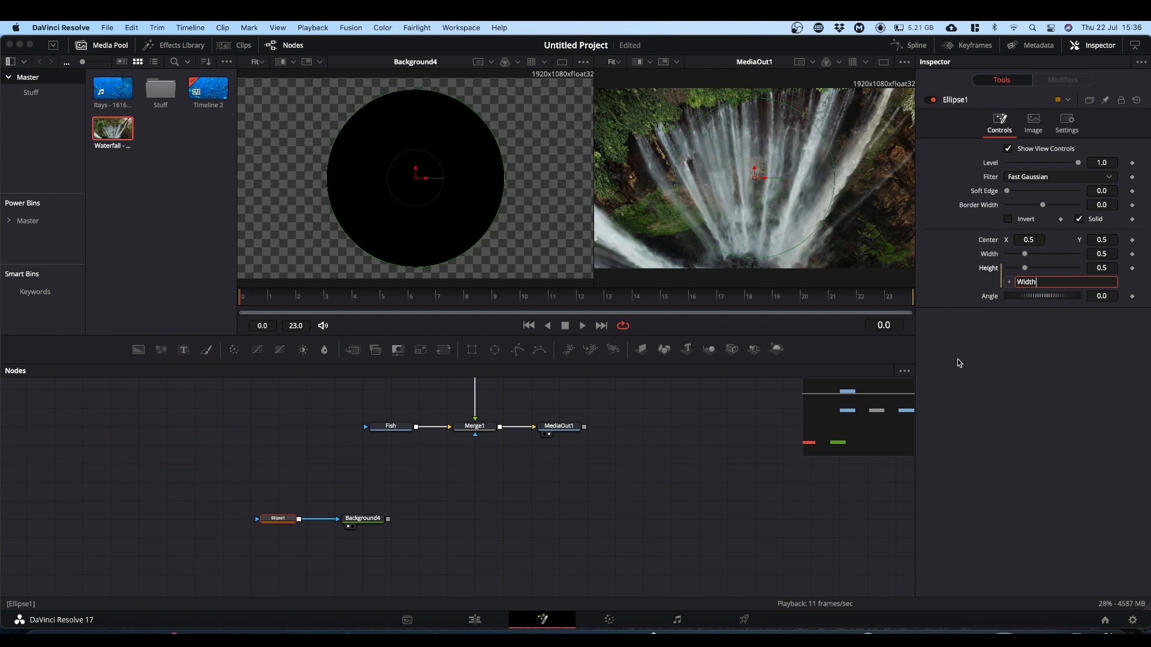
- Animate the ellipse's Width with an Anim Curves modifier using source Transition and scale 2.0, and scrub to frame 23 to check it
{"action": "right_click", "coordinate": [986, 258]}
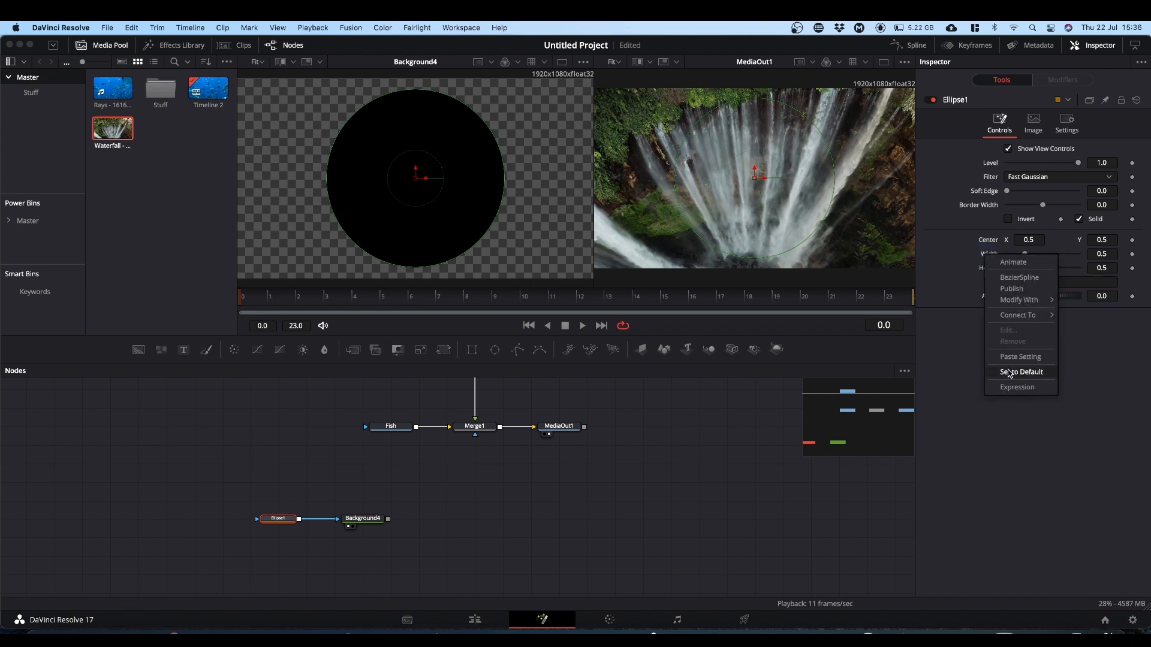
{"action": "mouse_move", "coordinate": [1010, 303]}
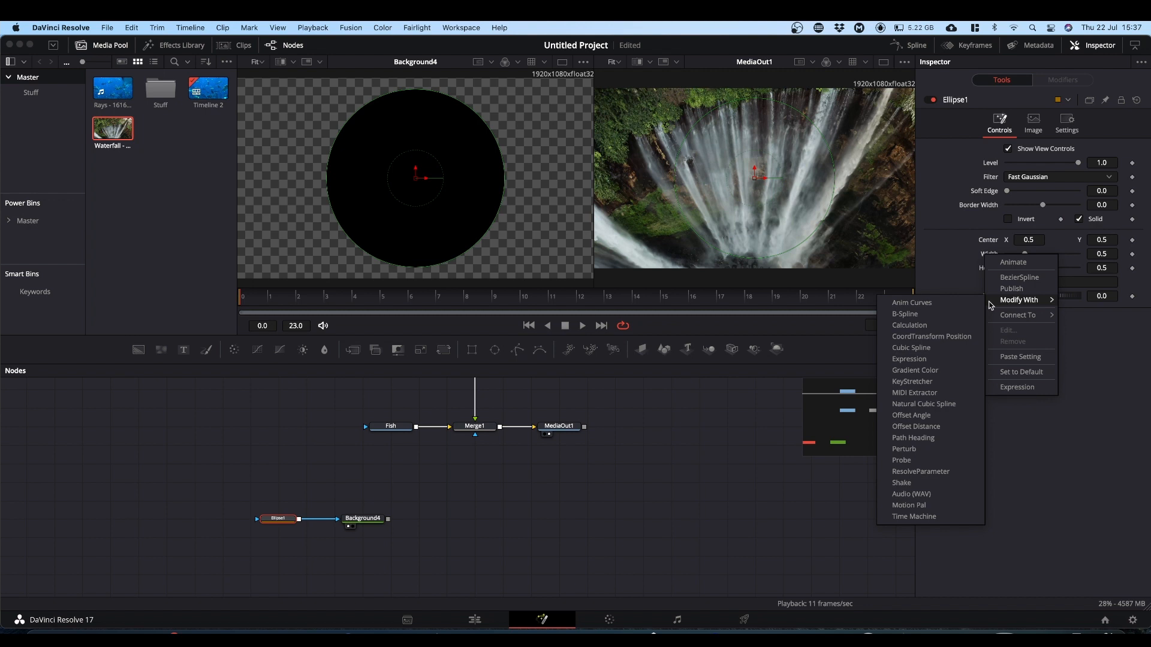
{"action": "left_click", "coordinate": [928, 302]}
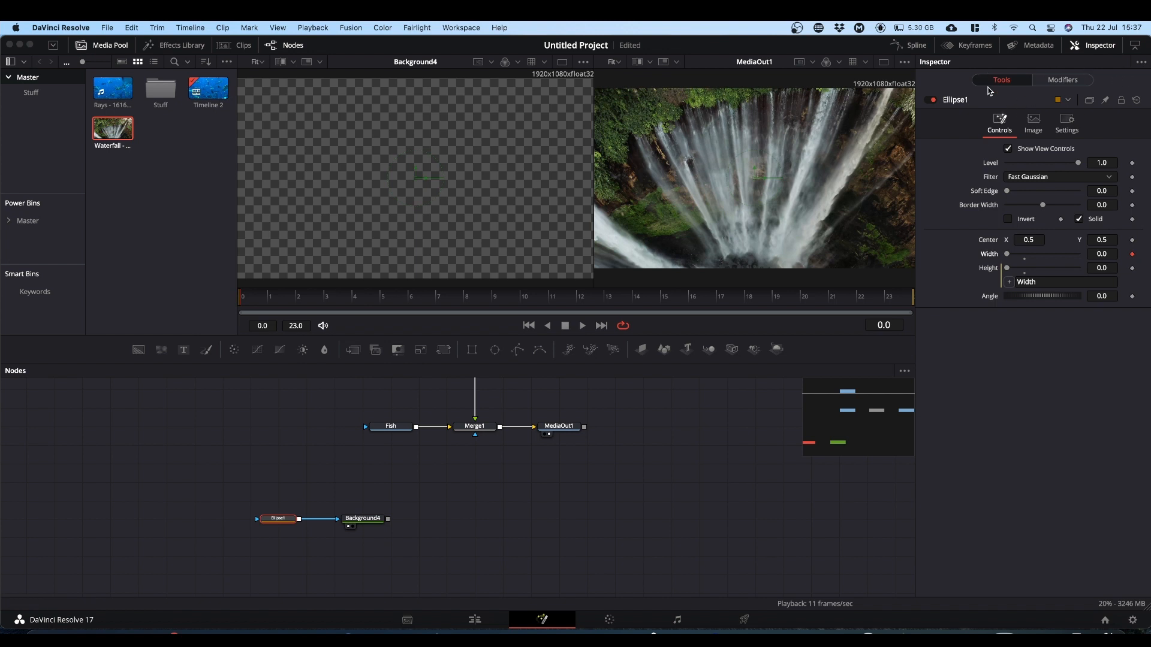
{"action": "left_click", "coordinate": [1067, 84]}
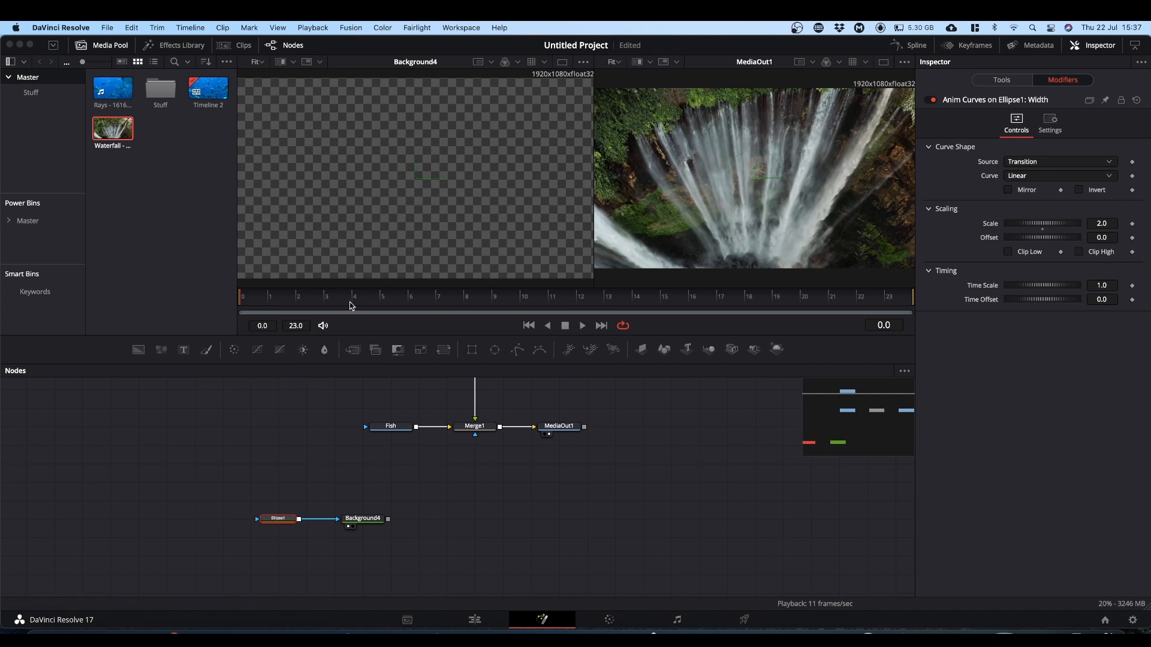
{"action": "left_click_drag", "start_coordinate": [242, 305], "coordinate": [925, 321]}
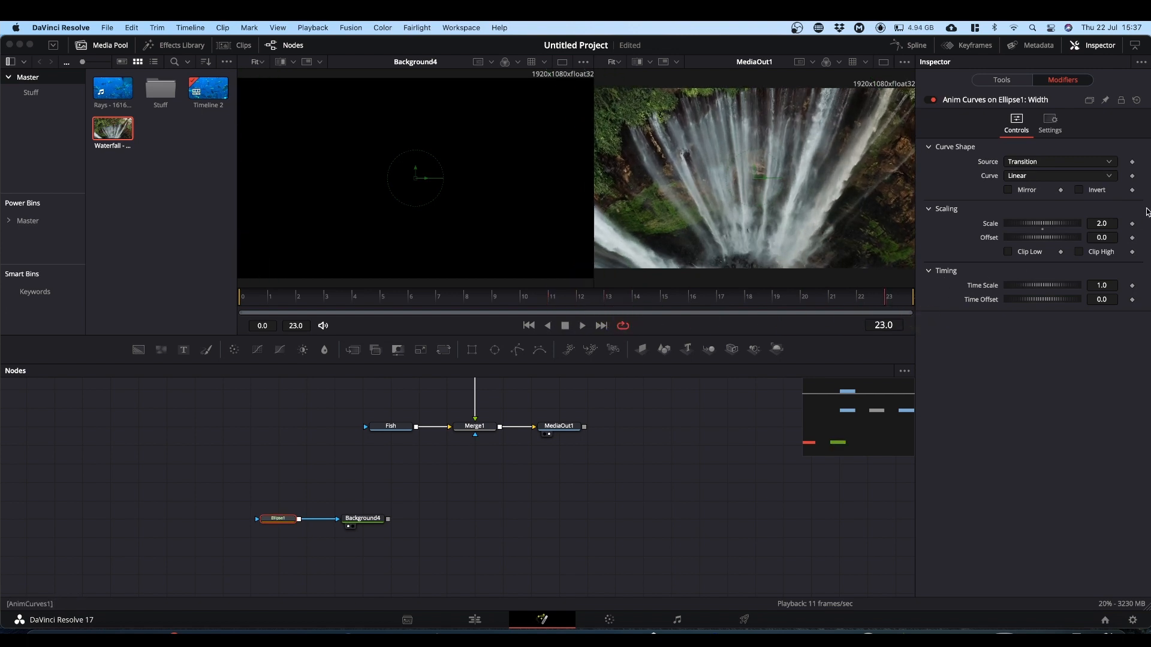
- Reduce the Scale of the ellipse's Width Anim Curves modifier to 1.142 and play back the mask growth to check it
{"action": "left_click", "coordinate": [1107, 225]}
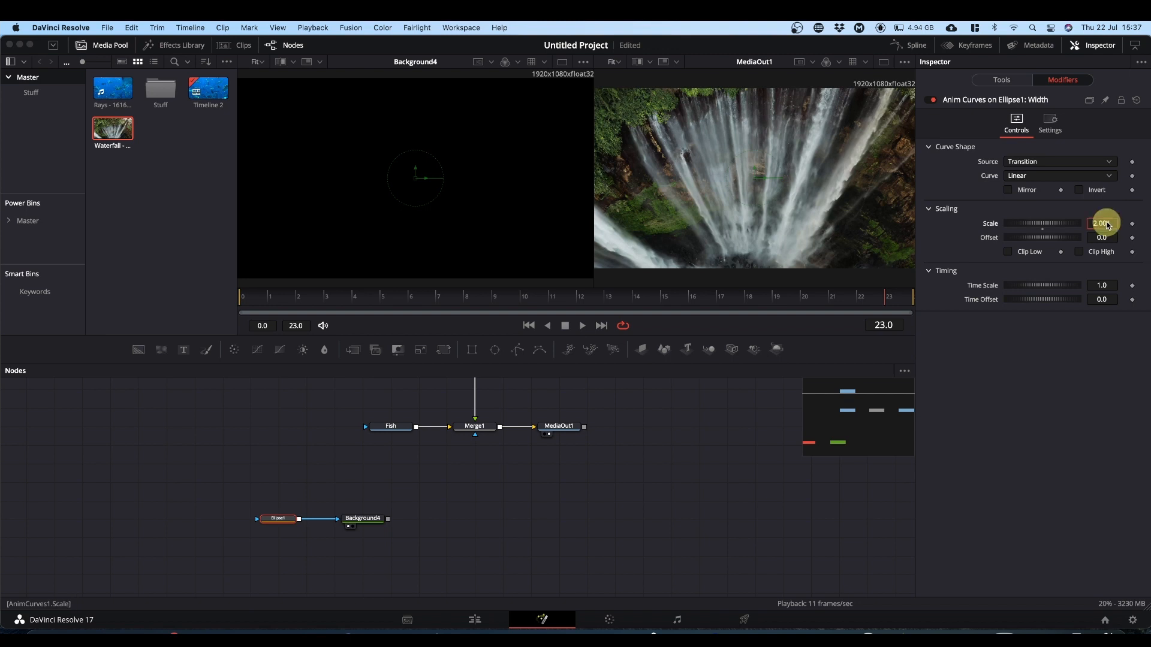
{"action": "left_click_drag", "start_coordinate": [1108, 225], "coordinate": [624, 250]}
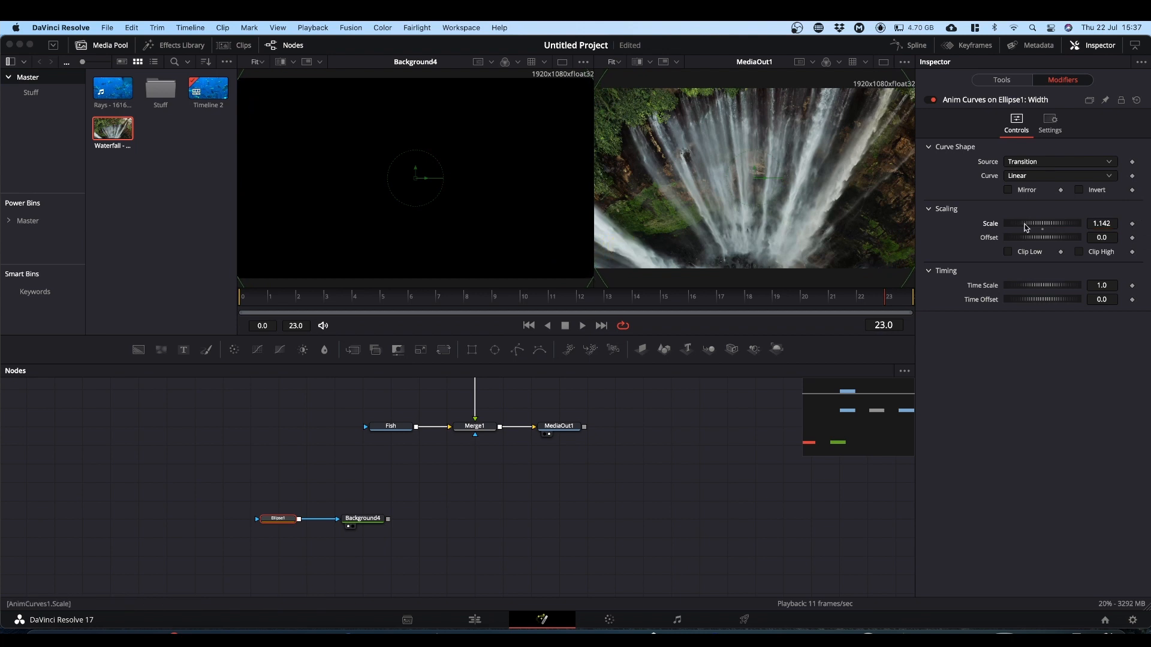
{"action": "key", "text": "space"}
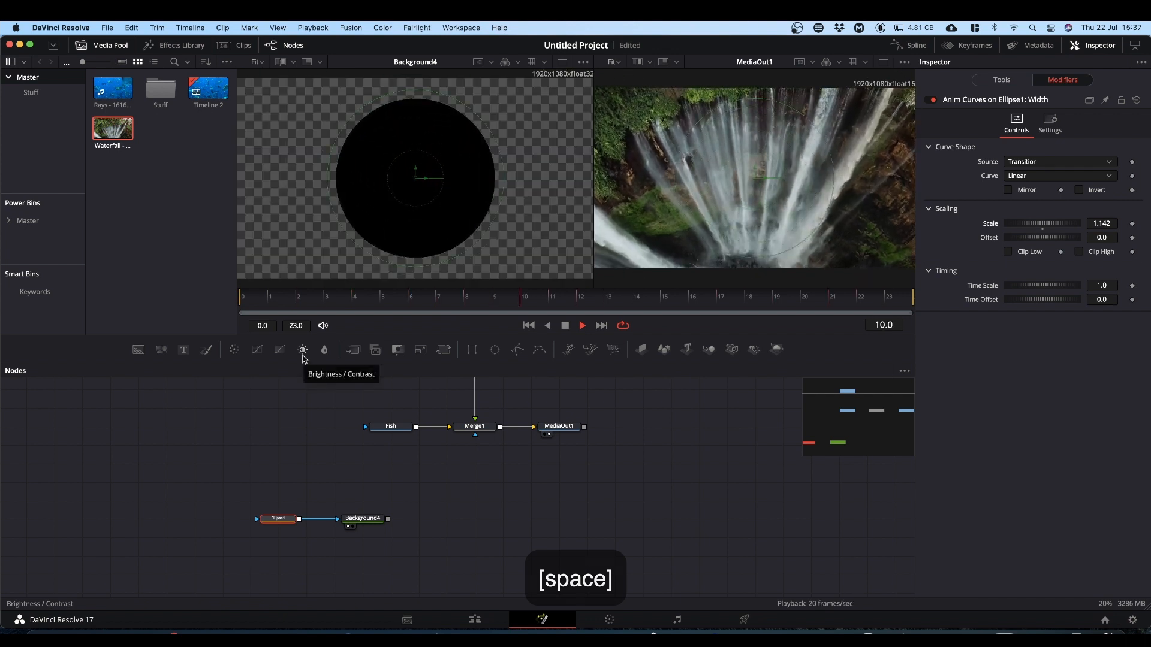
{"action": "key", "text": "space"}
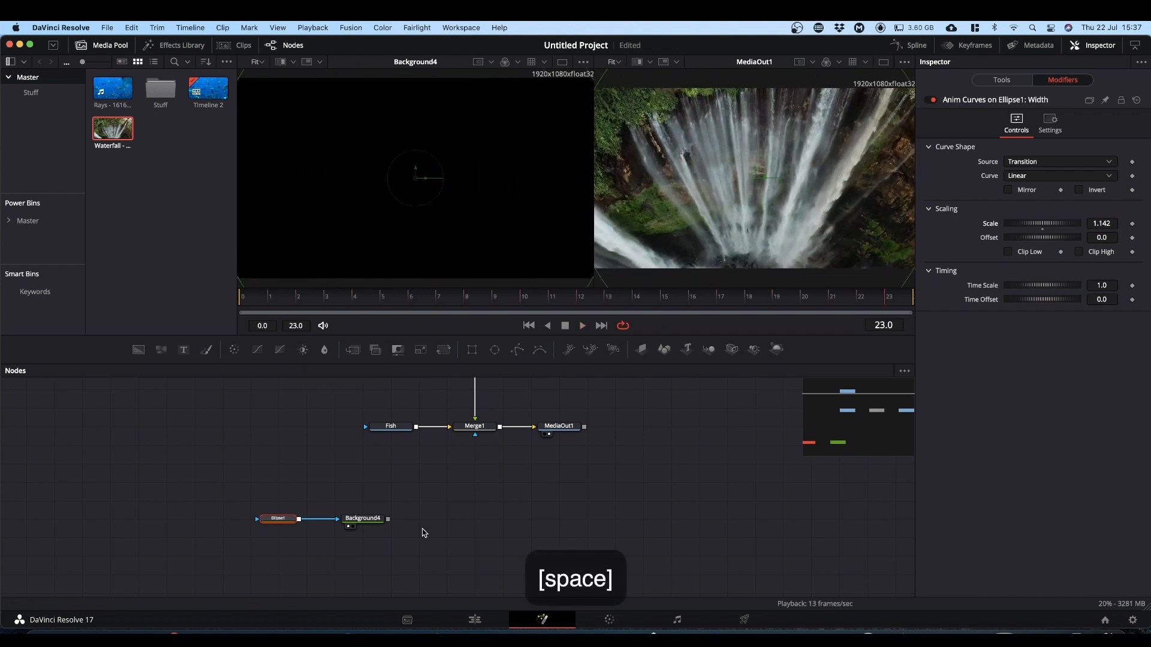
- Connect the Background's output to Merge1's effect mask, play the circular reveal, and stop at frame 14
{"action": "left_click_drag", "start_coordinate": [389, 519], "coordinate": [476, 437]}
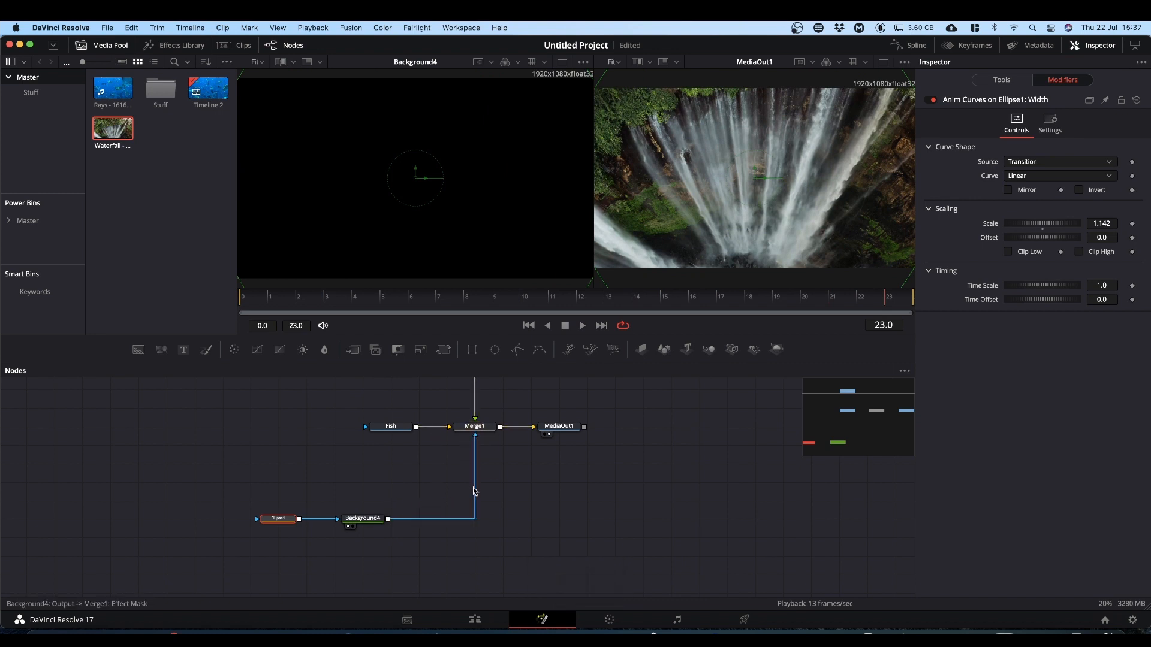
{"action": "key", "text": "space"}
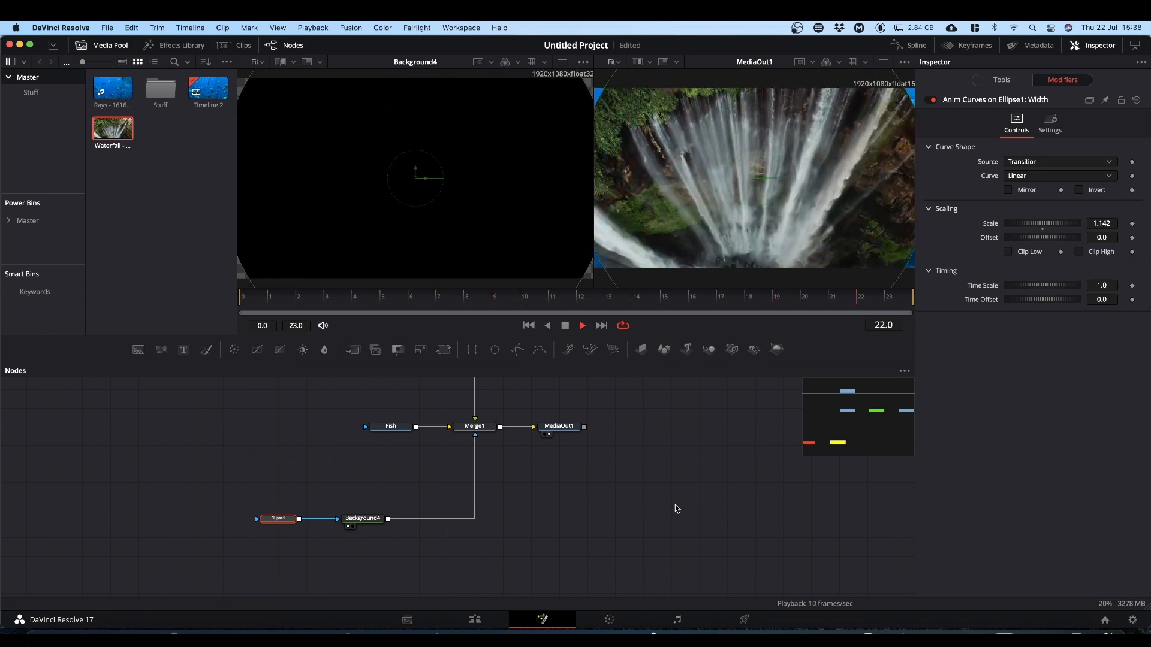
{"action": "key", "text": "space"}
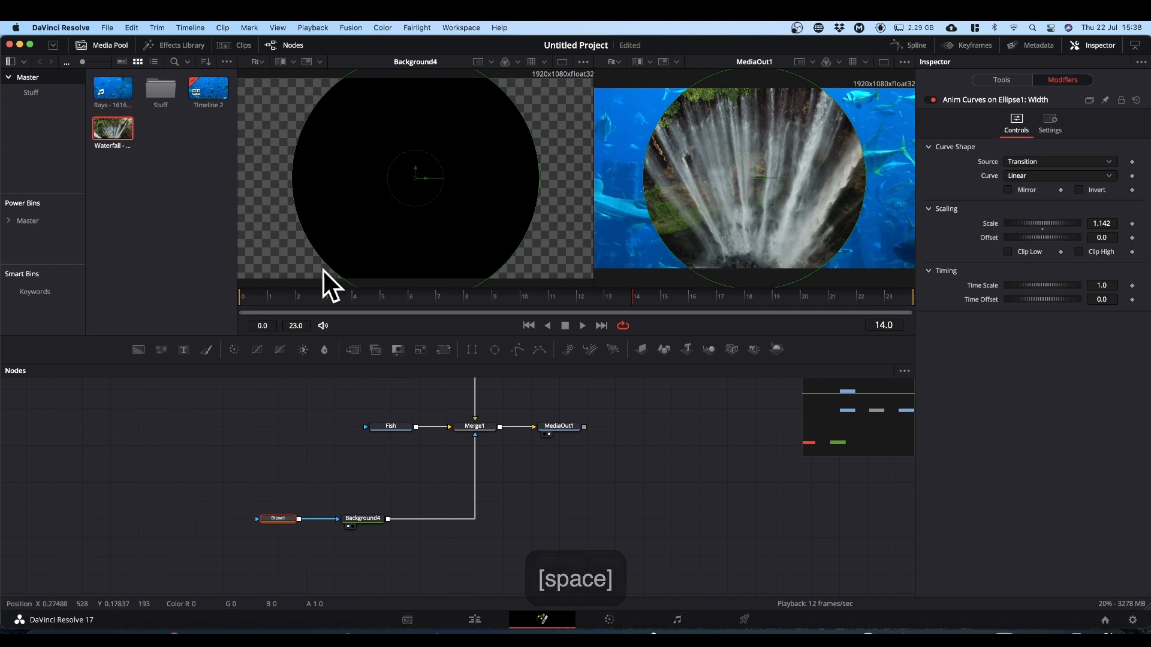
- Insert a Displace node between the Background and Merge1's mask input, spacing the nodes apart in the row
{"action": "left_click", "coordinate": [362, 519]}
{"action": "left_click_drag", "start_coordinate": [362, 522], "coordinate": [351, 521]}
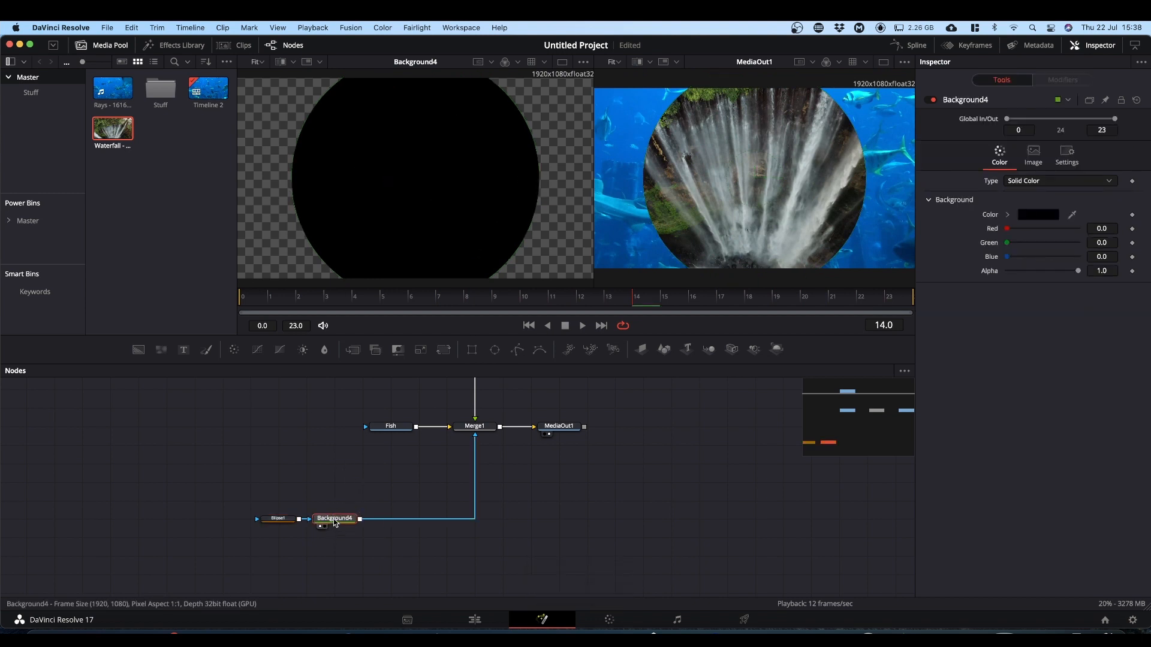
{"action": "key", "text": "shift+space"}
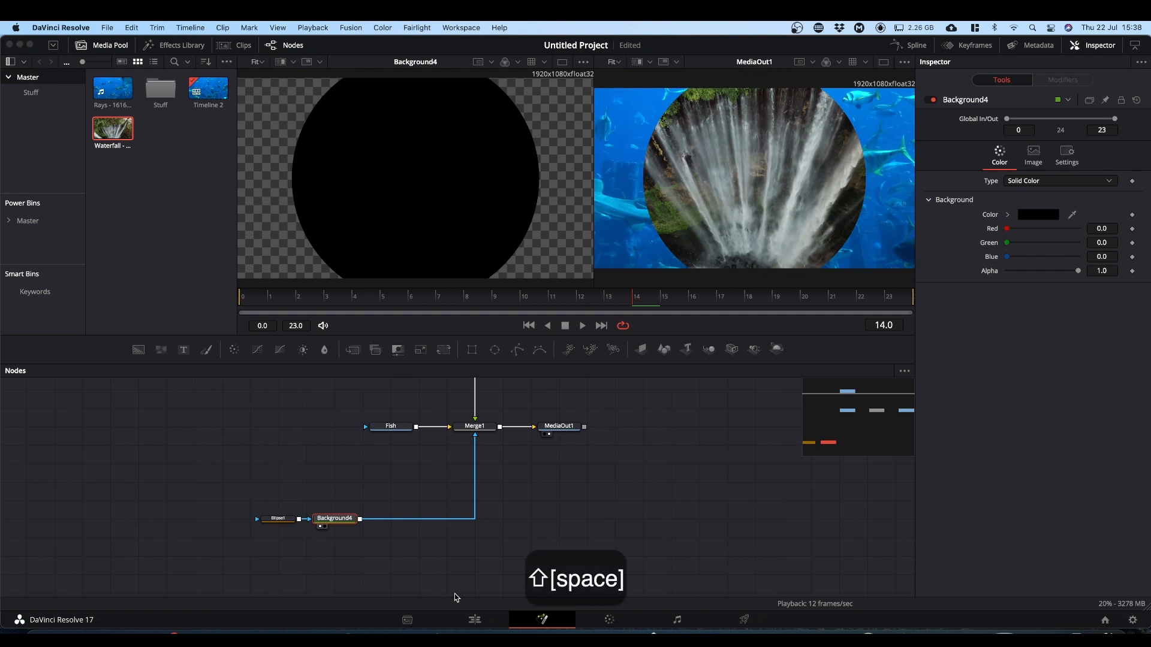
{"action": "type", "text": "displace"}
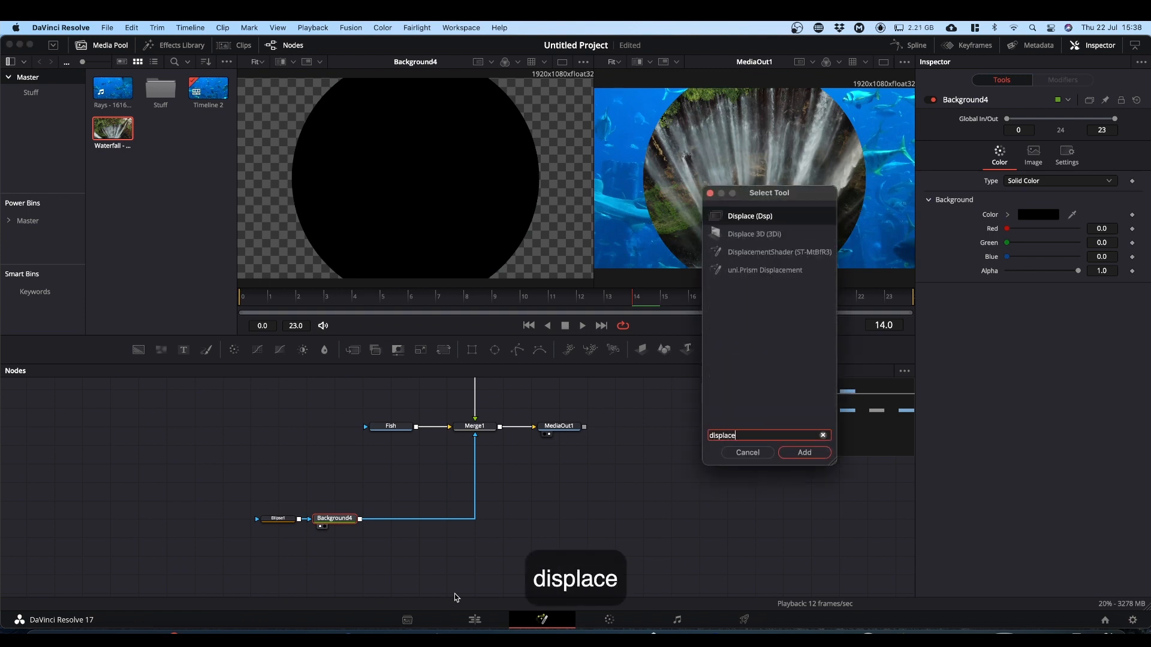
{"action": "key", "text": "Return"}
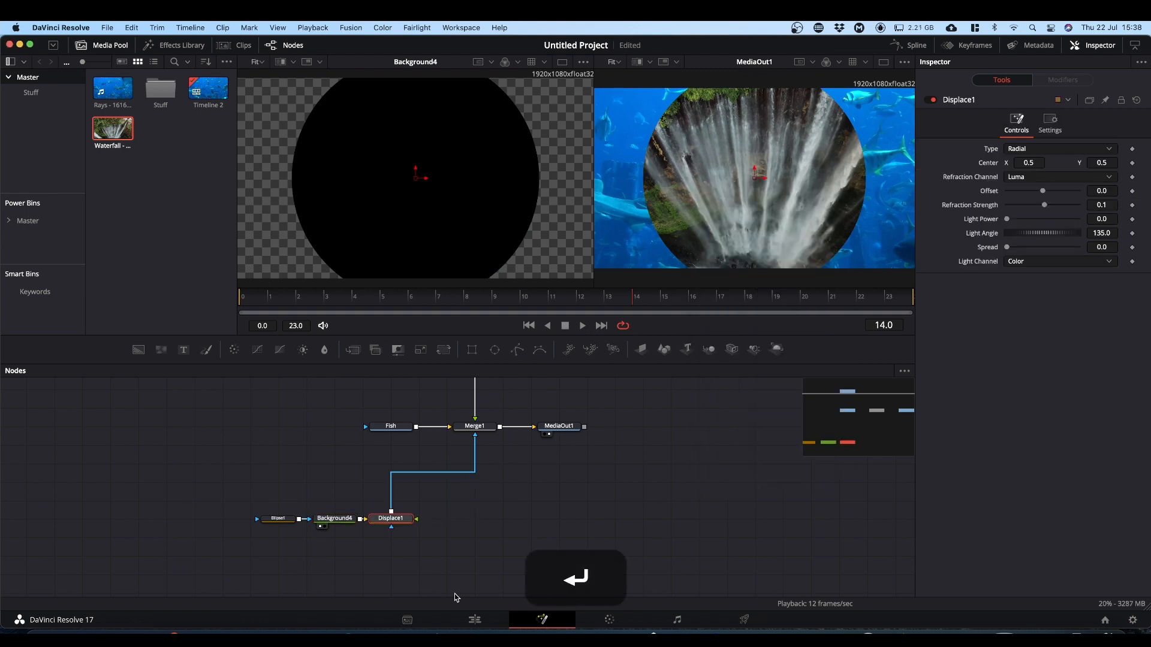
{"action": "mouse_move", "coordinate": [396, 519]}
{"action": "left_mouse_down"}
{"action": "mouse_move", "coordinate": [491, 524]}
{"action": "mouse_move", "coordinate": [415, 524]}
{"action": "left_mouse_up"}
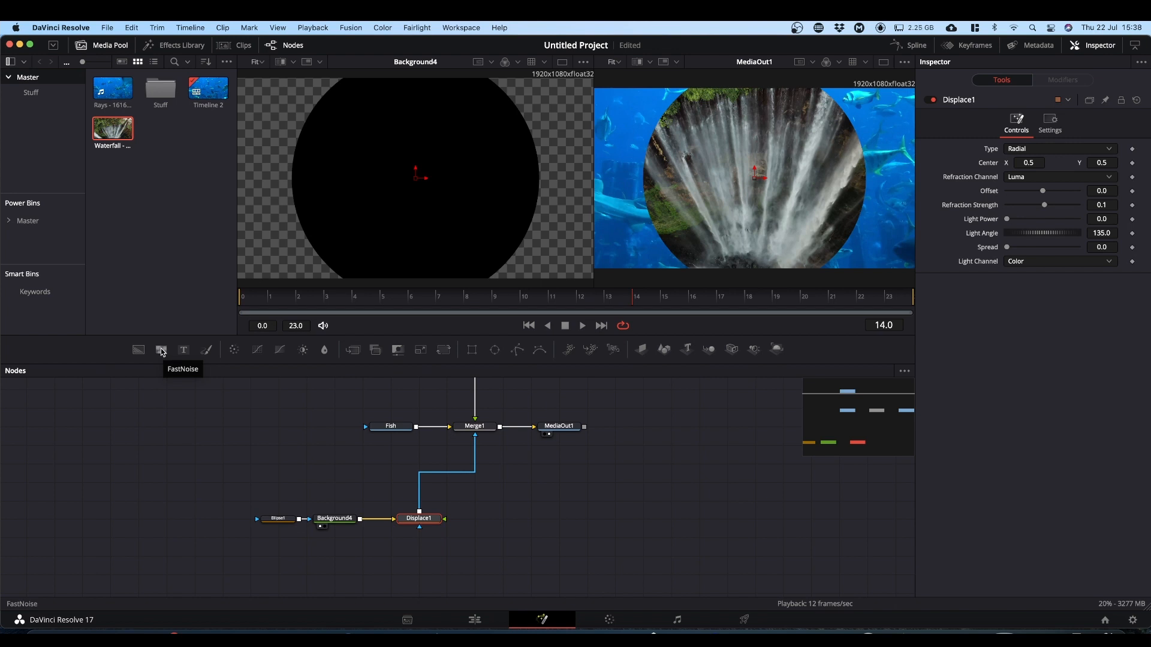
- Add a FastNoise node as the Displace foreground, showing Displace in the first viewer and FastNoise in the second, with both viewers about equally wide
{"action": "left_click_drag", "start_coordinate": [161, 351], "coordinate": [421, 213]}
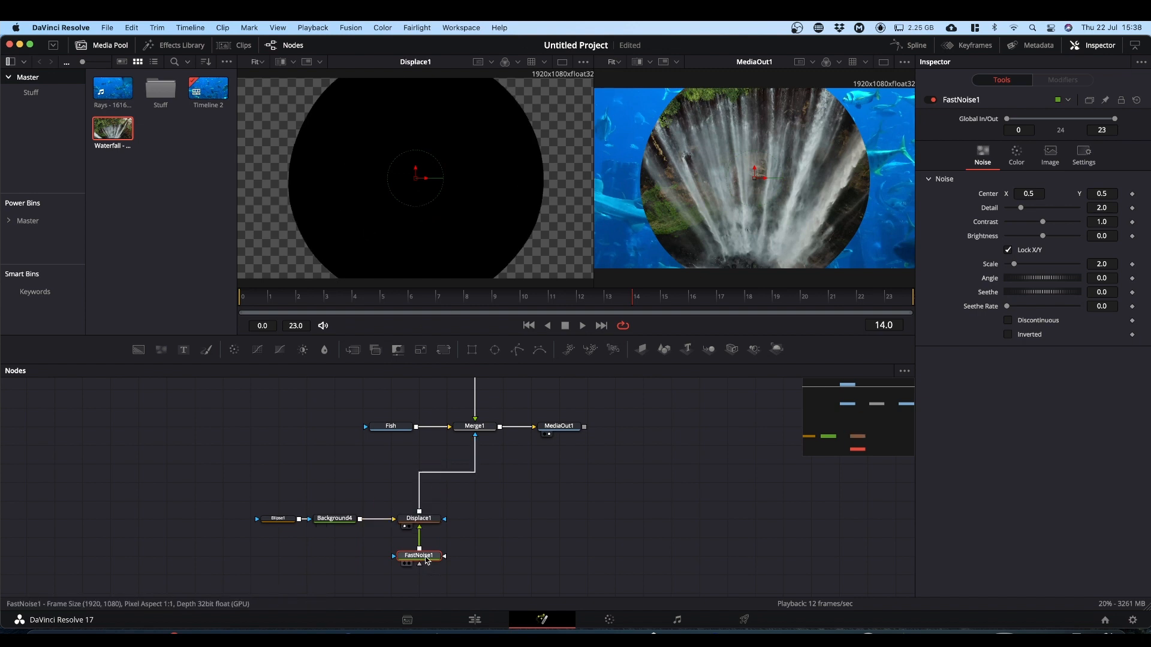
{"action": "left_click_drag", "start_coordinate": [425, 558], "coordinate": [797, 161]}
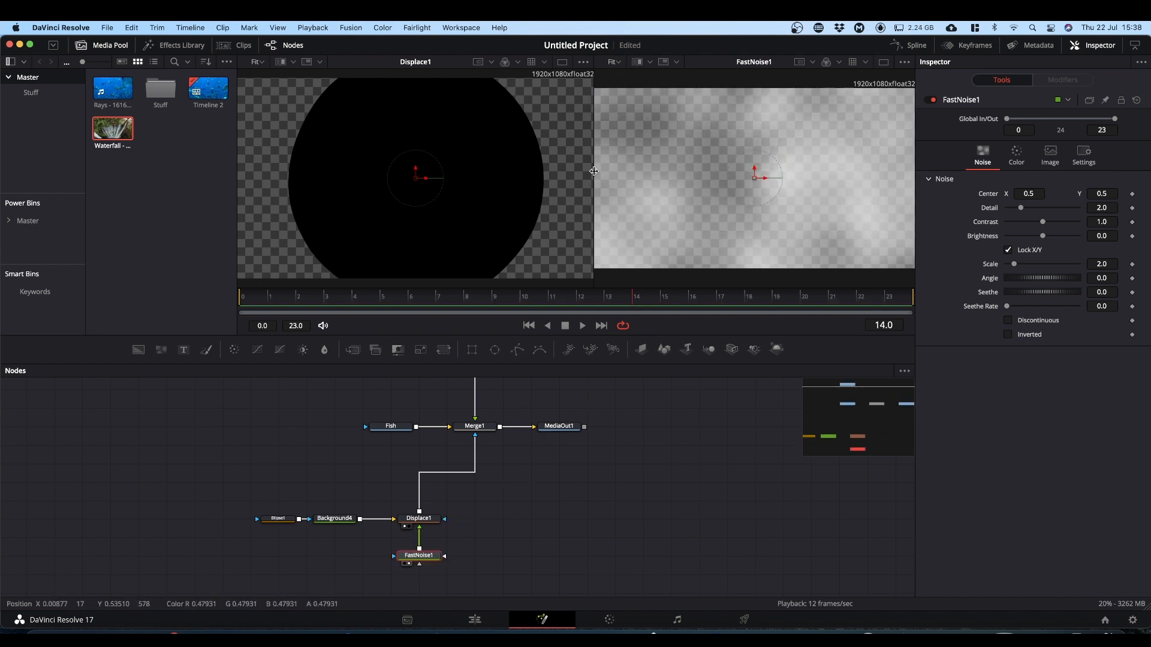
{"action": "left_click_drag", "start_coordinate": [593, 171], "coordinate": [576, 170]}
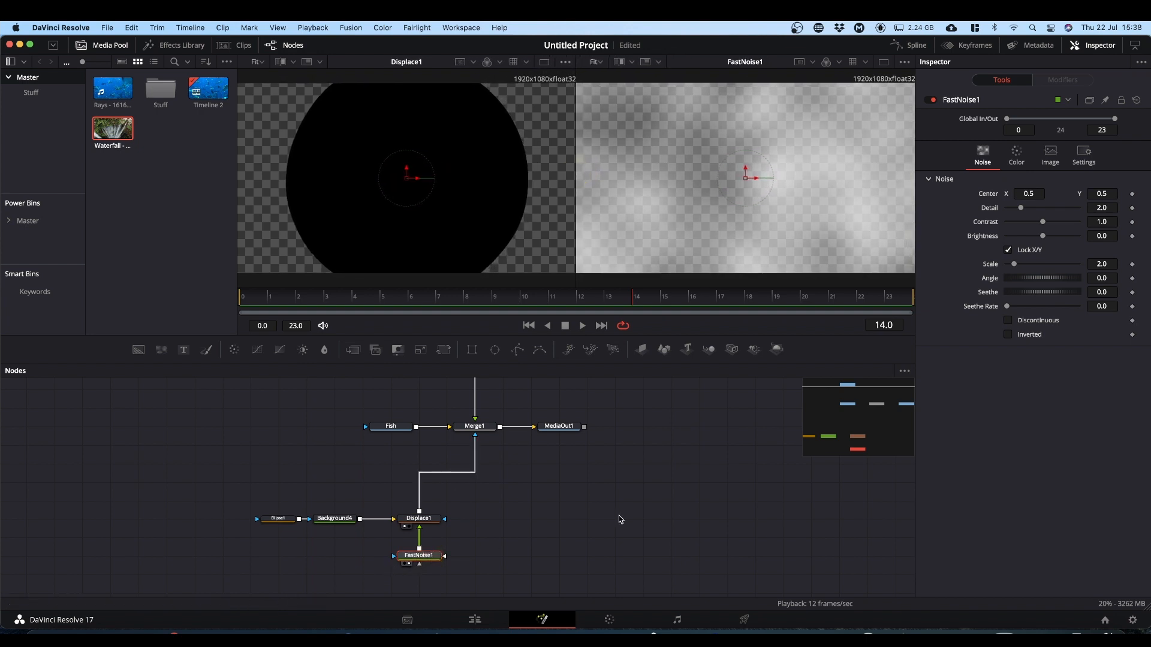
- Set the FastNoise to Detail 4.96, Contrast 3.48, Brightness -0.23 and Scale 14.8, with Discontinuous enabled
{"action": "left_click_drag", "start_coordinate": [1022, 211], "coordinate": [1062, 264]}
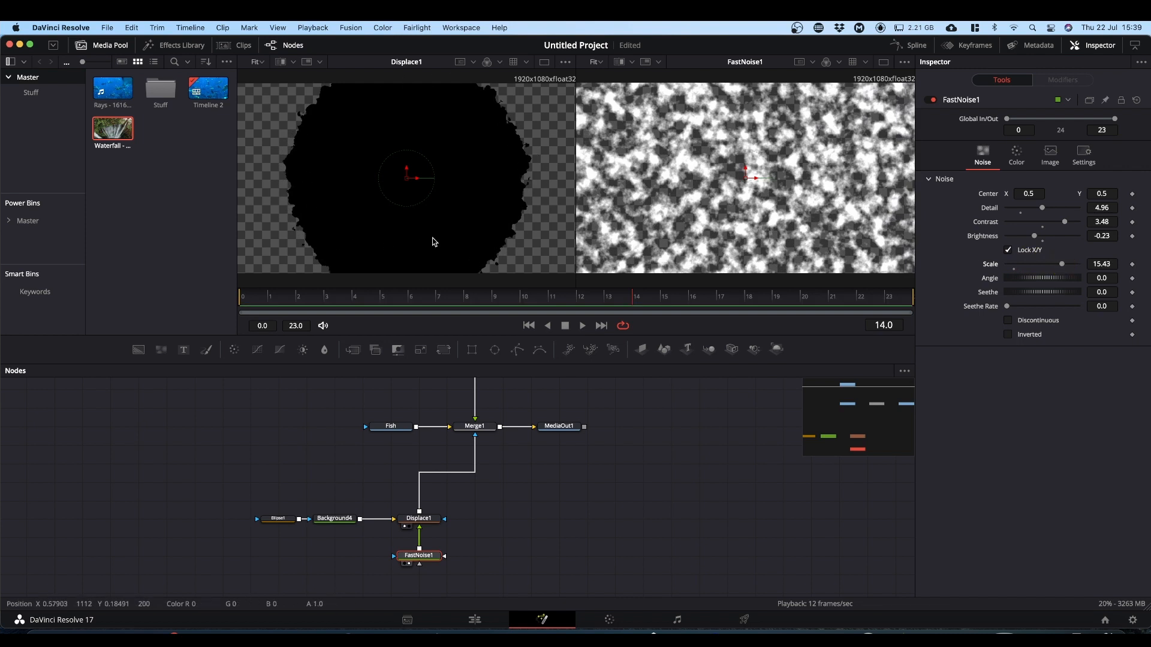
{"action": "left_click", "coordinate": [1009, 321]}
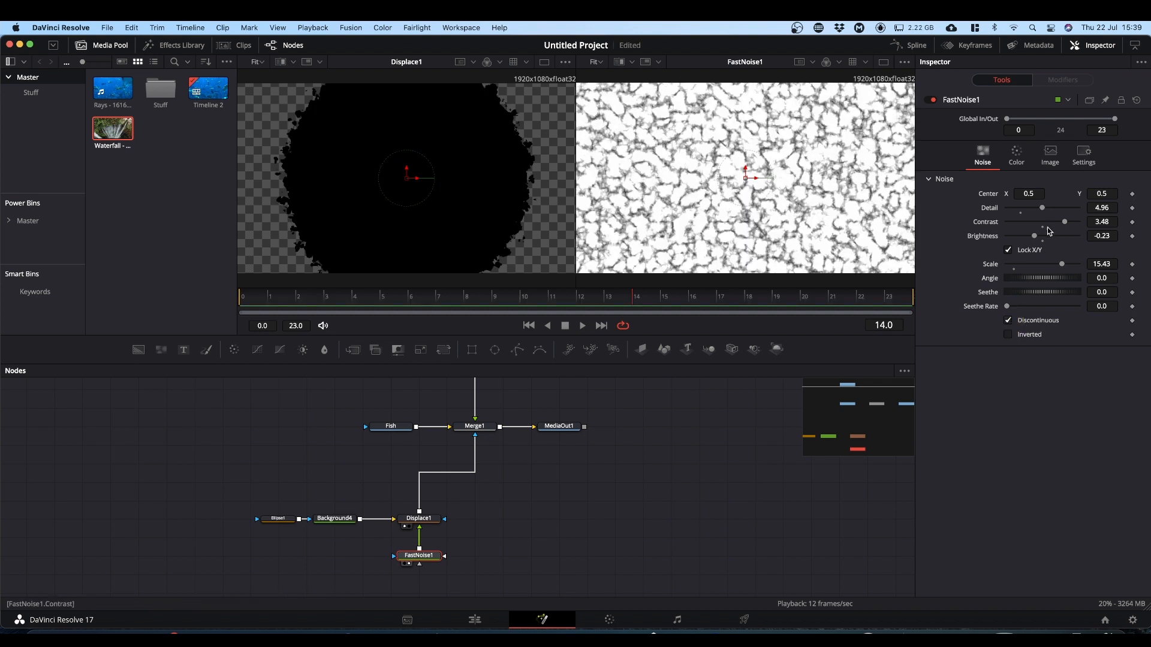
{"action": "left_click_drag", "start_coordinate": [1060, 263], "coordinate": [1059, 265]}
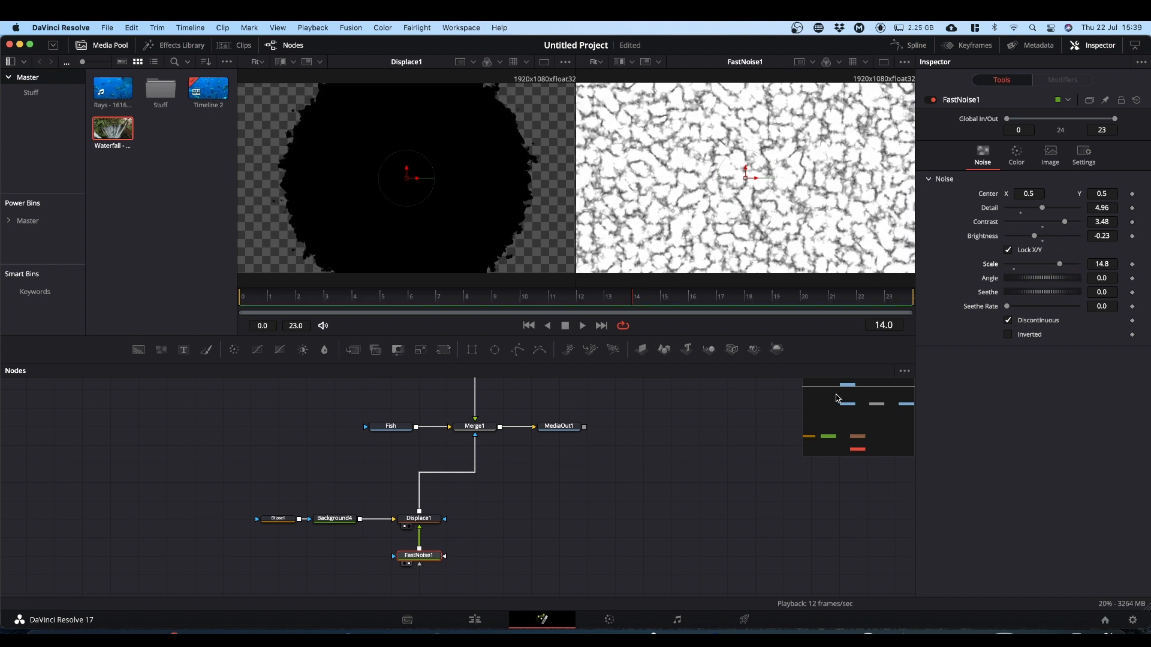
- Change the Displace type to XY and set X Refraction to 0.06 and Y Refraction to 0.04
{"action": "left_click", "coordinate": [423, 520]}
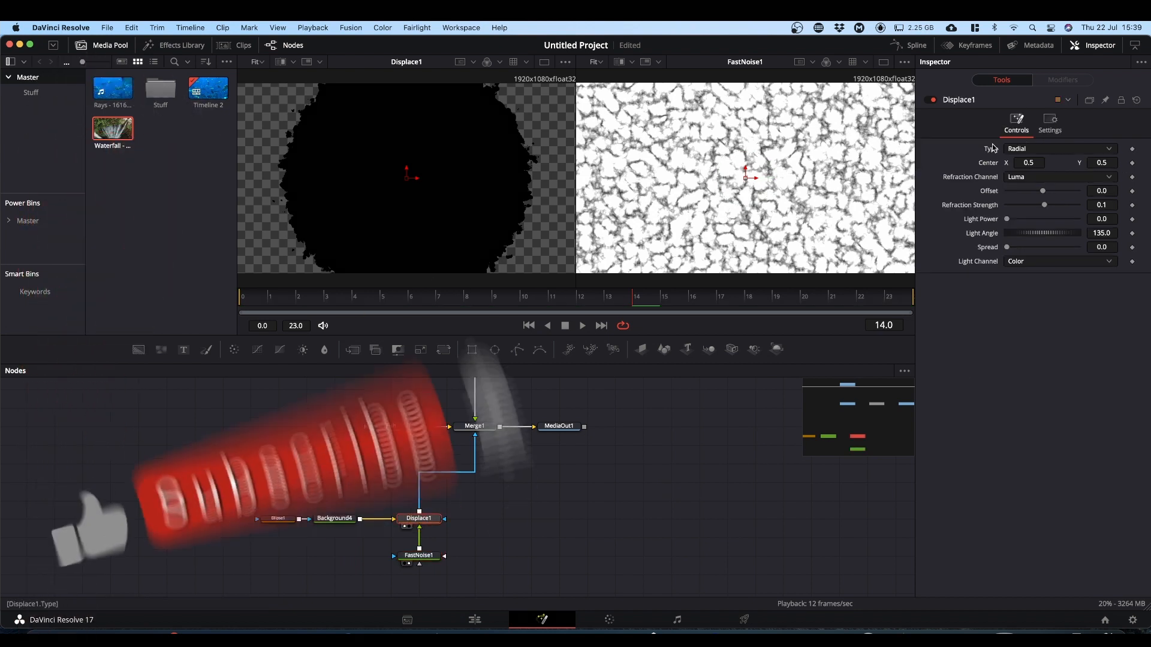
{"action": "left_click", "coordinate": [1018, 149]}
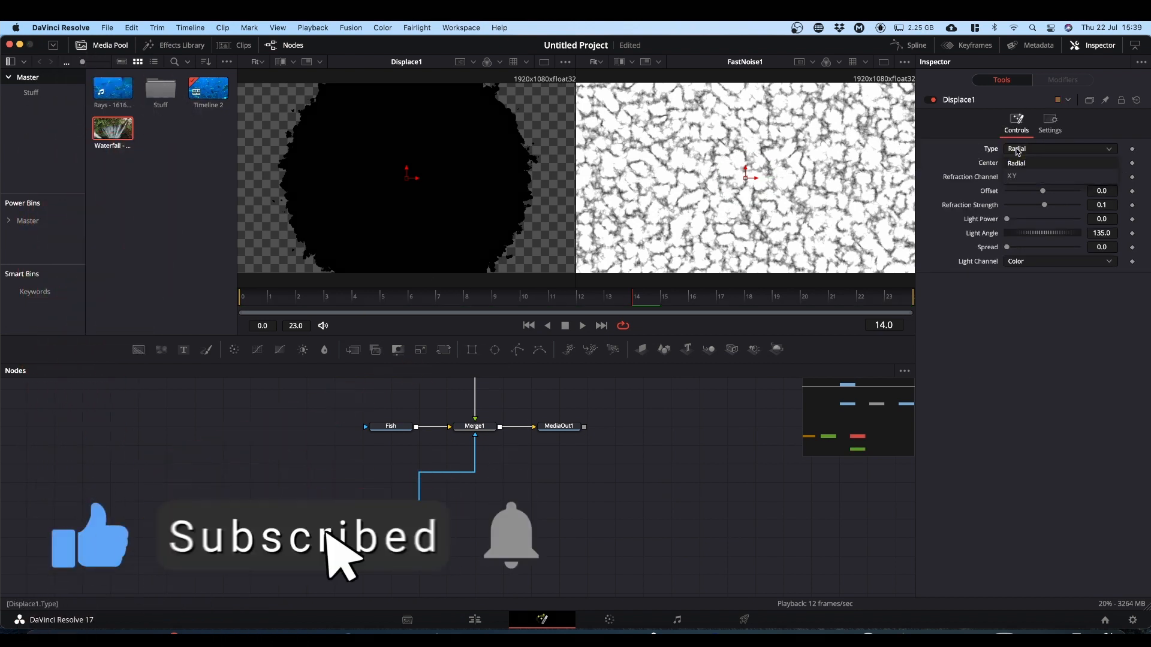
{"action": "left_click", "coordinate": [1012, 177]}
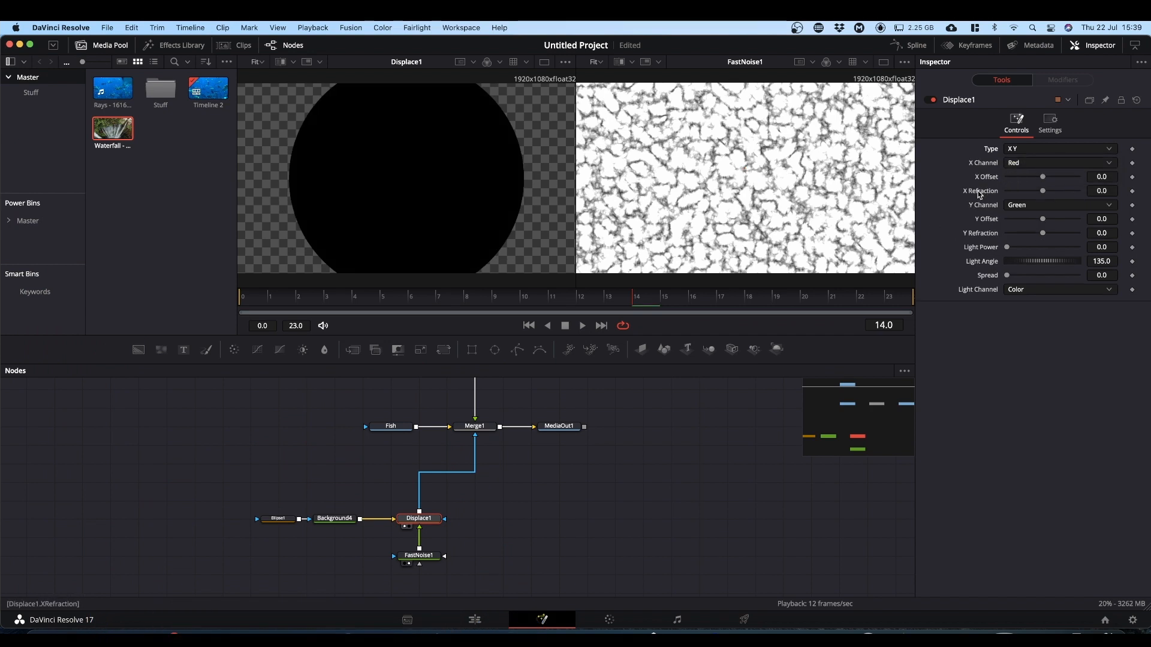
{"action": "left_click_drag", "start_coordinate": [1044, 192], "coordinate": [1063, 194]}
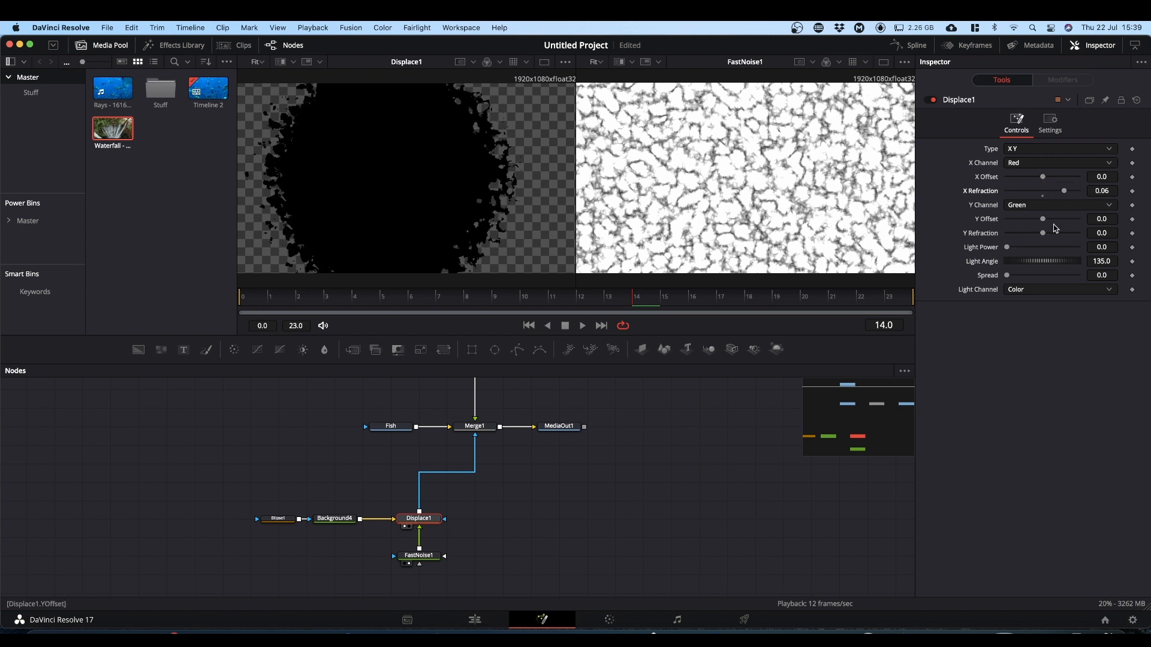
{"action": "left_click_drag", "start_coordinate": [1044, 235], "coordinate": [1057, 237]}
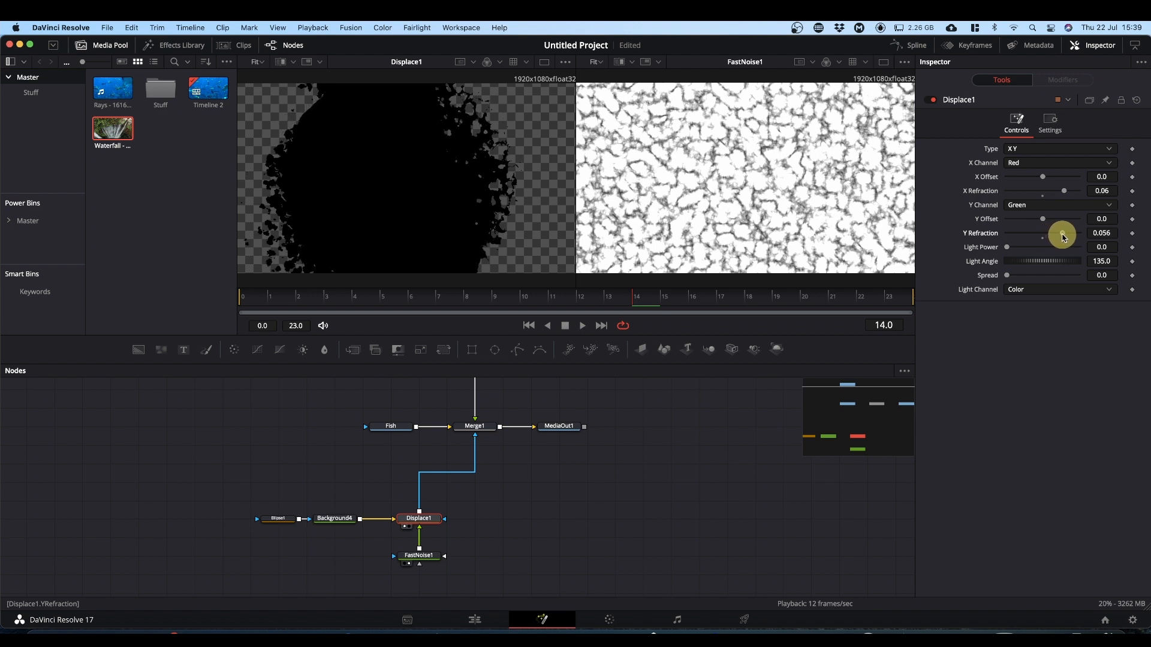
{"action": "left_click_drag", "start_coordinate": [1066, 237], "coordinate": [1073, 238]}
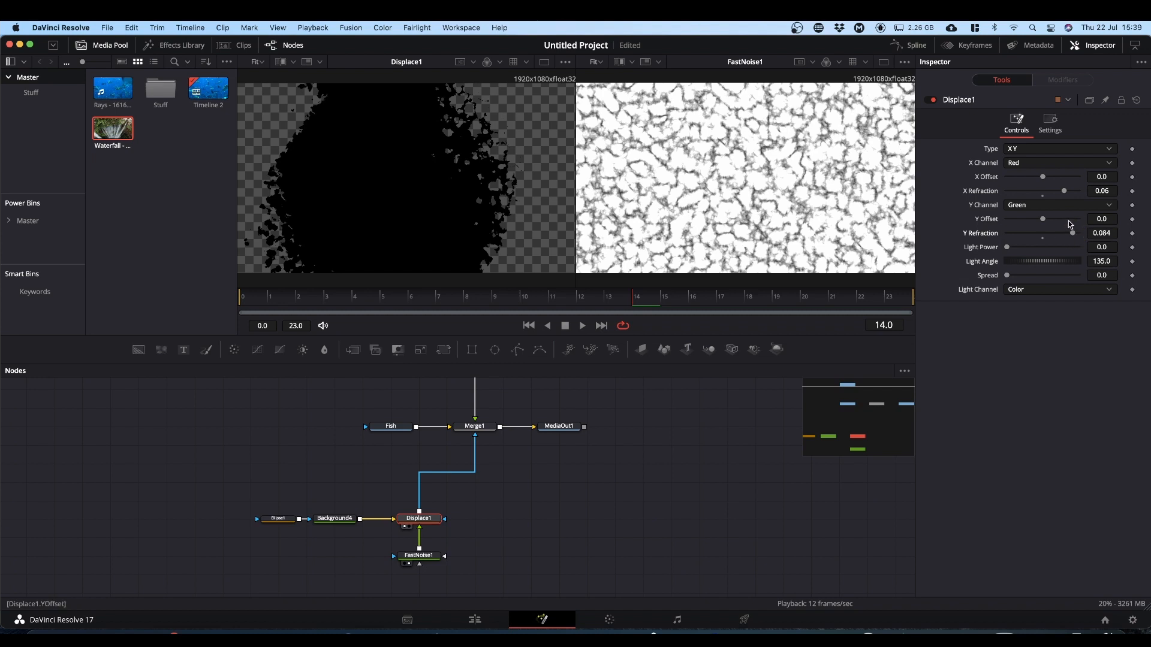
{"action": "left_click_drag", "start_coordinate": [1073, 237], "coordinate": [1058, 237]}
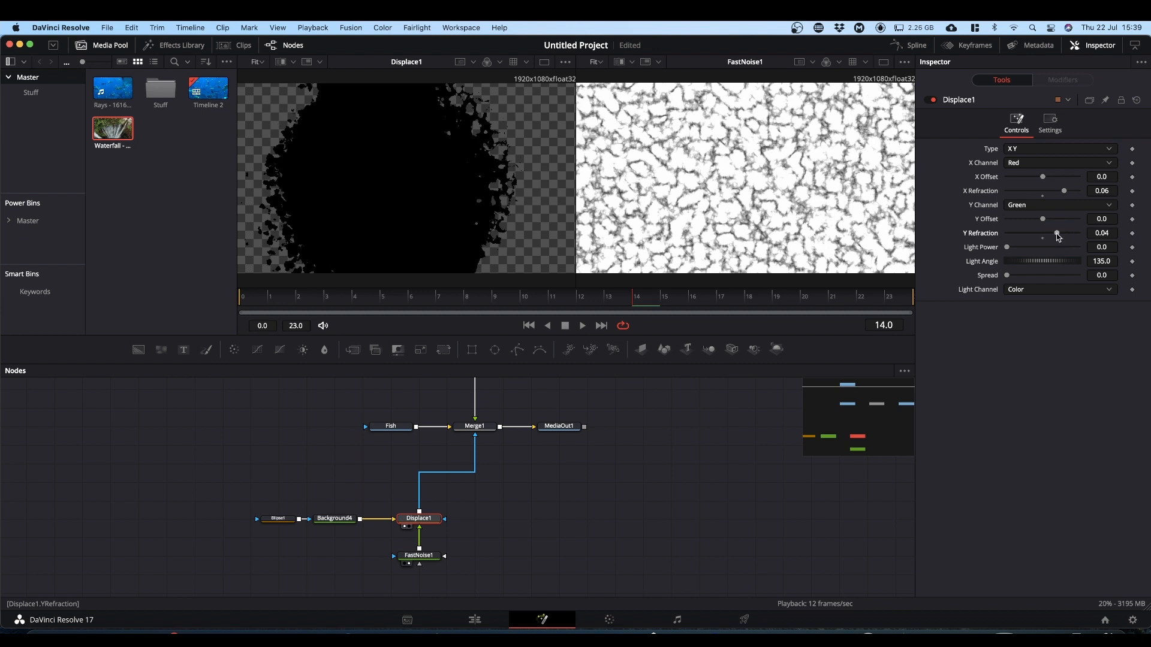
- Play back the displaced mask, show MediaOut1 in the second viewer, and play the full transition
{"action": "left_click", "coordinate": [426, 242]}
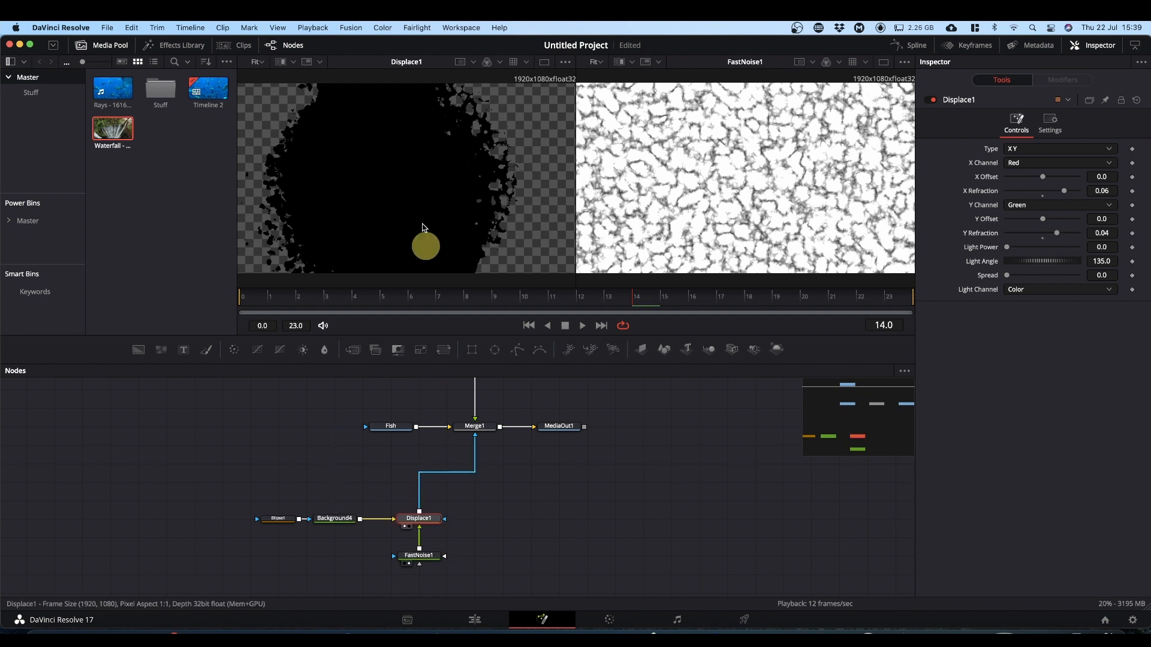
{"action": "key", "text": "space"}
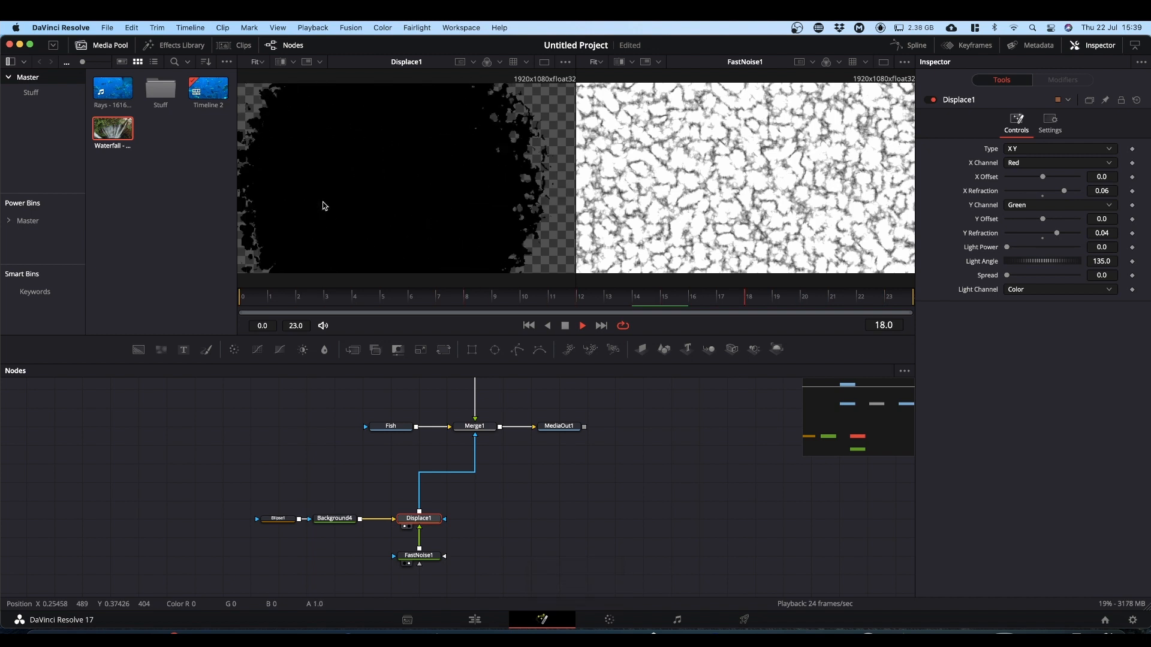
{"action": "key", "text": "space"}
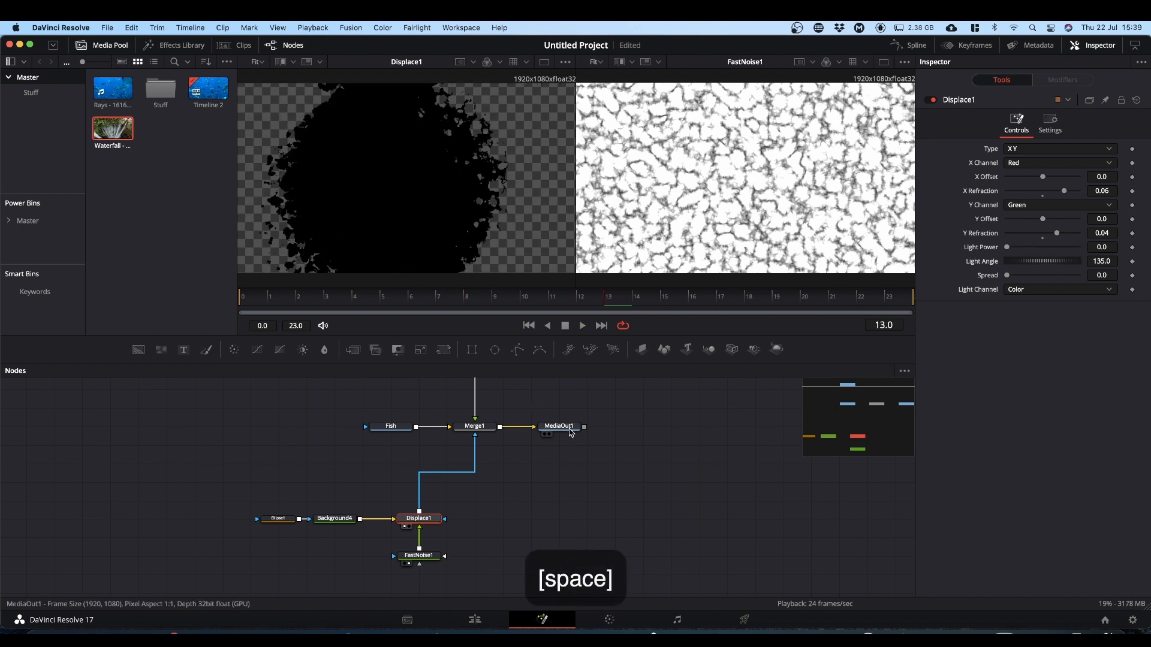
{"action": "left_click", "coordinate": [549, 434]}
{"action": "key", "text": "space"}
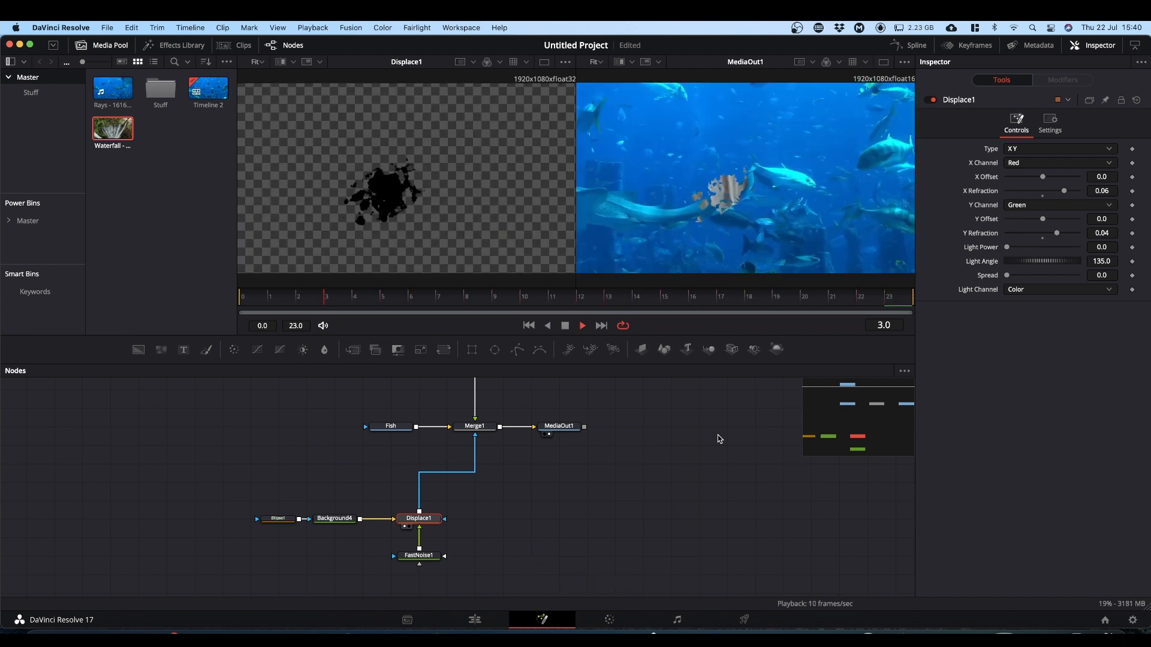
{"action": "key", "text": "space"}
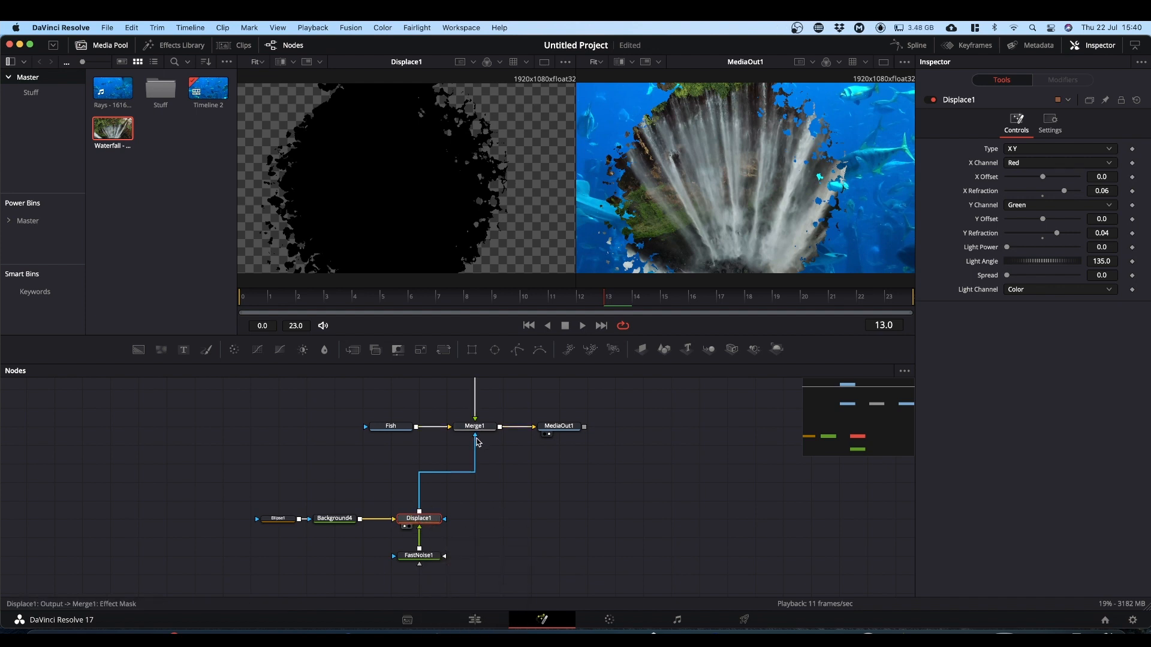
- Disconnect Displace from Merge1's mask, add a Duplicate node after Displace, and show the Duplicate in the first viewer
{"action": "left_click_drag", "start_coordinate": [475, 444], "coordinate": [521, 480]}
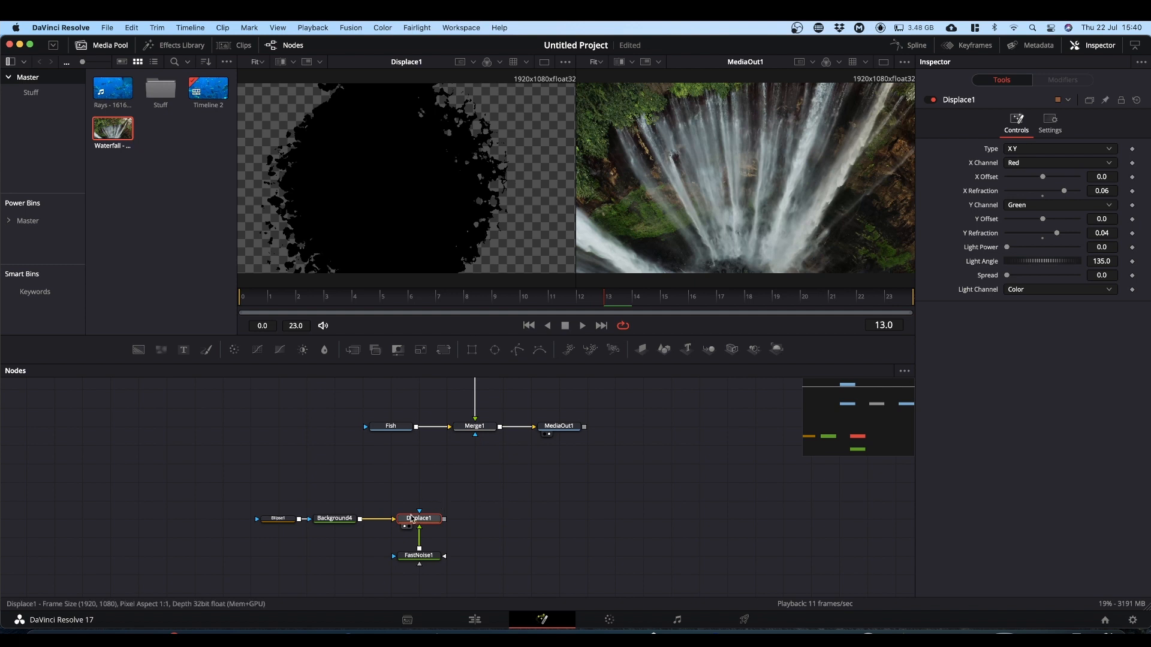
{"action": "key", "text": "shift+space"}
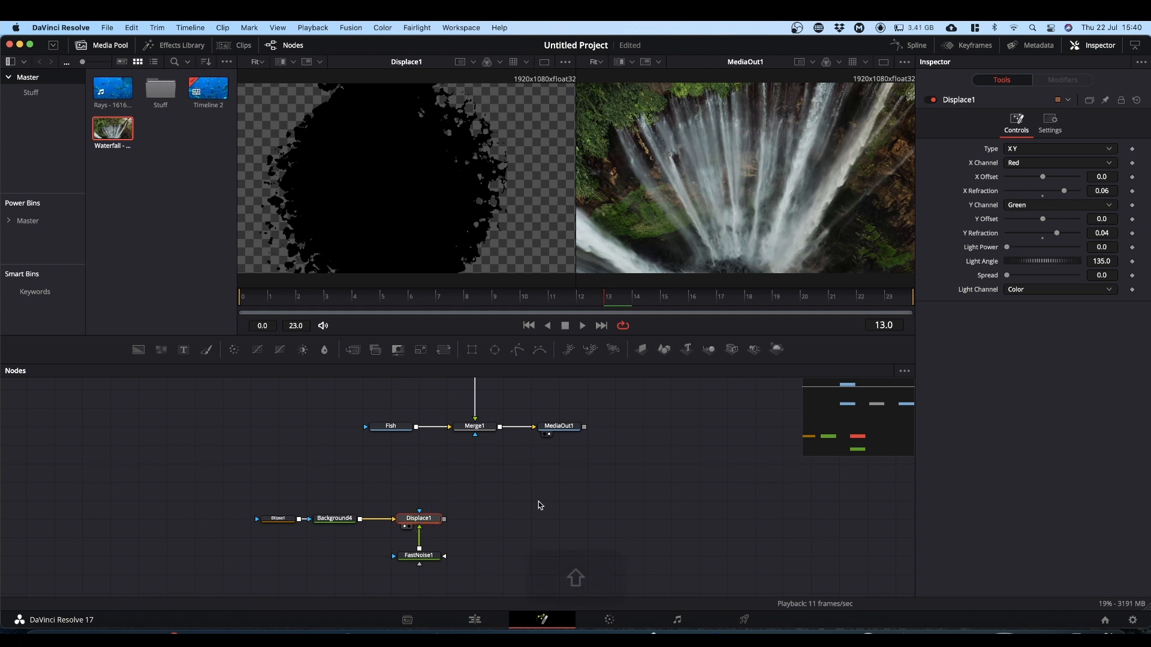
{"action": "type", "text": "duplicate"}
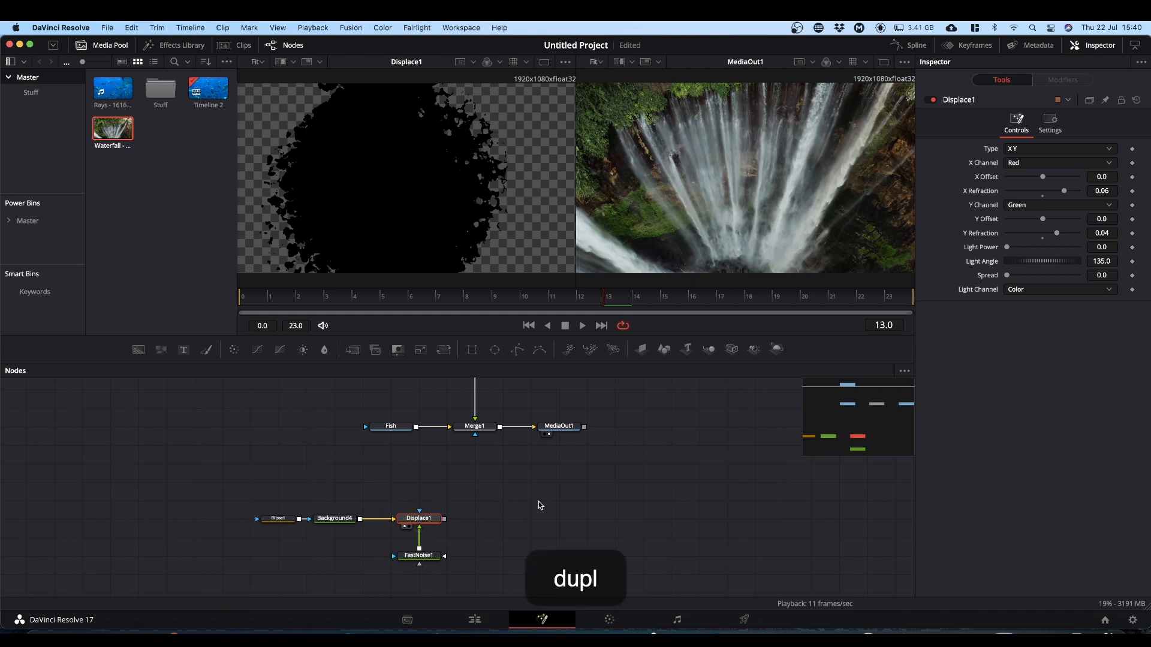
{"action": "key", "text": "Return"}
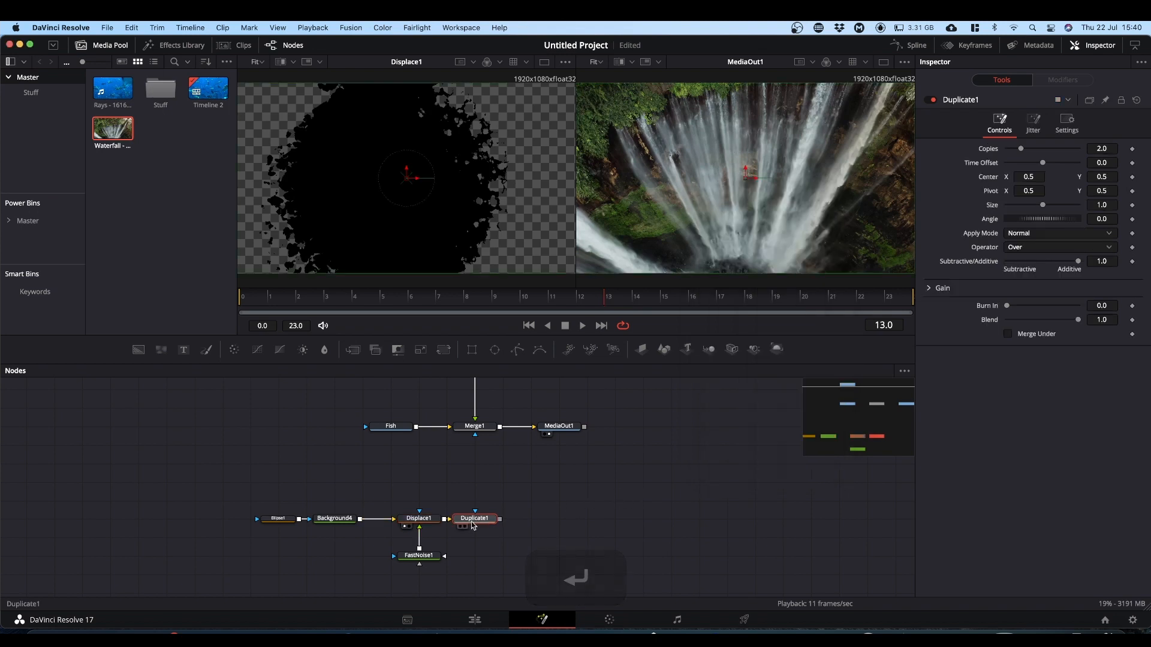
{"action": "left_click_drag", "start_coordinate": [474, 518], "coordinate": [462, 195]}
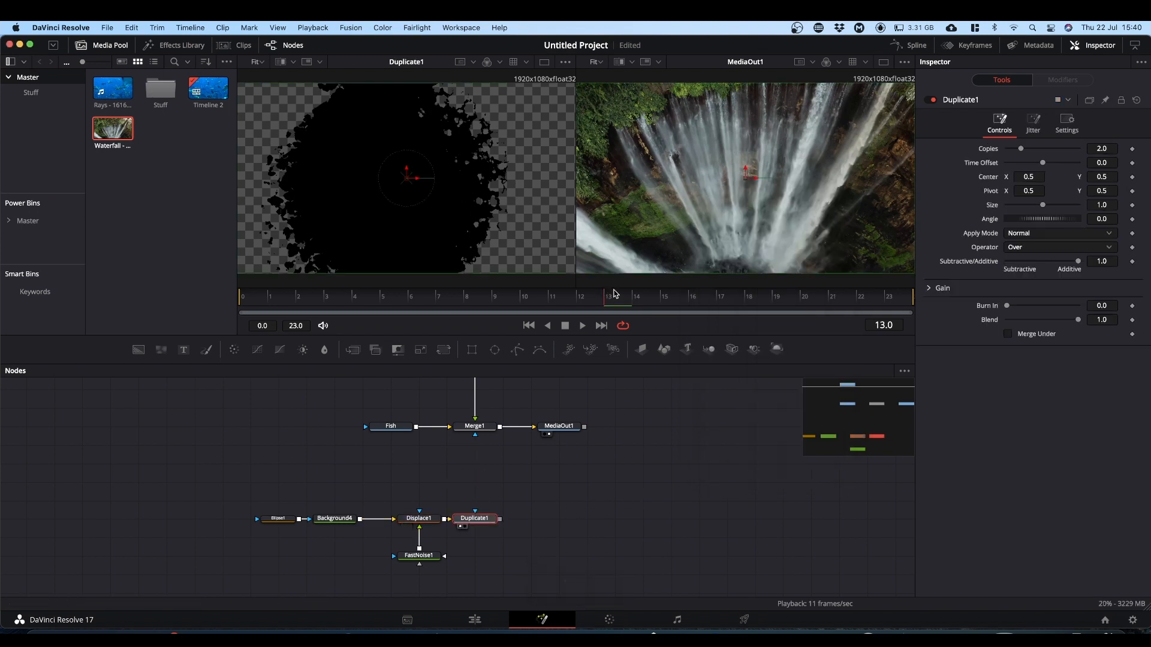
- Move the playhead to frame 5 and set the Duplicate node's Copies to 4
{"action": "left_click_drag", "start_coordinate": [605, 300], "coordinate": [388, 306]}
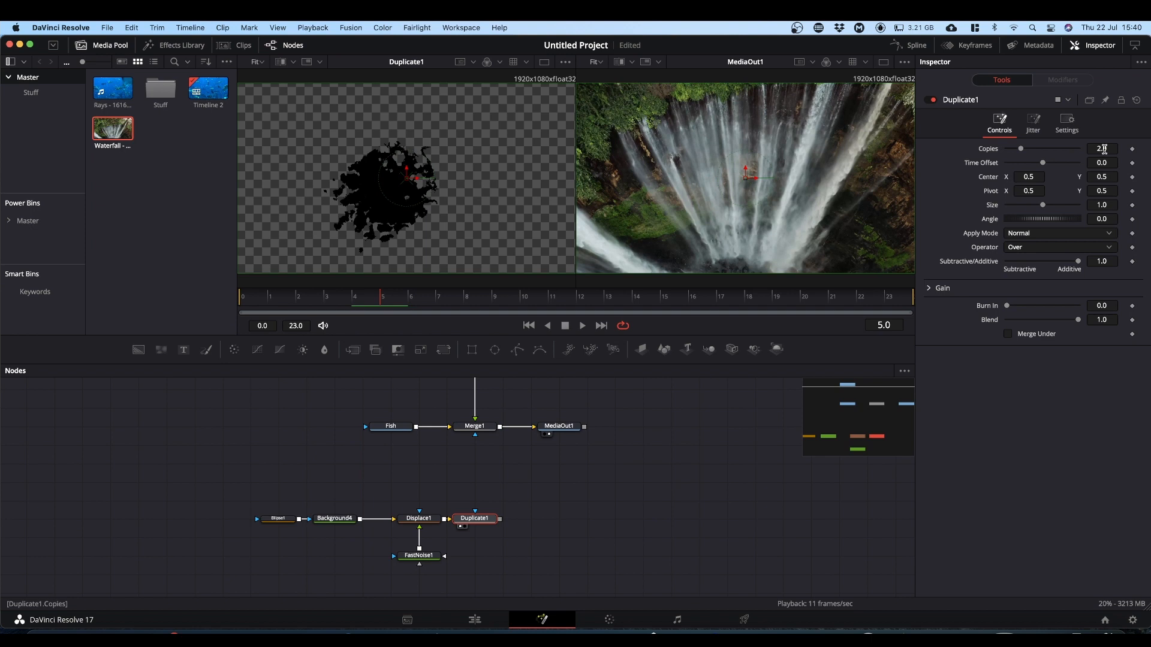
{"action": "left_click", "coordinate": [1105, 149]}
{"action": "type", "text": "4"}
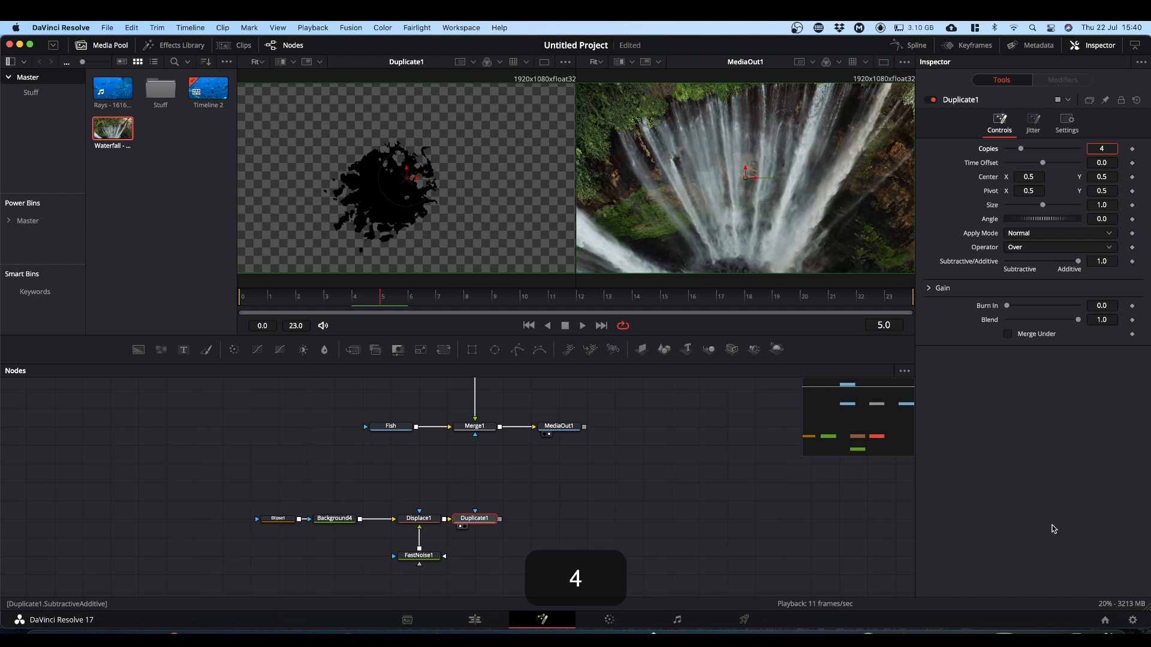
{"action": "left_click", "coordinate": [1088, 451]}
- Reseed the Duplicate's jitter, set its Center jitter to X 0.67 and Y 0.087, and play back the scattered mask
{"action": "left_click", "coordinate": [1033, 123]}
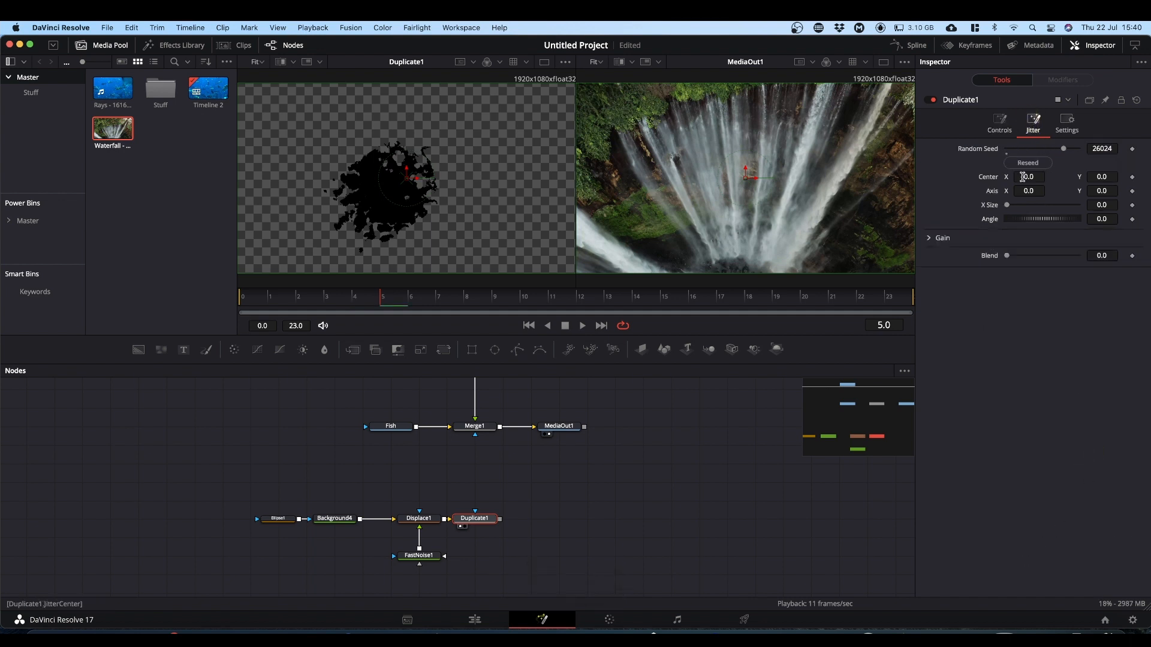
{"action": "left_click_drag", "start_coordinate": [1026, 176], "coordinate": [658, 177]}
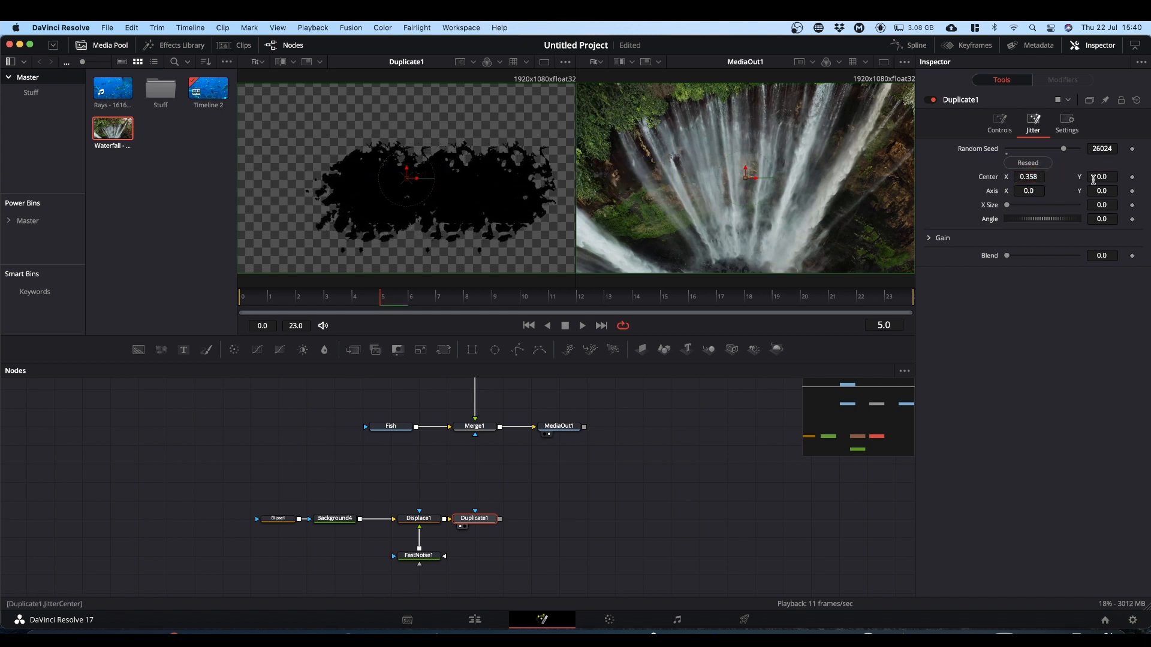
{"action": "left_click", "coordinate": [1029, 163]}
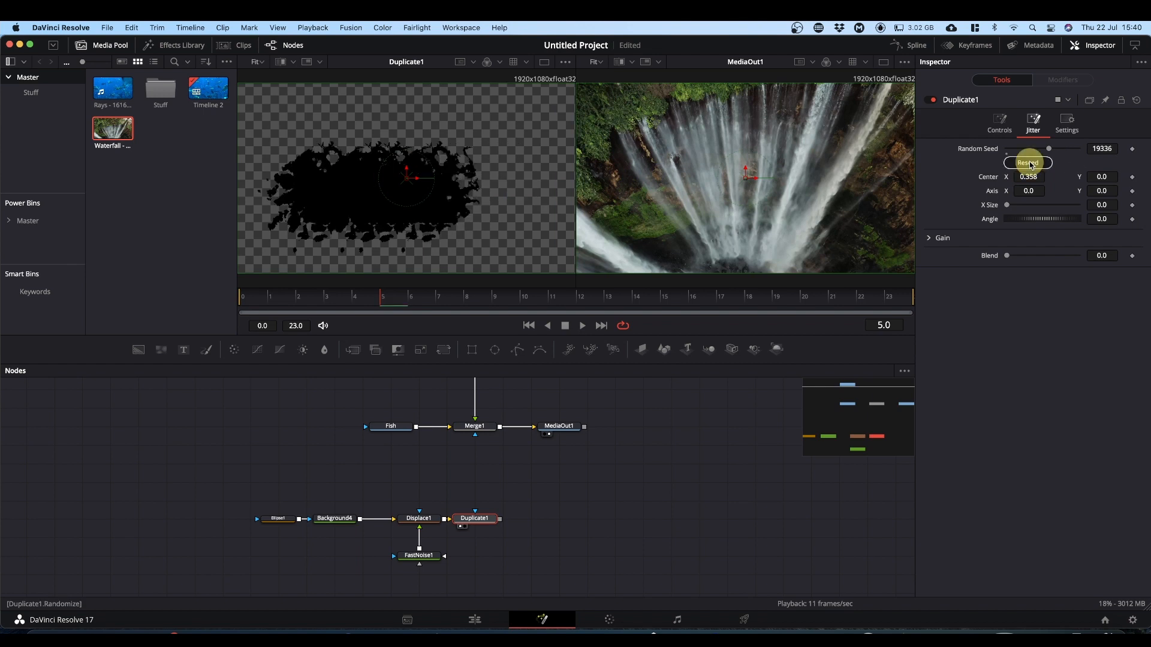
{"action": "left_click", "coordinate": [1029, 163]}
{"action": "left_click_drag", "start_coordinate": [1029, 177], "coordinate": [637, 177]}
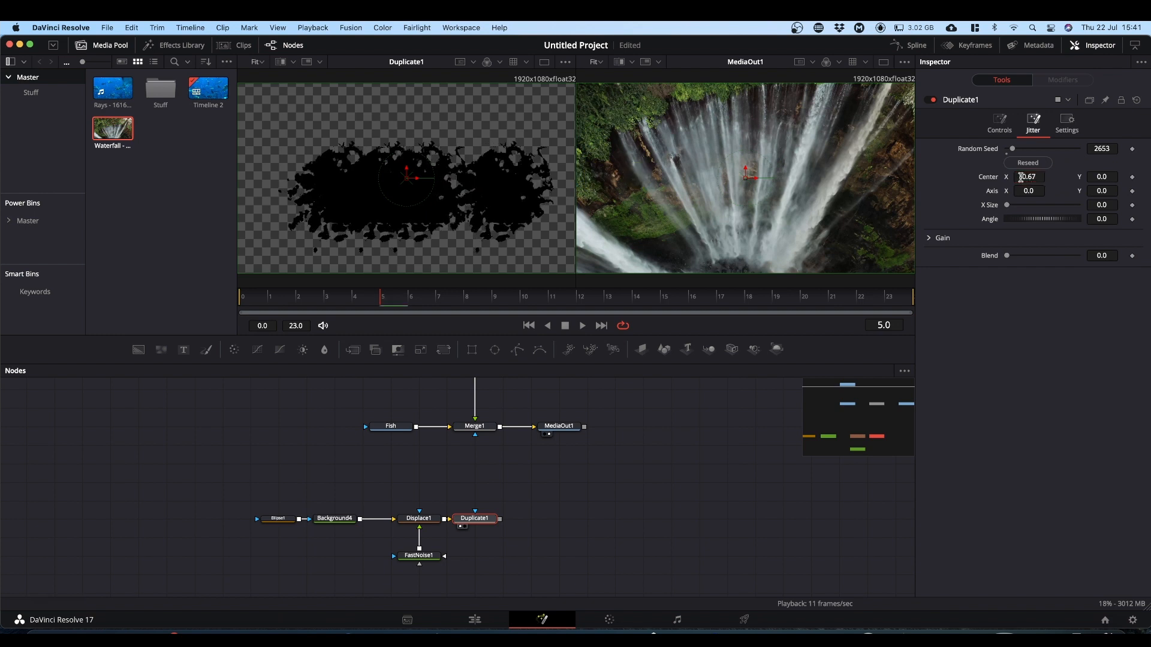
{"action": "left_click_drag", "start_coordinate": [1100, 177], "coordinate": [593, 177]}
{"action": "key", "text": "space"}
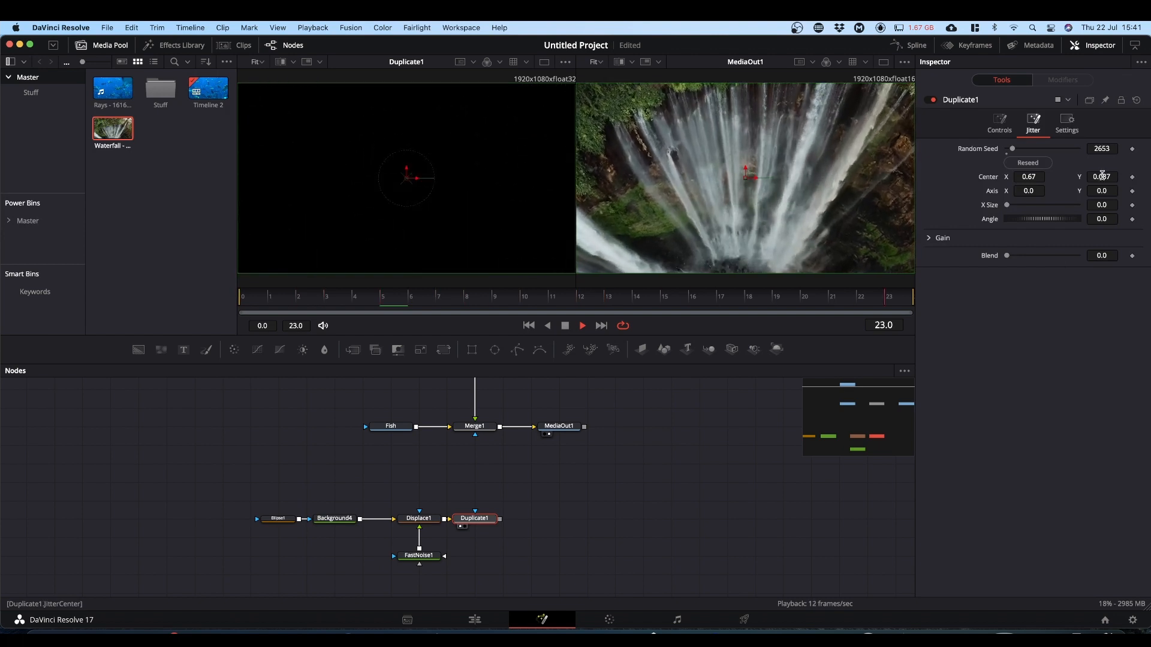
{"action": "key", "text": "space"}
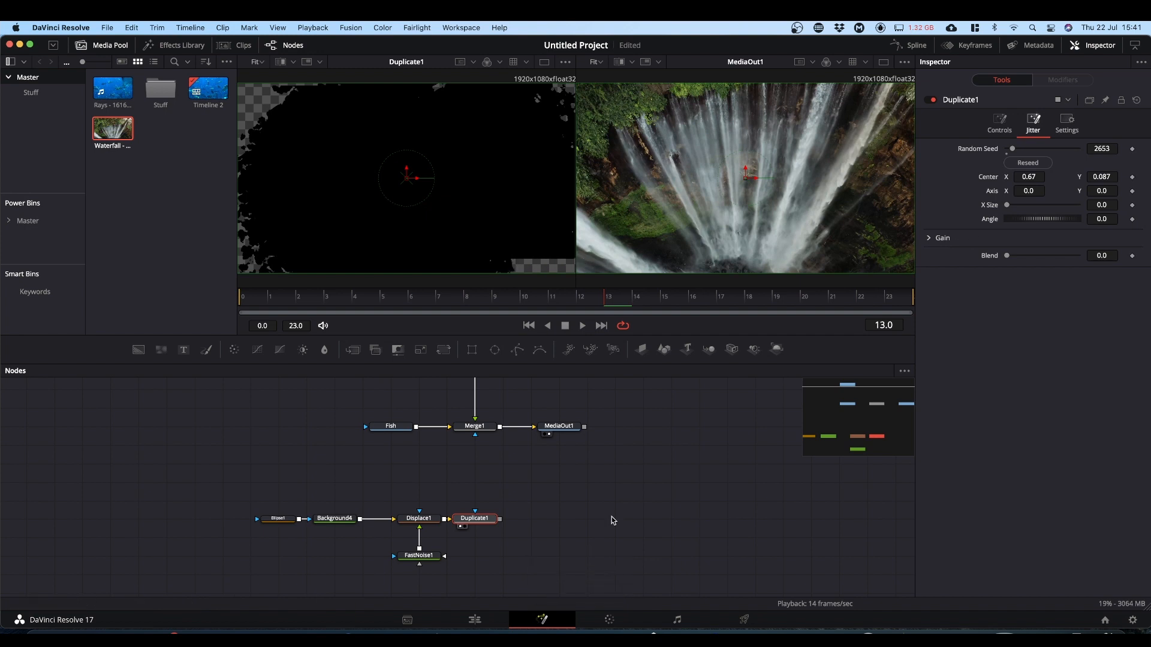
- Add a Transform (Xf) node after Duplicate1
{"action": "key", "text": "shift+space"}
{"action": "type", "text": "tran"}
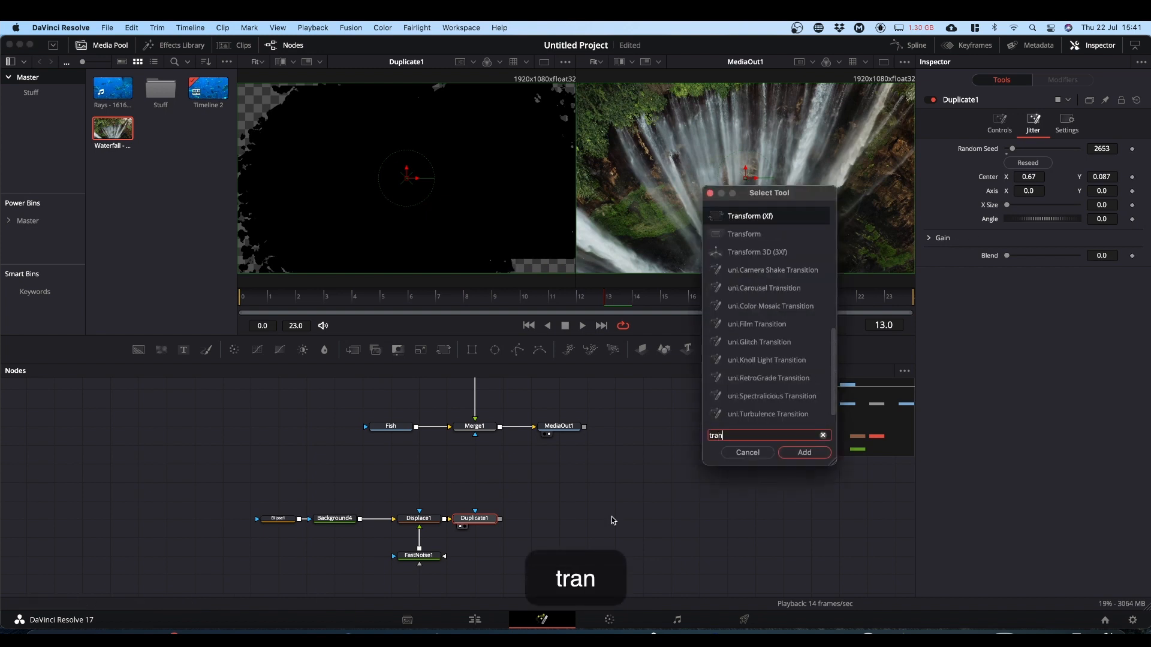
{"action": "type", "text": "sform"}
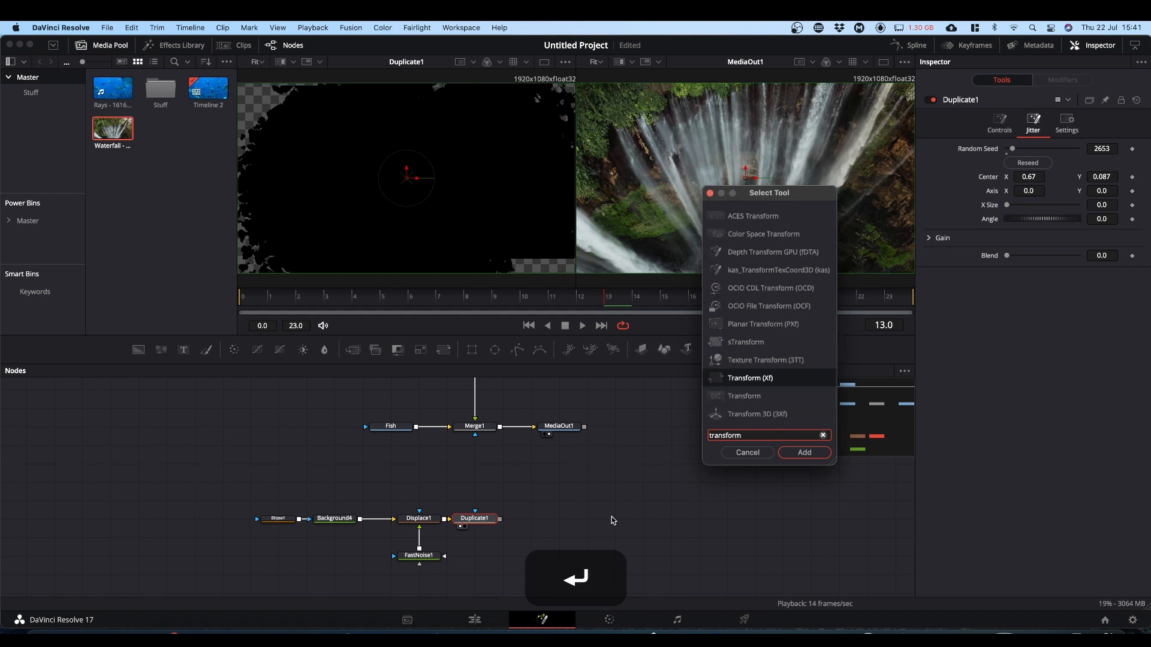
{"action": "key", "text": "Return"}
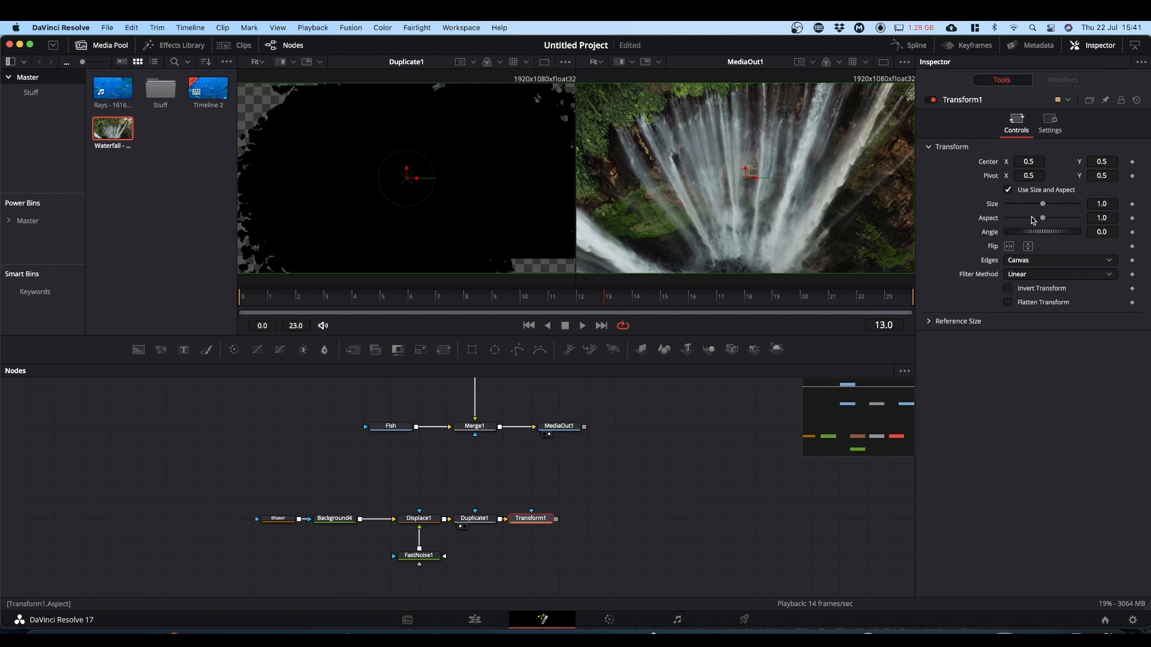
- Show Transform1 in the first viewer, set its Size to 1.185, and play back the enlarged mask
{"action": "left_click_drag", "start_coordinate": [1043, 206], "coordinate": [1045, 208]}
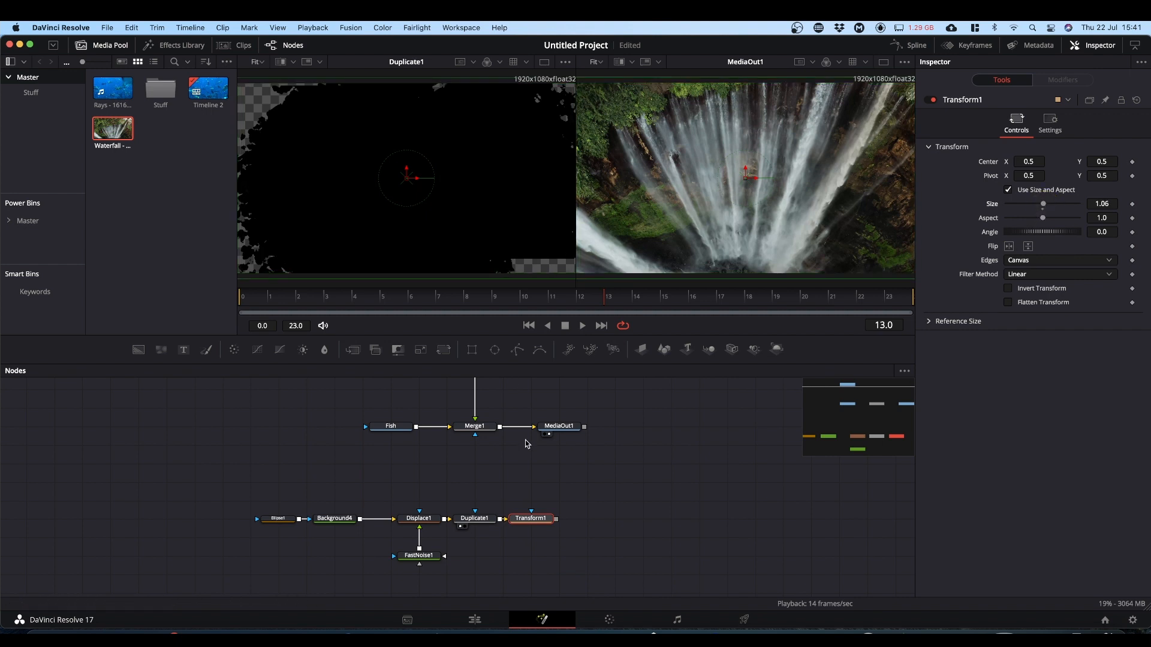
{"action": "left_click", "coordinate": [531, 517]}
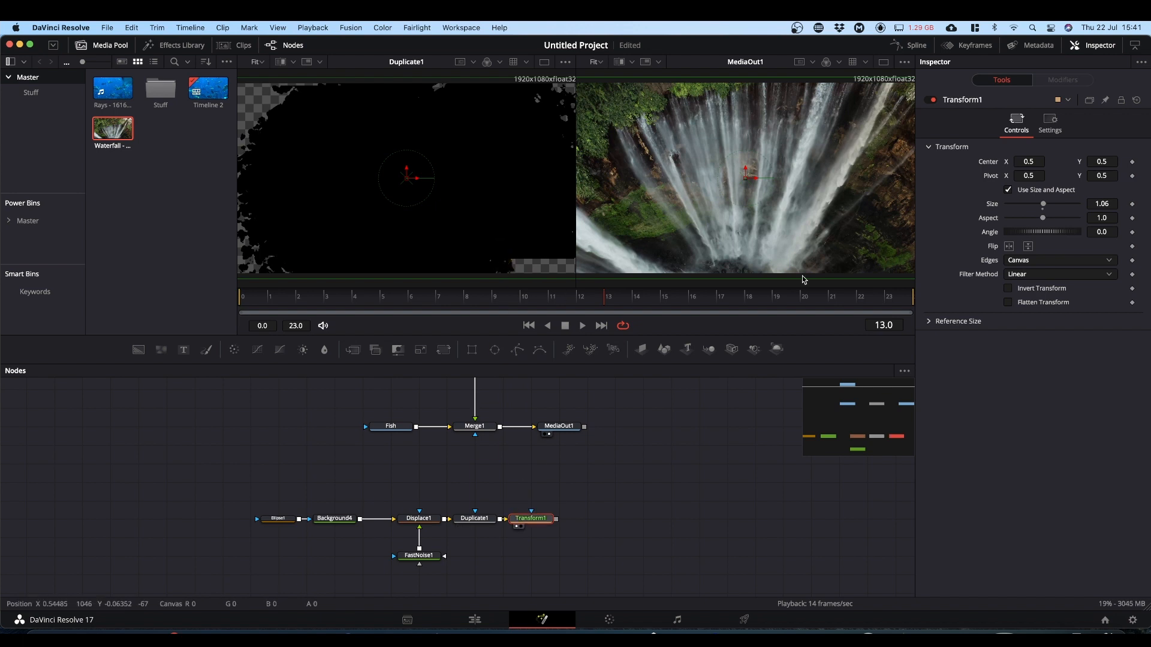
{"action": "left_click_drag", "start_coordinate": [1045, 207], "coordinate": [1134, 203]}
{"action": "key", "text": "space"}
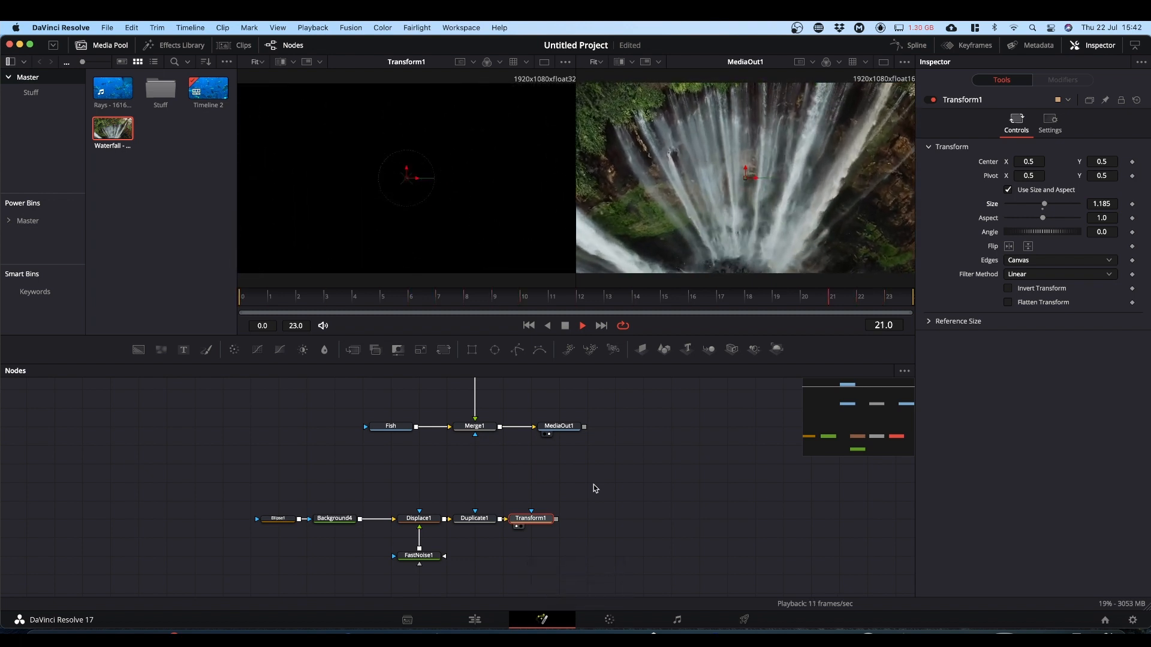
{"action": "key", "text": "space"}
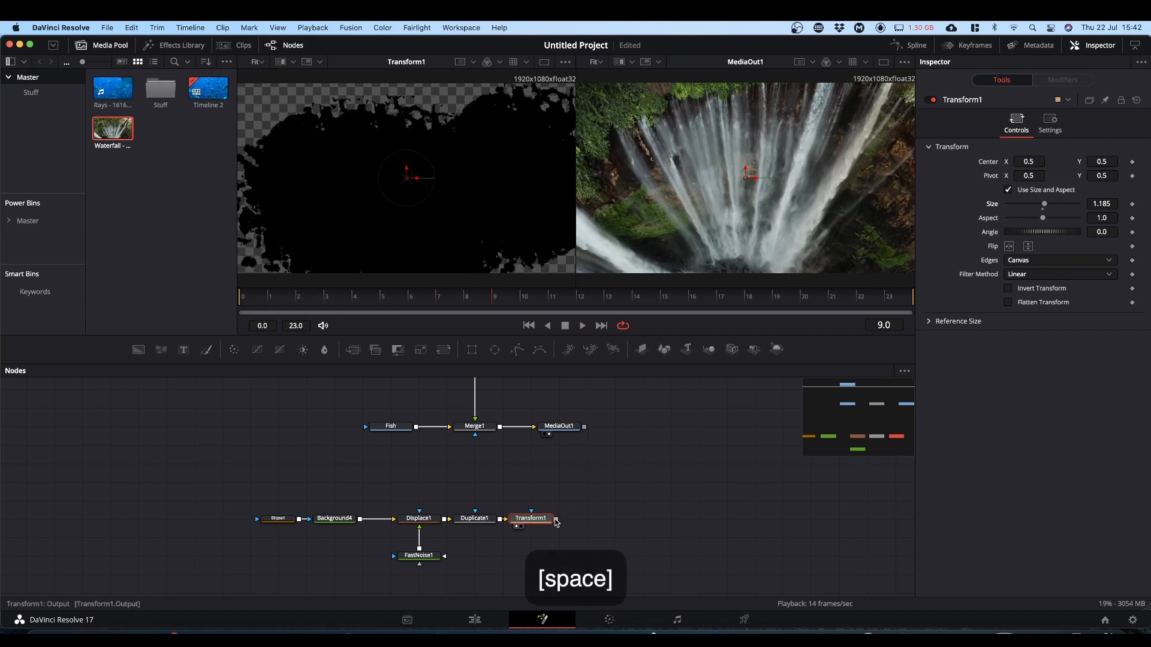
- Connect Transform1's output to Merge1's mask input and play back the composited transition
{"action": "left_click_drag", "start_coordinate": [556, 520], "coordinate": [475, 435]}
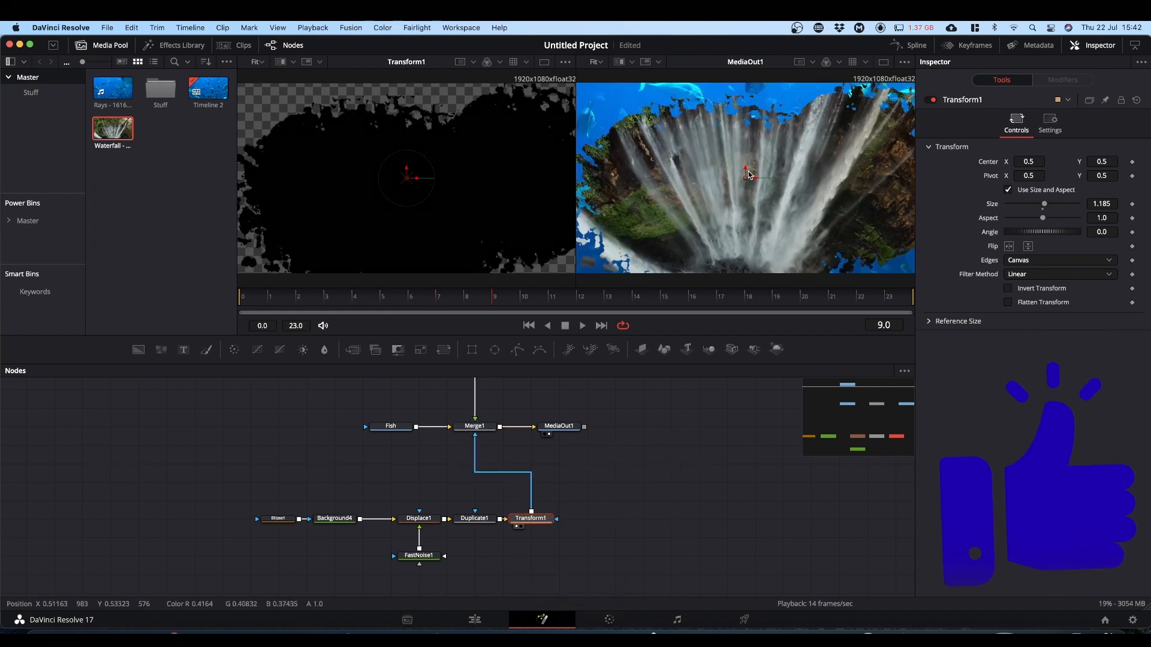
{"action": "key", "text": "space"}
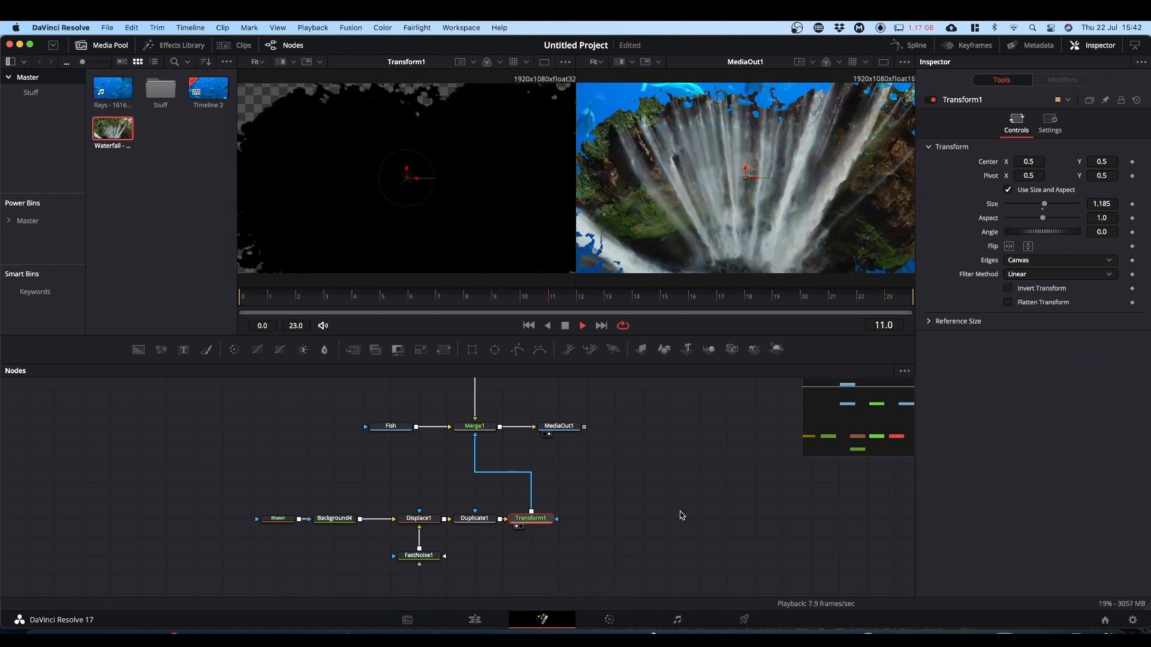
{"action": "key", "text": "space"}
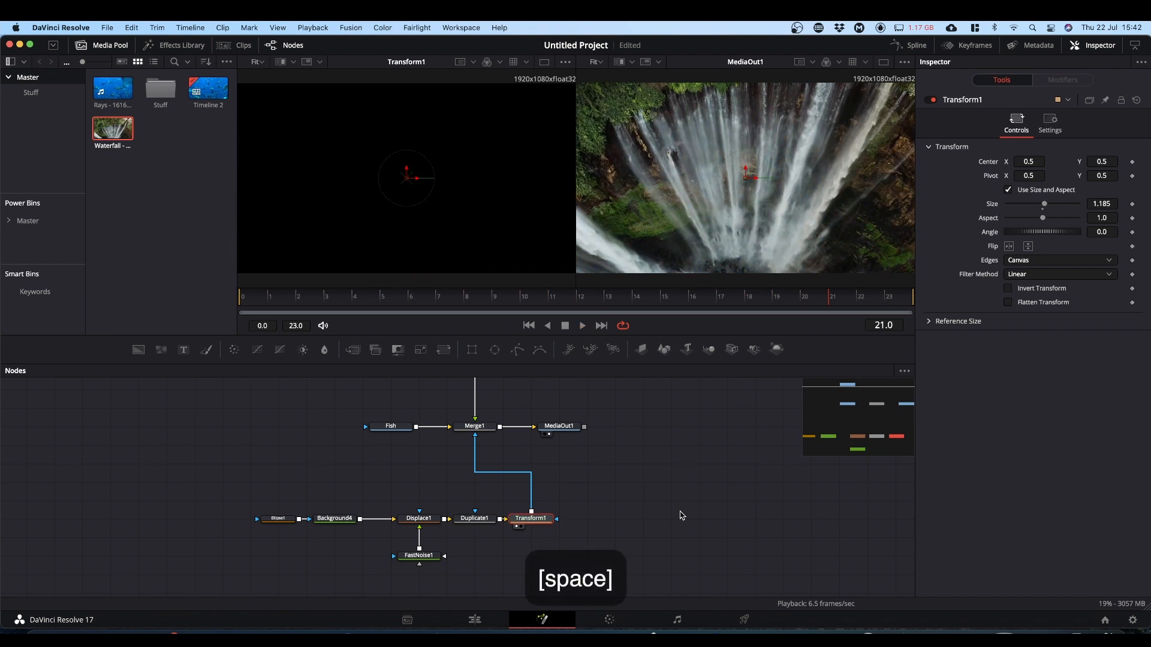
- Return to the Edit page and play the custom transition between the fish and waterfall clips several times
{"action": "left_click", "coordinate": [476, 621]}
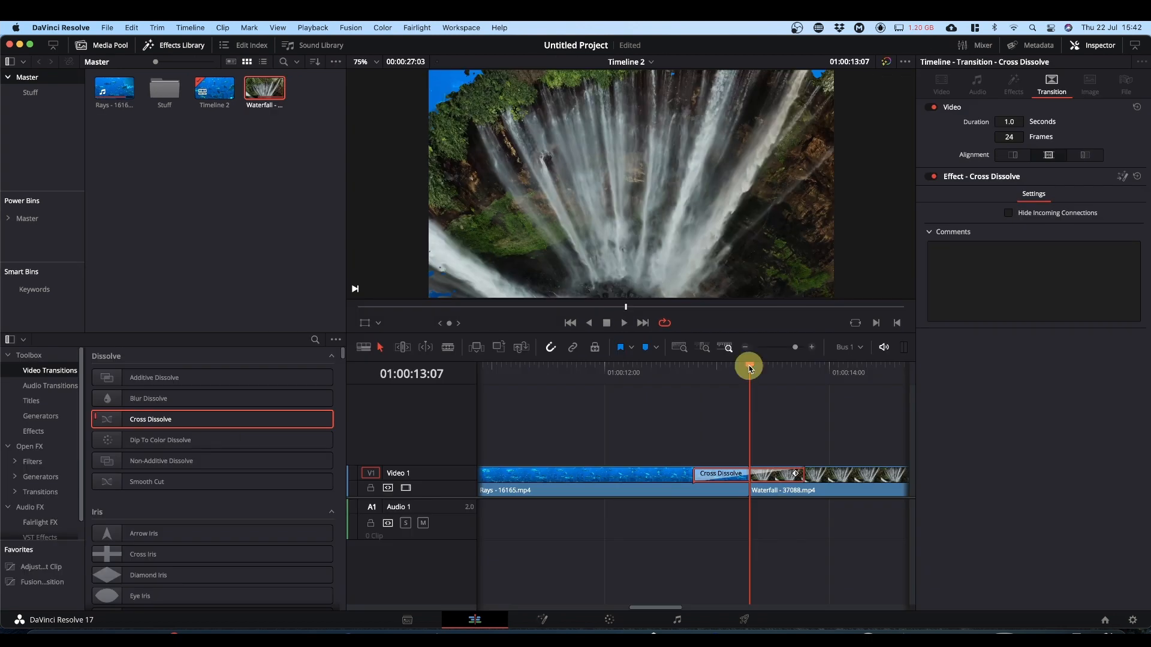
{"action": "left_click", "coordinate": [639, 392]}
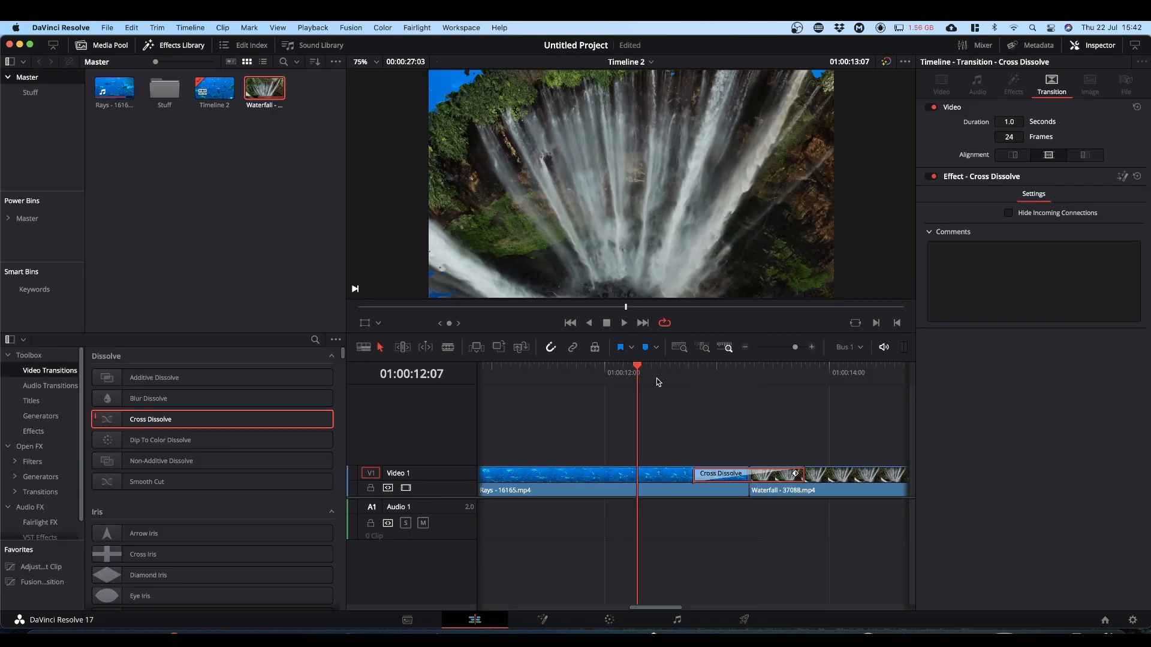
{"action": "key", "text": "space"}
{"action": "key", "text": "space"}
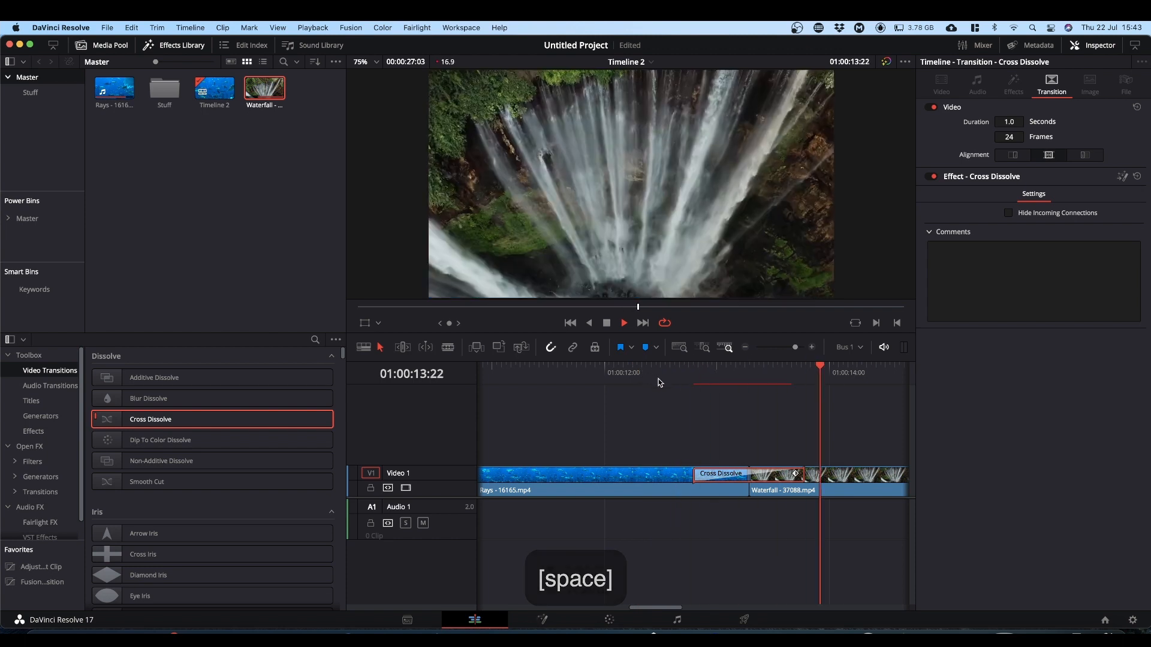
{"action": "left_click", "coordinate": [665, 373]}
{"action": "key", "text": "space"}
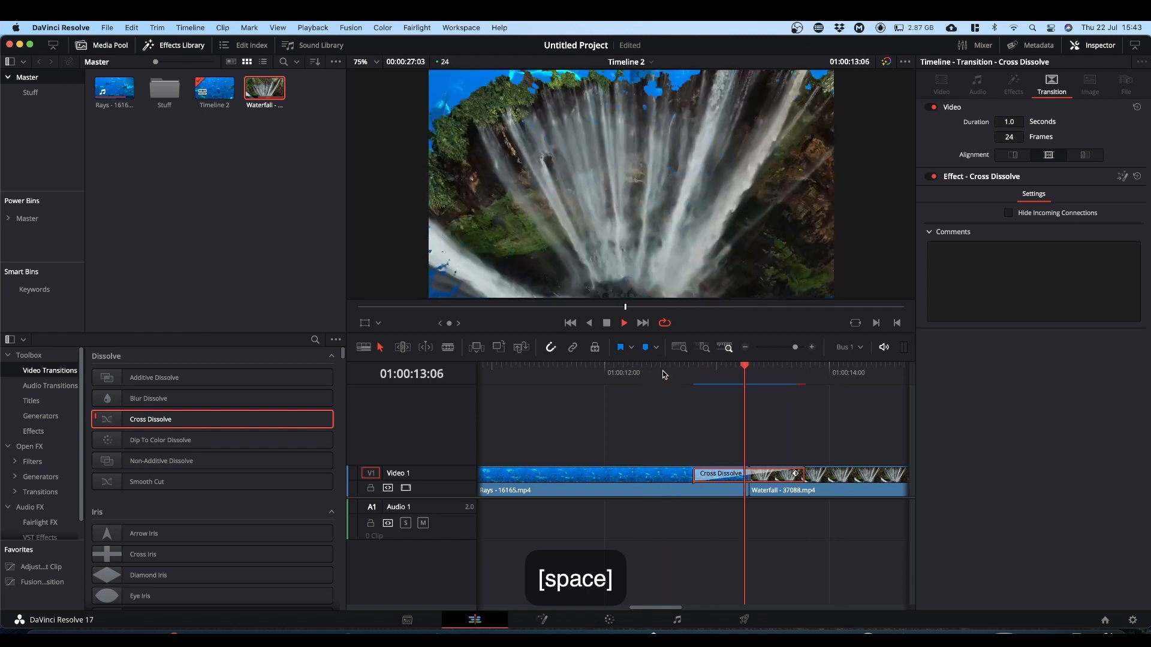
{"action": "key", "text": "space"}
{"action": "left_click", "coordinate": [663, 374]}
{"action": "key", "text": "space"}
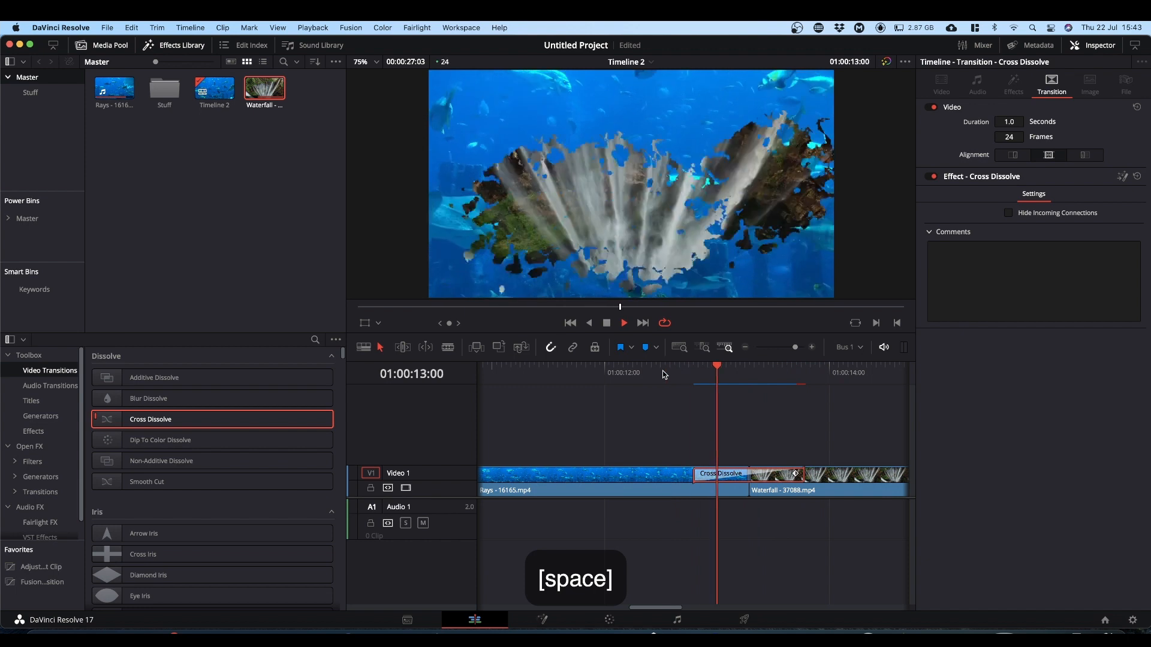
{"action": "key", "text": "space"}
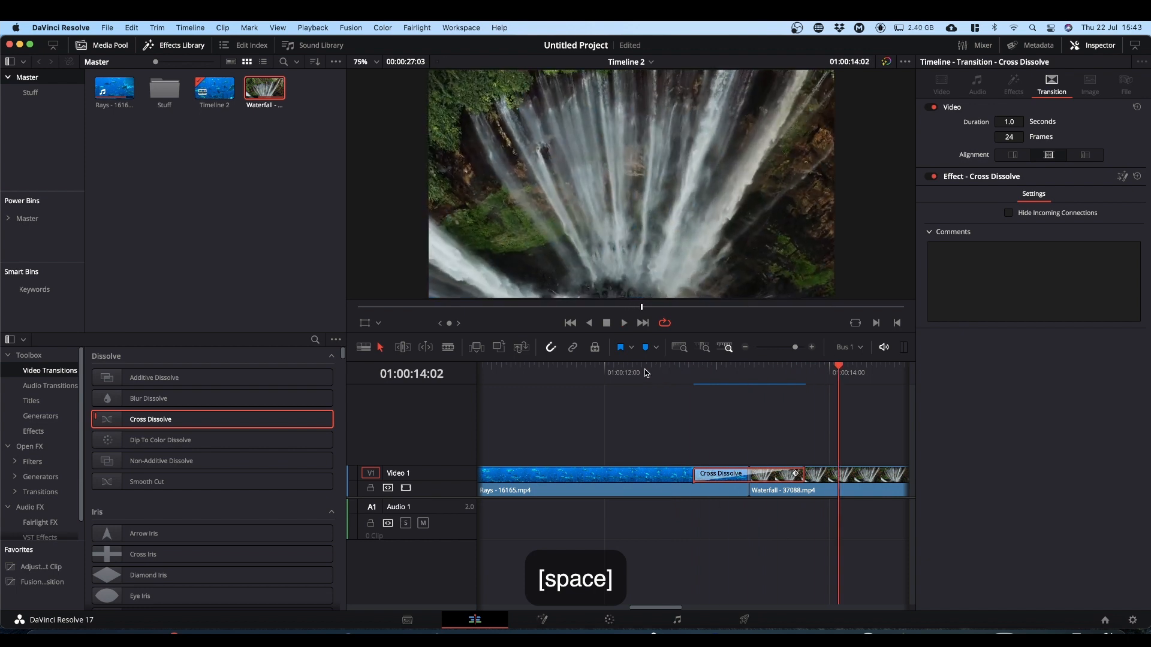
{"action": "left_click", "coordinate": [646, 373]}
{"action": "key", "text": "space"}
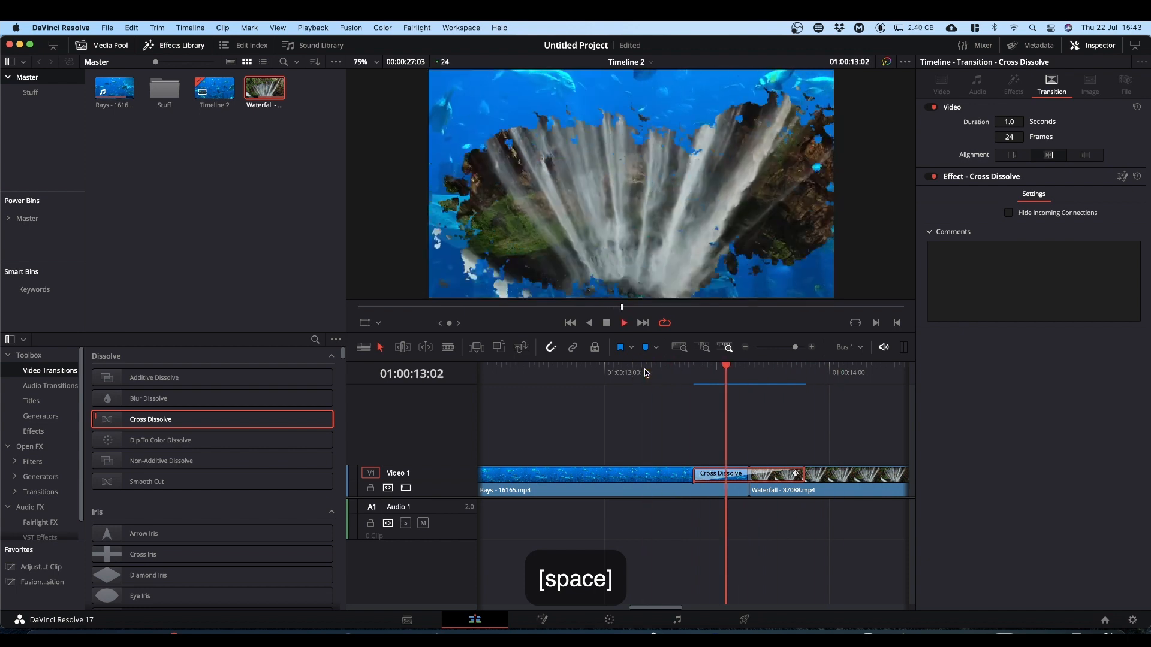
{"action": "key", "text": "space"}
{"action": "key", "text": "space"}
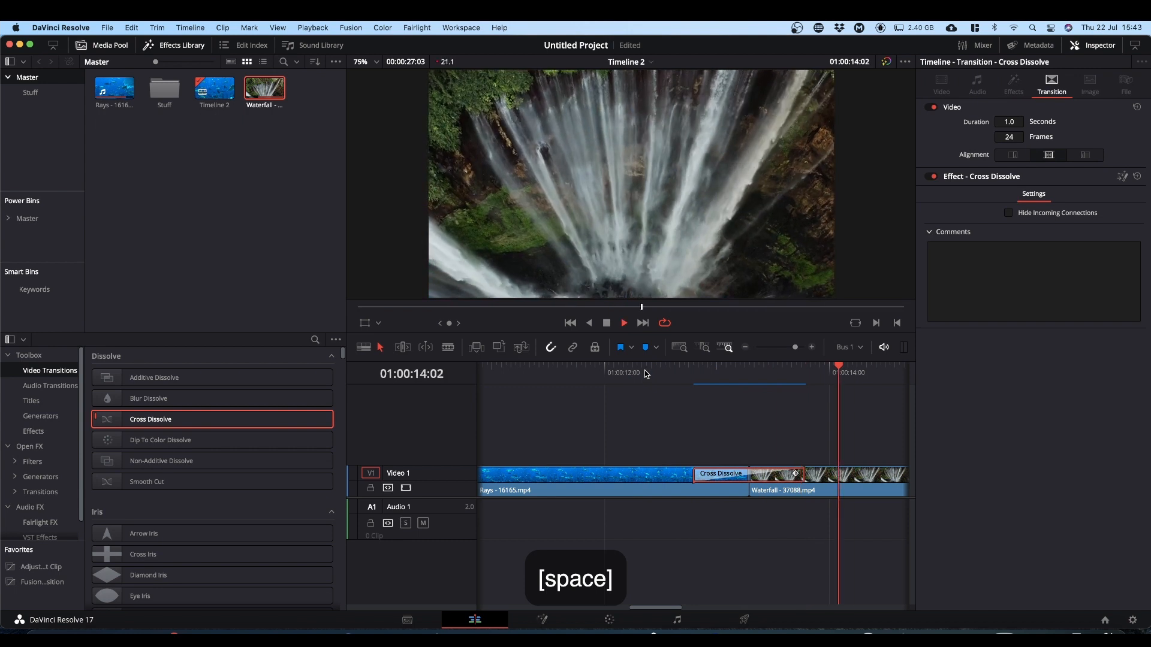
{"action": "left_click", "coordinate": [645, 372]}
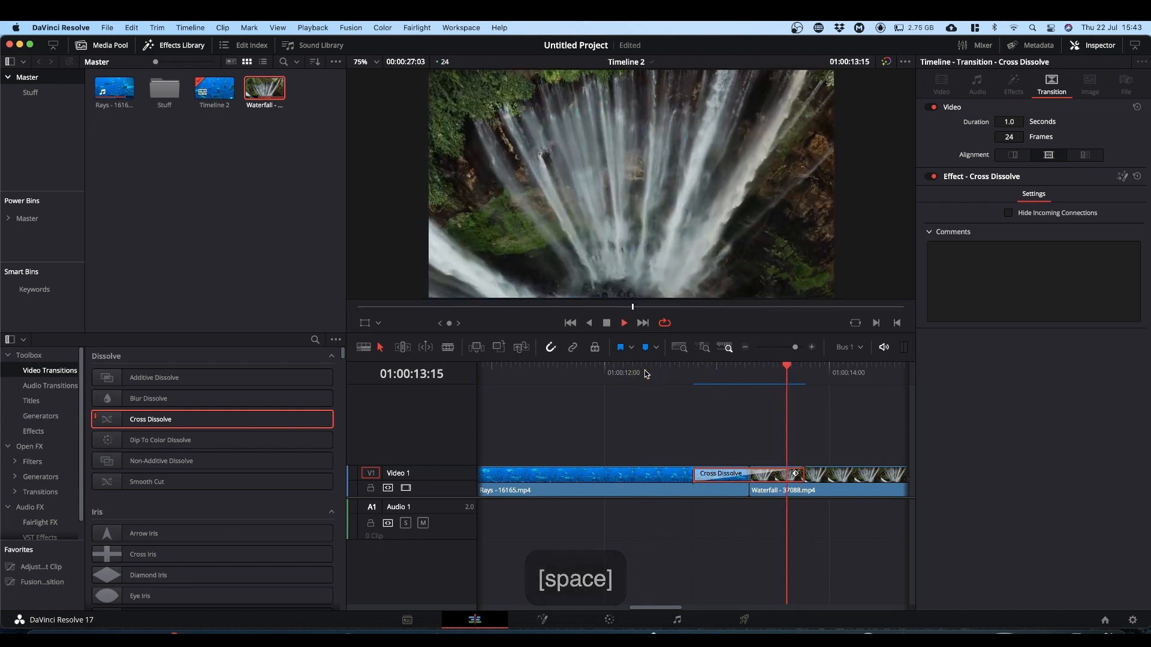
{"action": "left_click", "coordinate": [645, 371]}
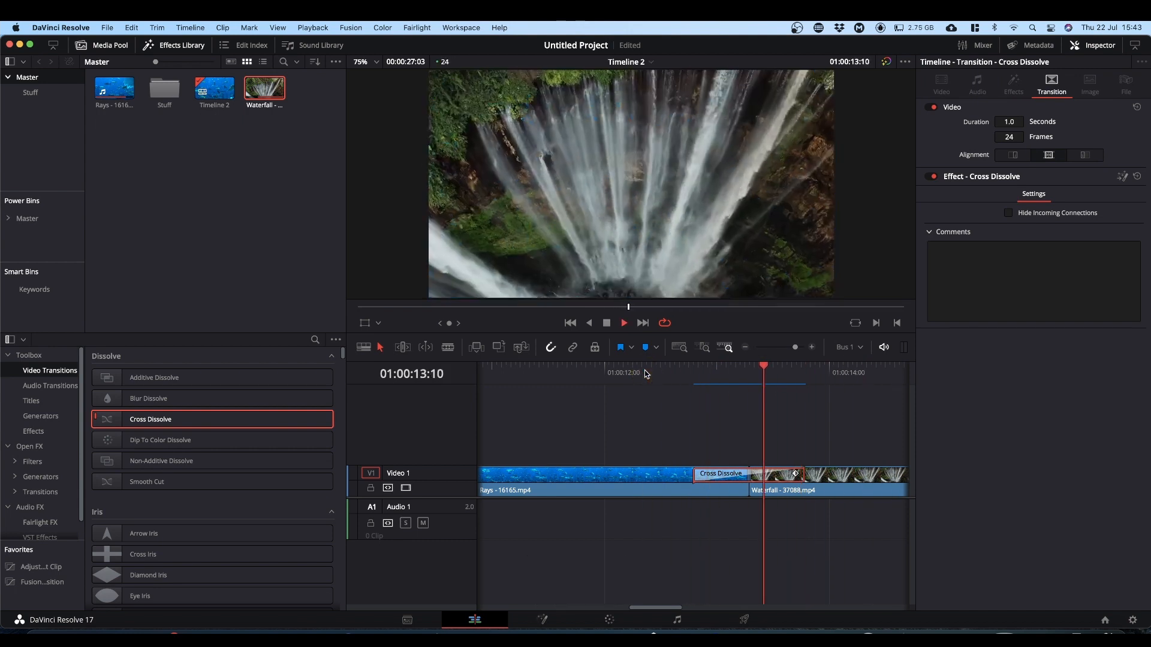
{"action": "key", "text": "space"}
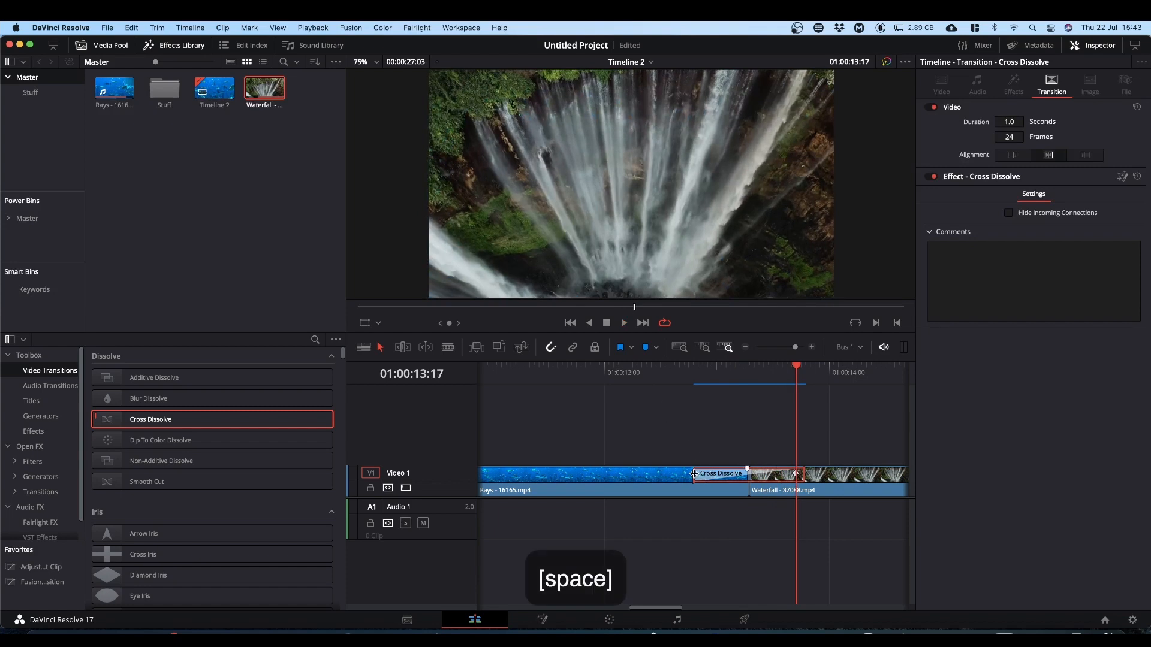
- Lengthen the Cross Dissolve transition on Video 1 to 2.0 seconds (48 frames)
{"action": "left_click_drag", "start_coordinate": [694, 474], "coordinate": [666, 480]}
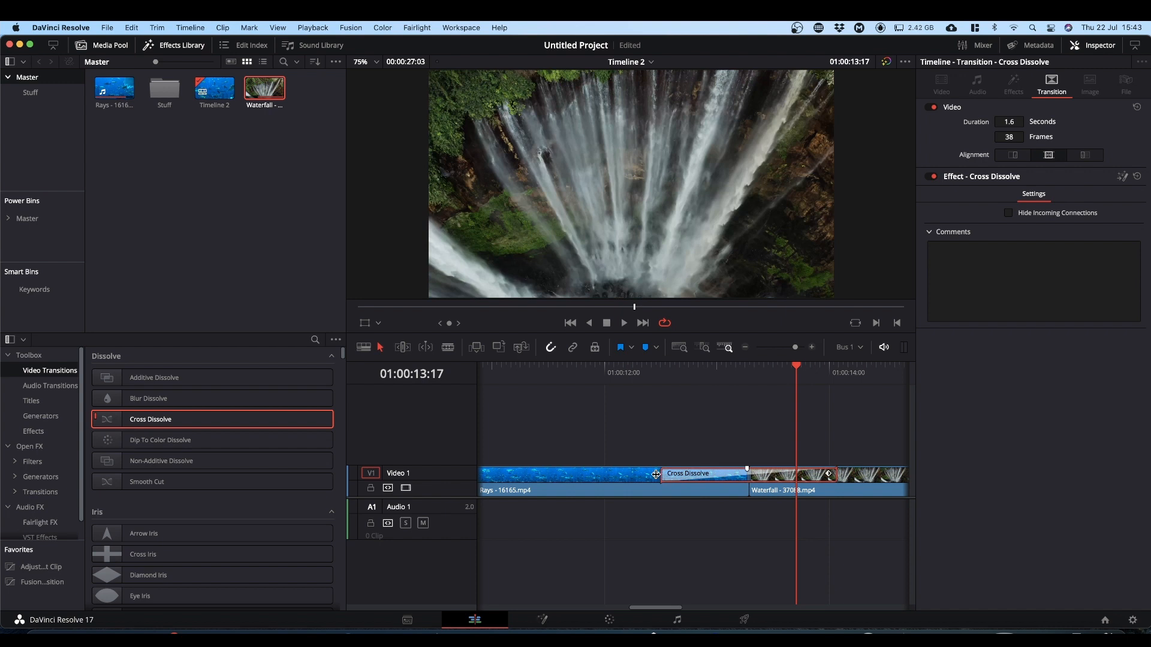
{"action": "left_click_drag", "start_coordinate": [650, 474], "coordinate": [649, 474]}
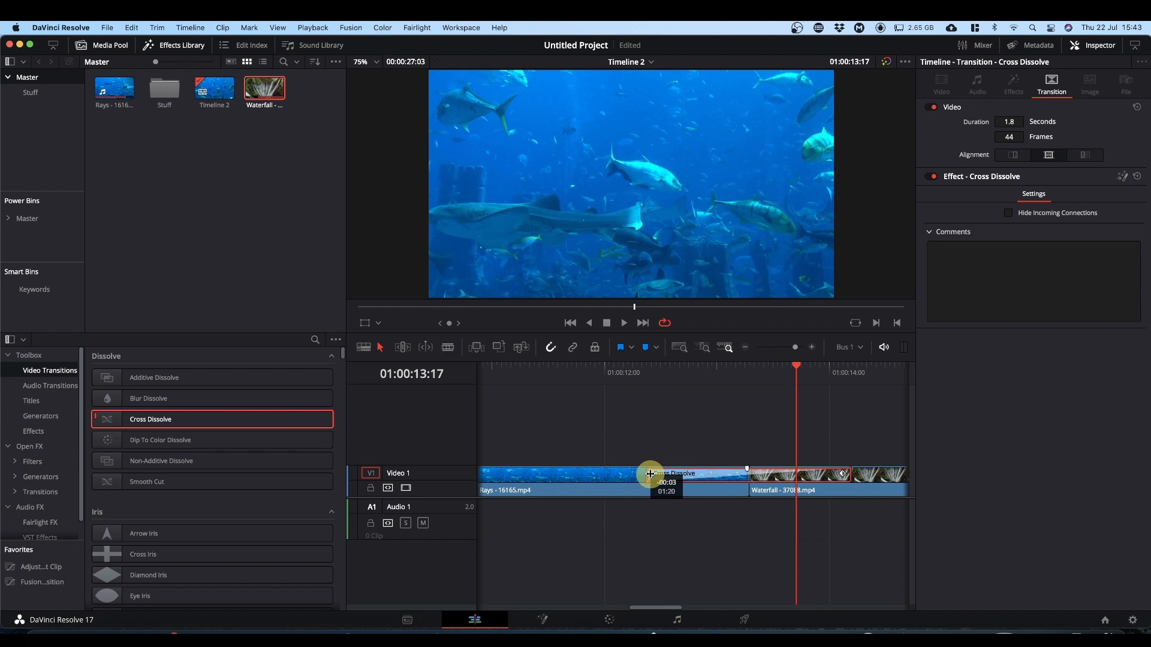
{"action": "left_click_drag", "start_coordinate": [649, 474], "coordinate": [641, 474]}
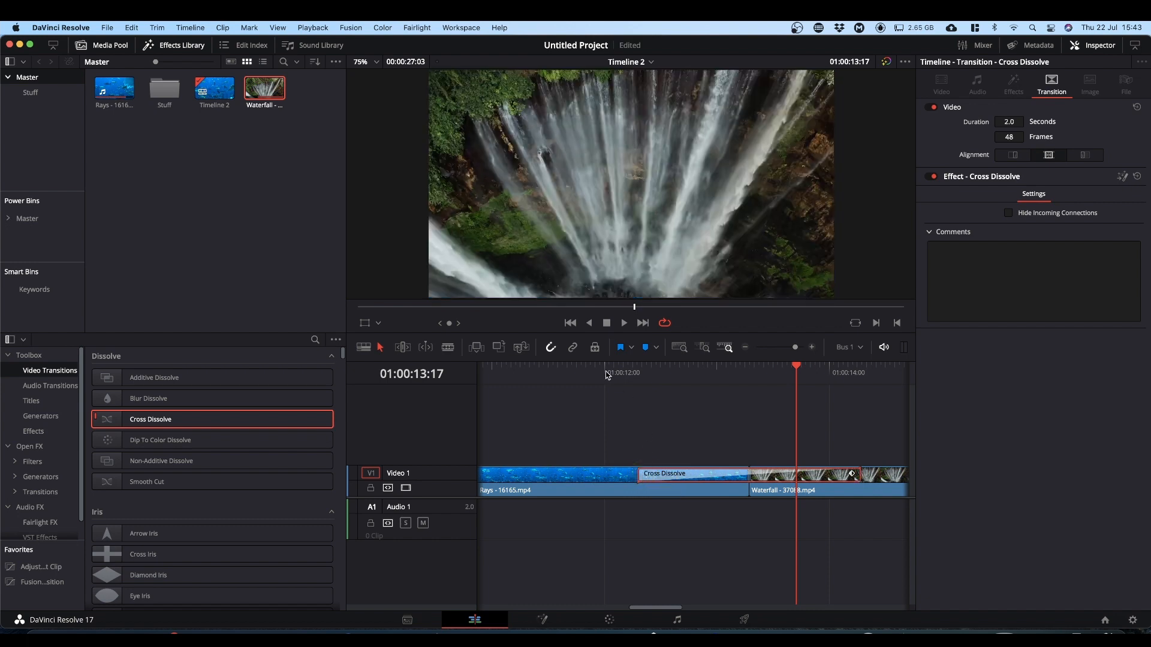
- Play the timeline from before the lengthened transition to review its slower reveal
{"action": "left_click", "coordinate": [596, 367]}
{"action": "key", "text": "space"}
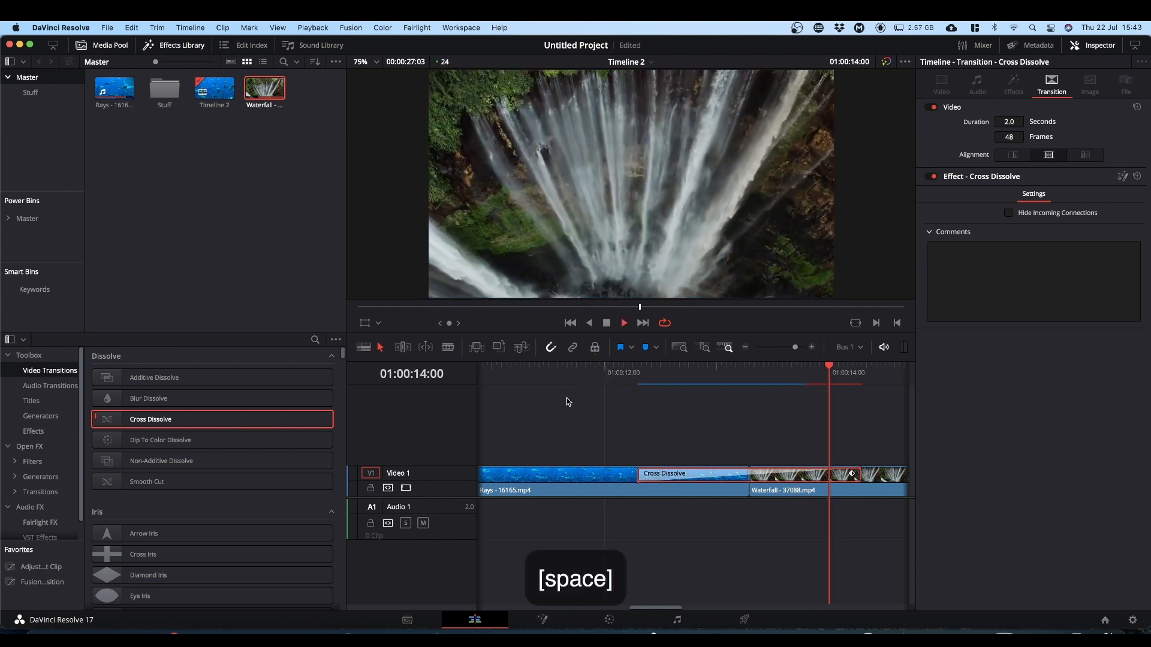
{"action": "key", "text": "space"}
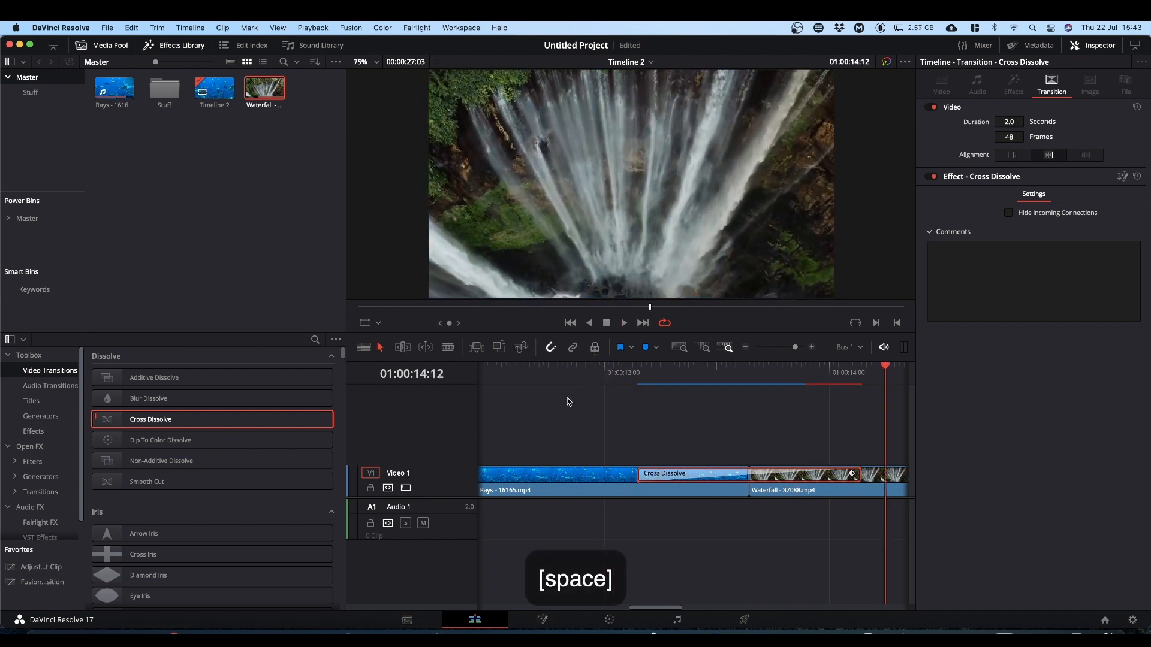
{"action": "left_click", "coordinate": [609, 376]}
{"action": "key", "text": "space"}
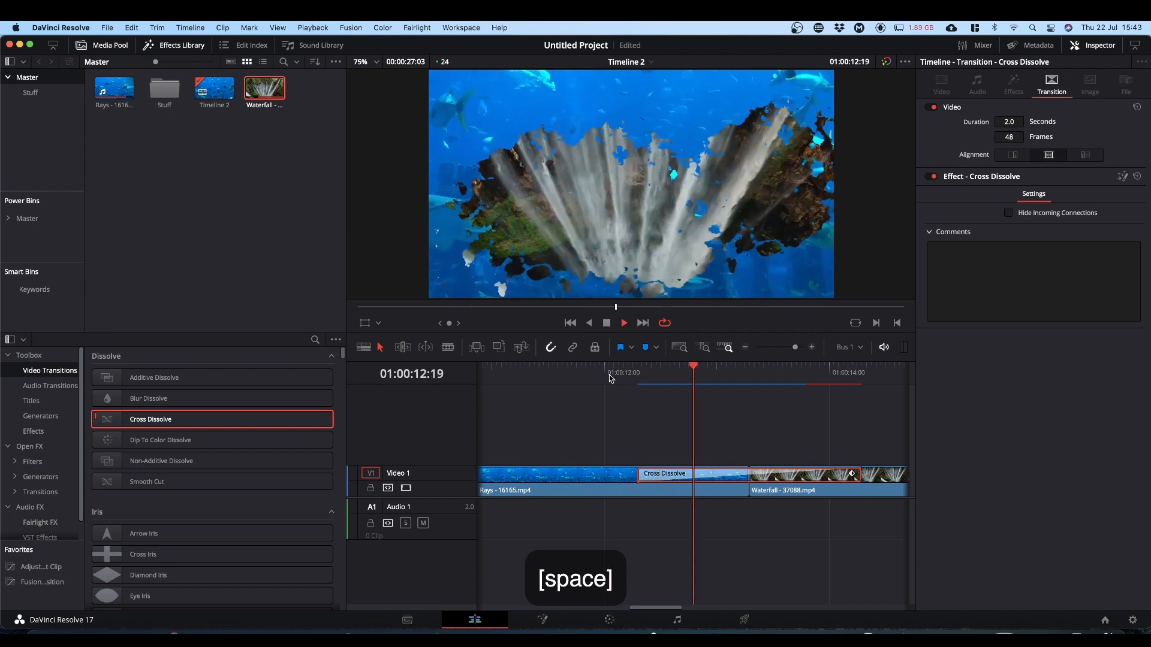
- Replay the two-second transition on the timeline, starting from about 01:00:12:00
{"action": "key", "text": "space"}
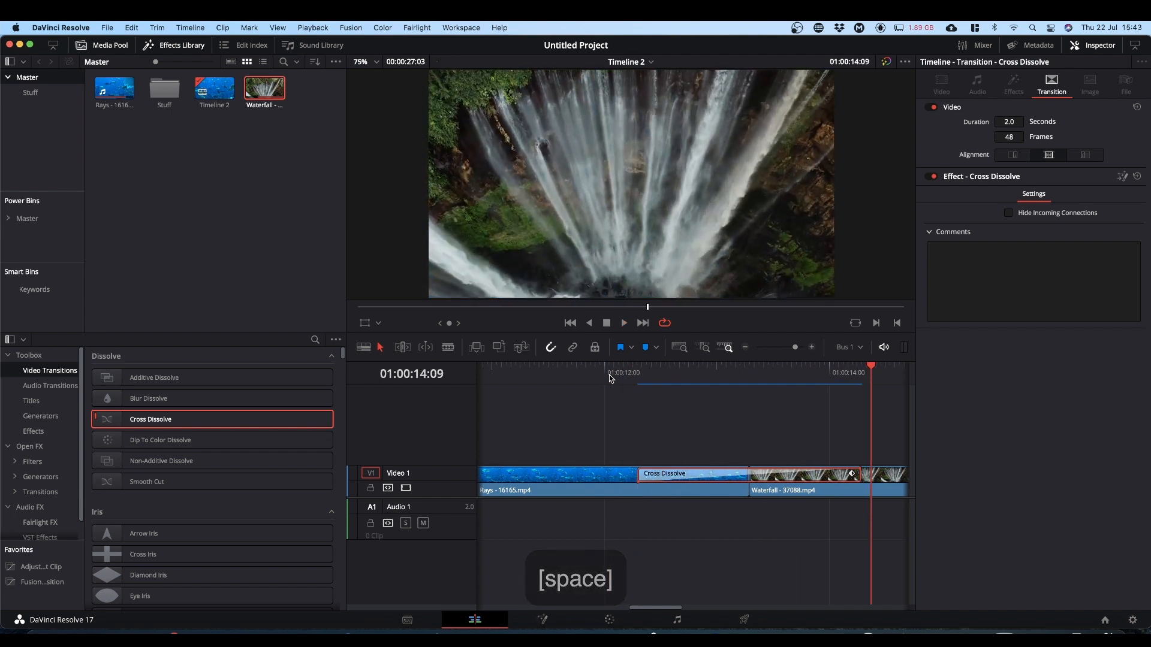
{"action": "left_click", "coordinate": [610, 375]}
{"action": "key", "text": "space"}
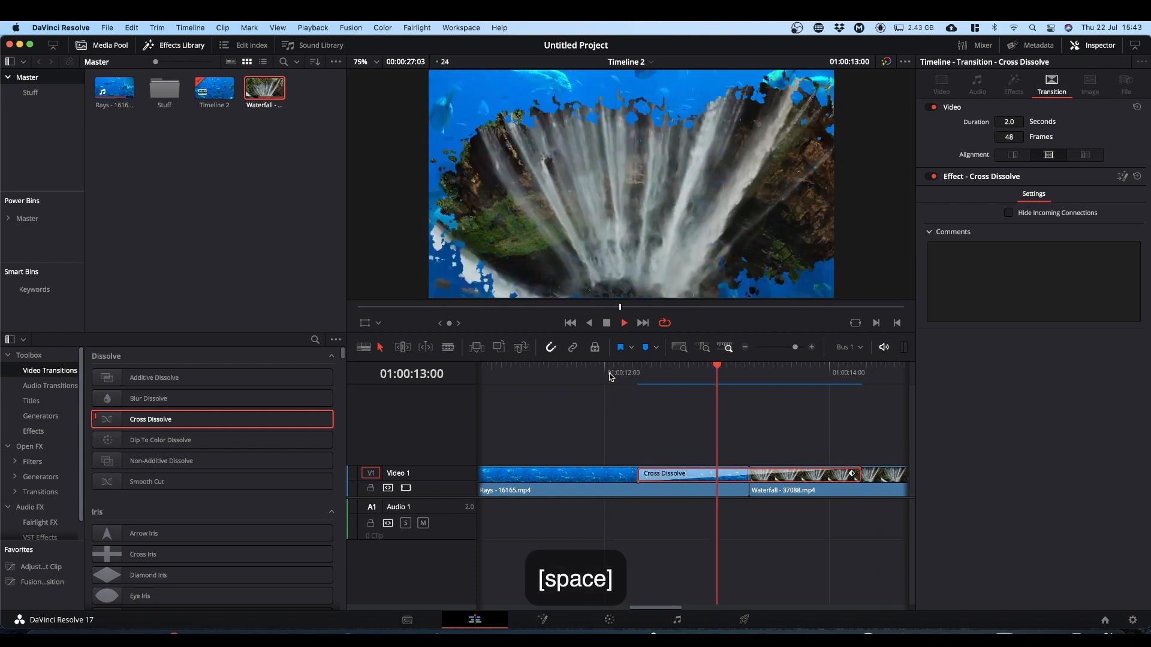
{"action": "key", "text": "space"}
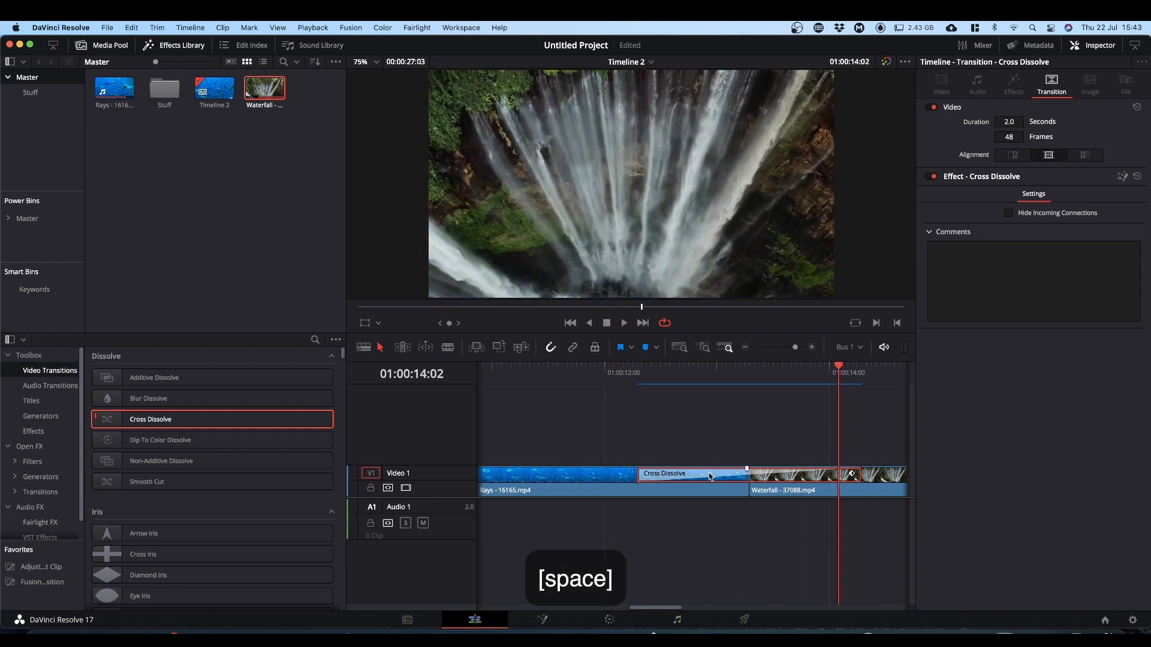
- Open the Cross Dissolve transition in the Fusion page and inspect the settings of the Displace1 and Duplicate1 nodes
{"action": "right_click", "coordinate": [713, 477]}
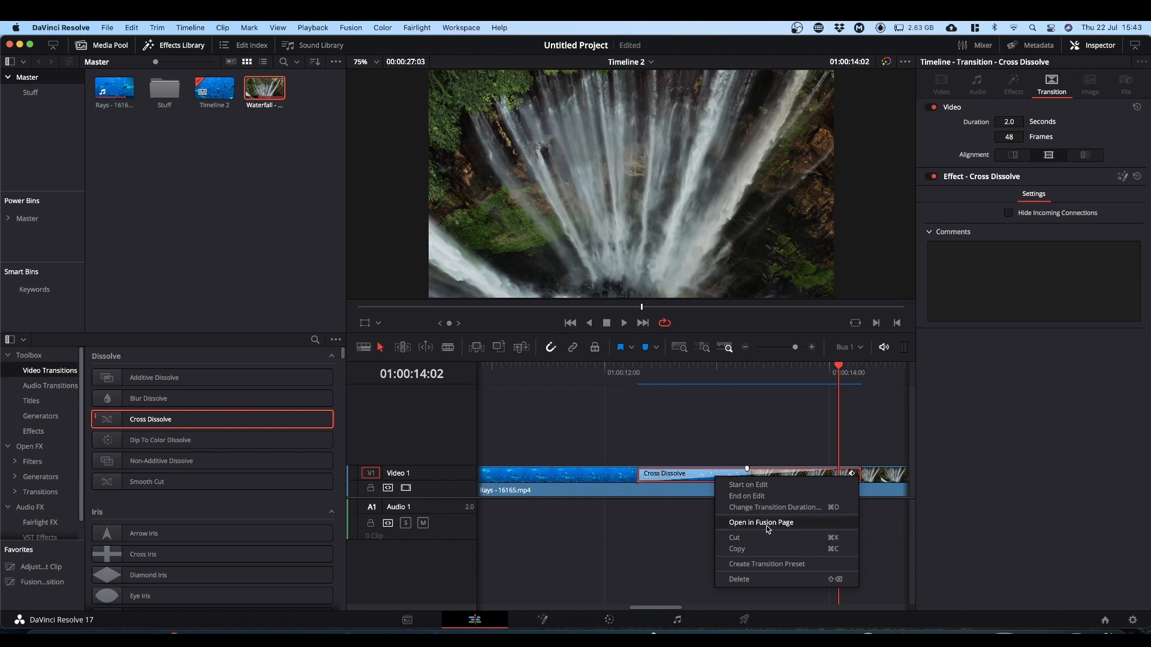
{"action": "left_click", "coordinate": [768, 527]}
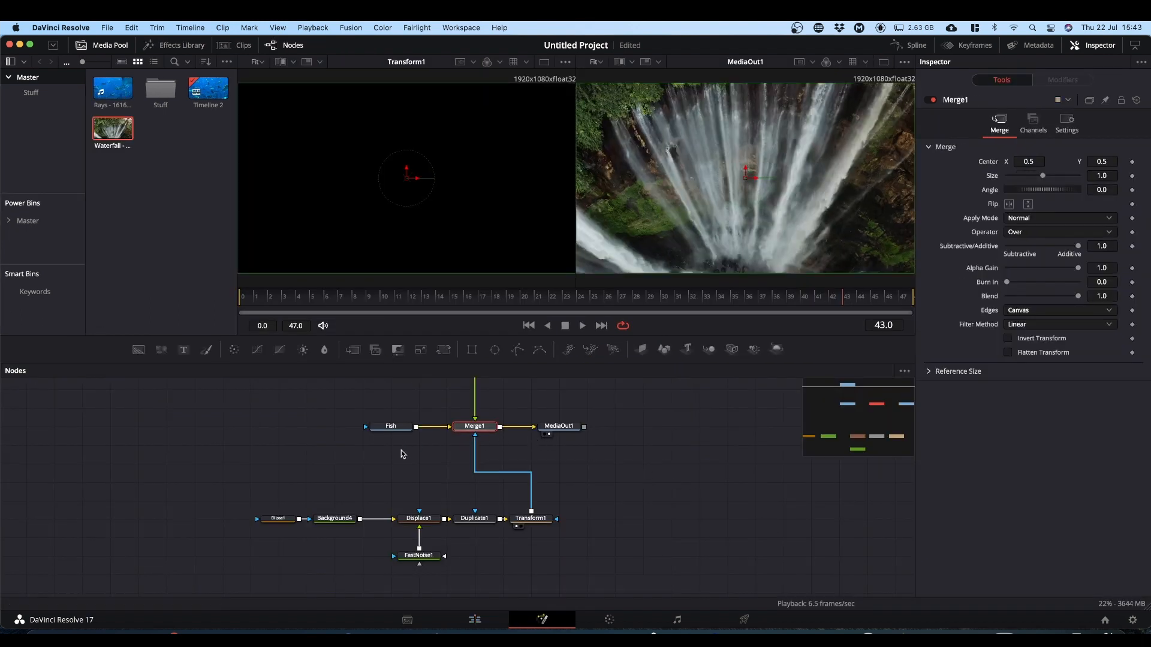
{"action": "left_click", "coordinate": [414, 520]}
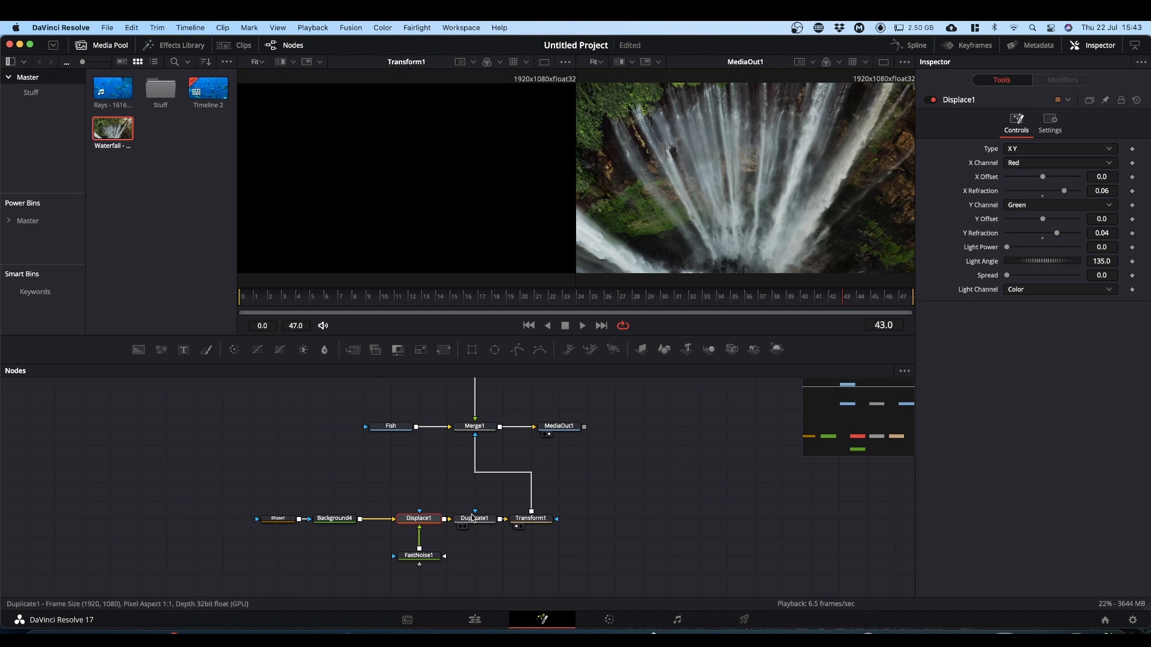
{"action": "left_click", "coordinate": [474, 519]}
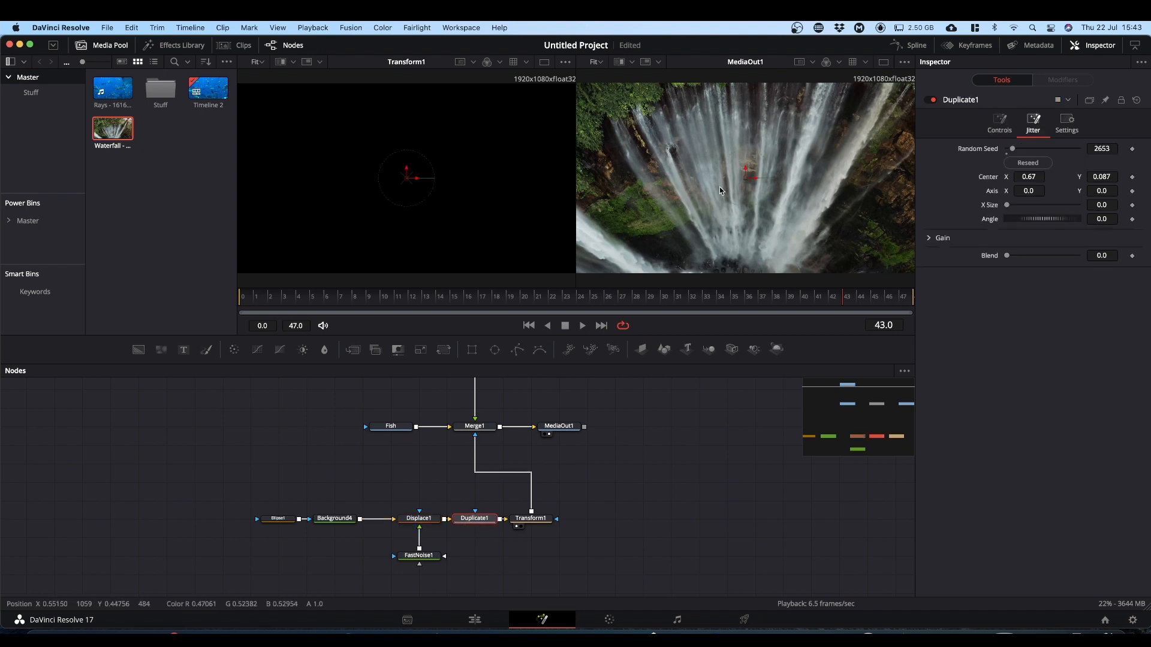
- Go to frame 8 and replace the Ellipse1 mask feeding Background4 with a new Polygon mask, keeping Ellipse1 aside
{"action": "left_click_drag", "start_coordinate": [436, 301], "coordinate": [360, 302]}
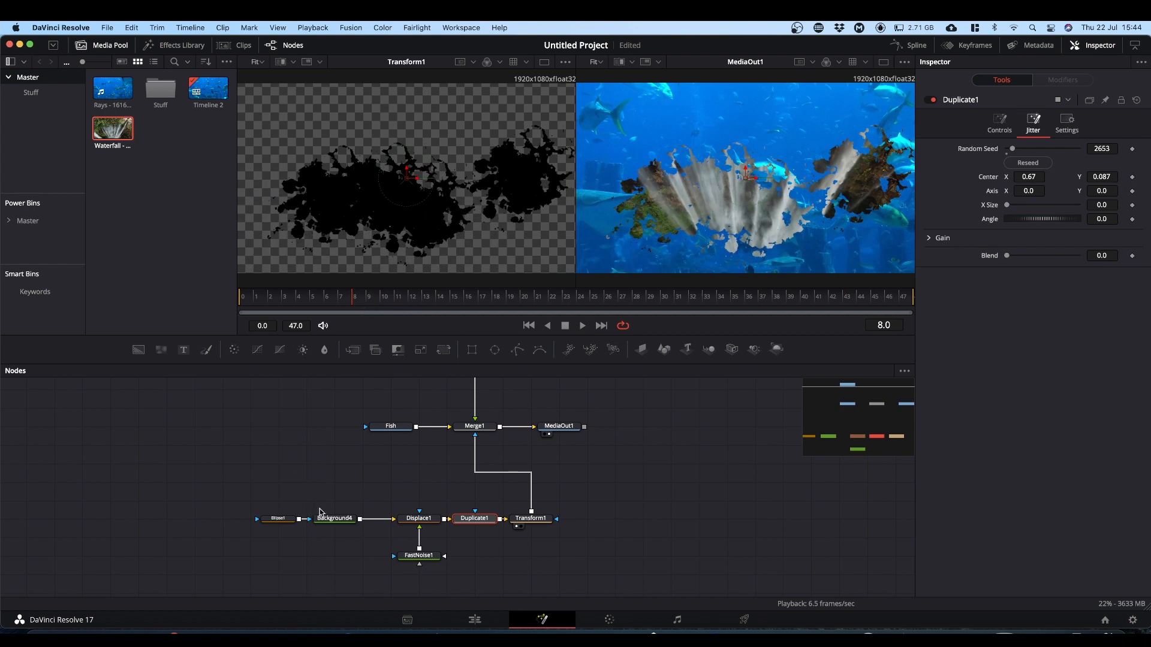
{"action": "left_click_drag", "start_coordinate": [277, 519], "coordinate": [202, 543]}
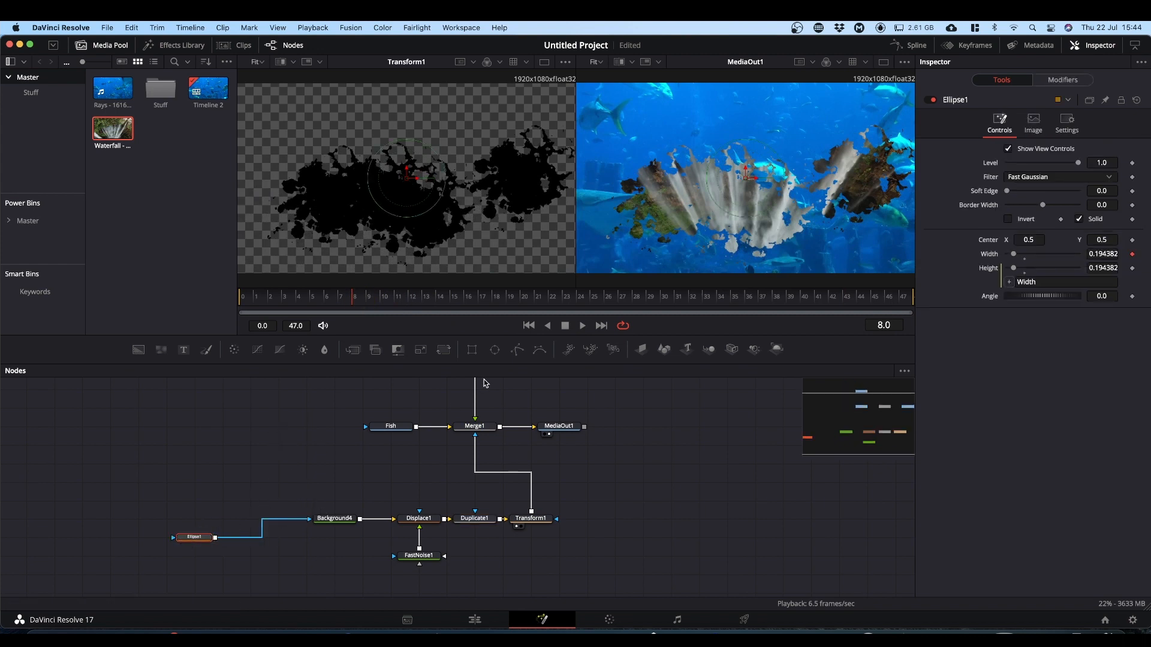
{"action": "left_click_drag", "start_coordinate": [520, 353], "coordinate": [309, 521]}
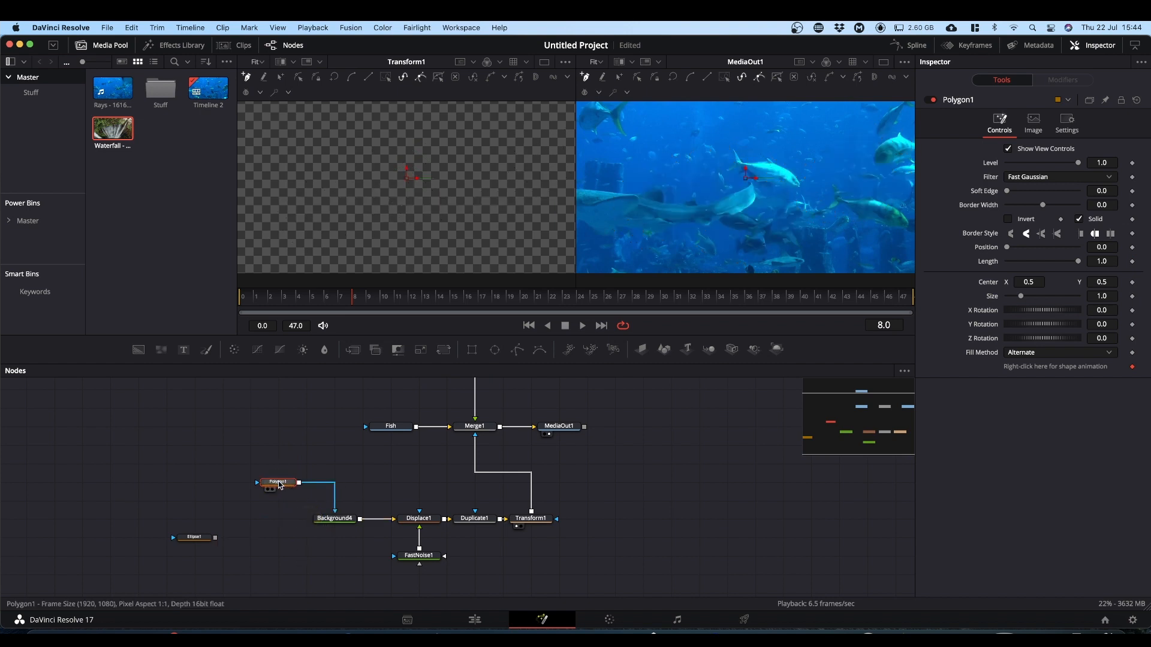
- Draw a closed irregular polygon mask around the middle of the Transform1 view and smooth all of its points
{"action": "left_click", "coordinate": [403, 151]}
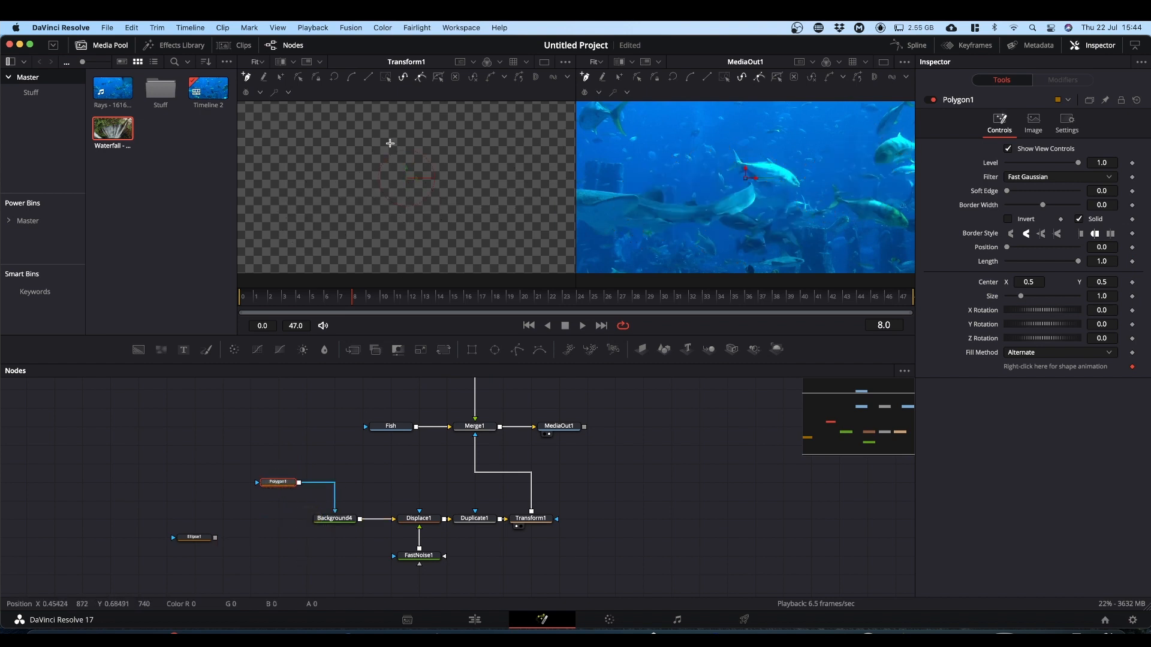
{"action": "left_click", "coordinate": [390, 143]}
{"action": "left_click", "coordinate": [363, 168]}
{"action": "left_click", "coordinate": [389, 208]}
{"action": "left_click", "coordinate": [364, 217]}
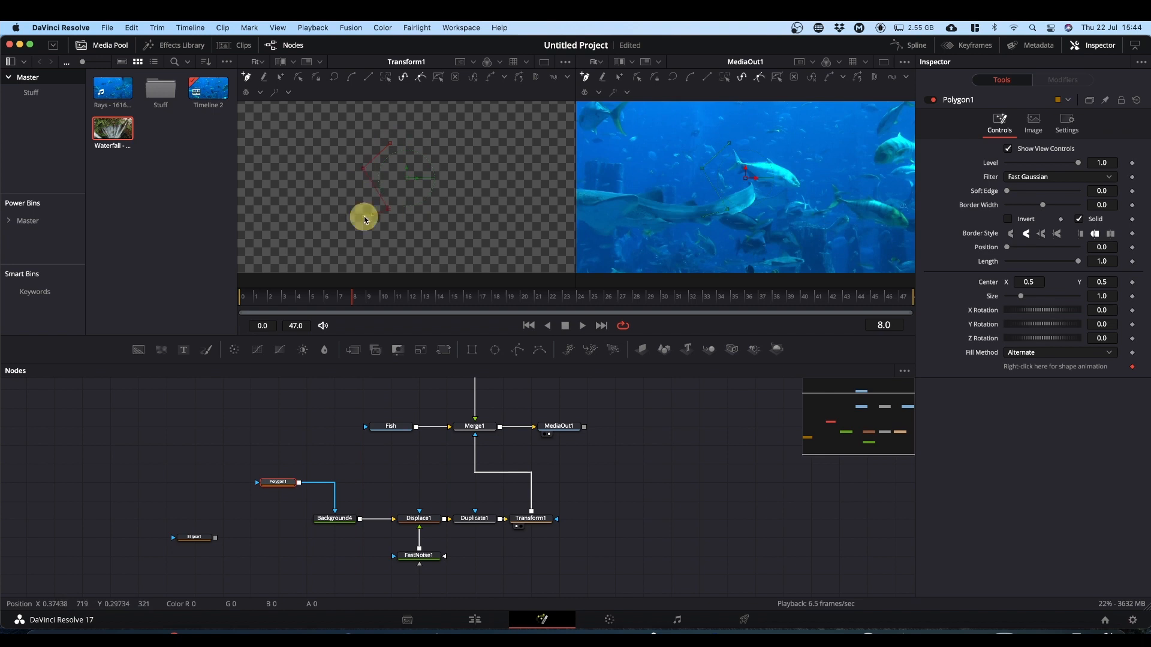
{"action": "left_click", "coordinate": [396, 256]}
{"action": "left_click", "coordinate": [456, 236]}
{"action": "left_click", "coordinate": [486, 194]}
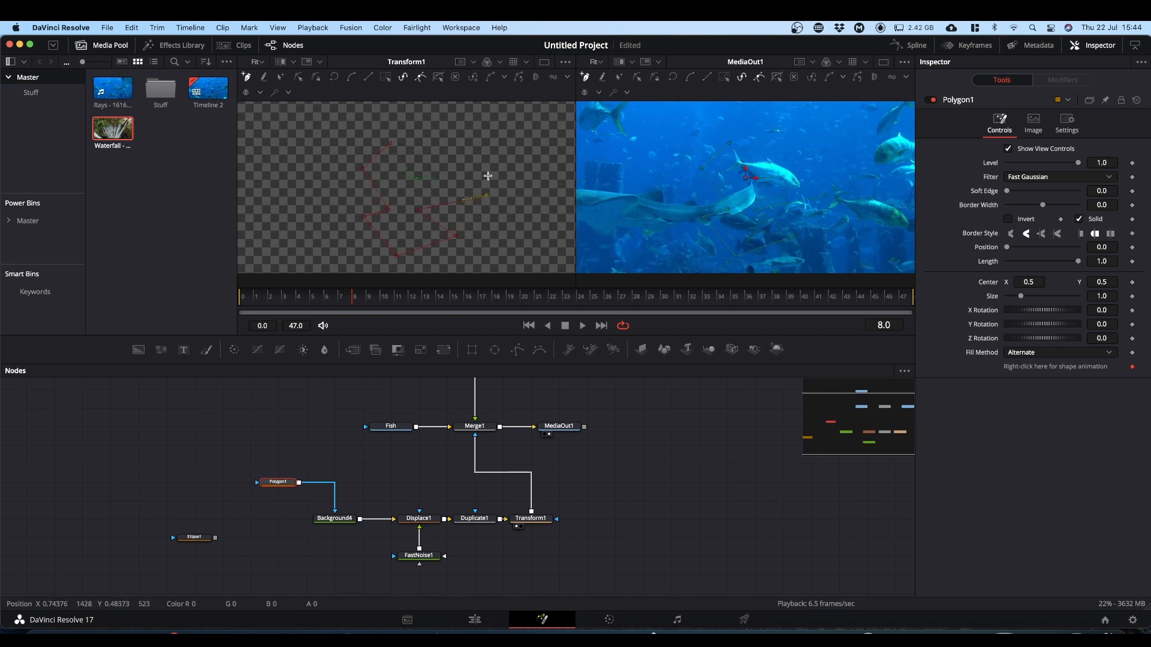
{"action": "left_click", "coordinate": [487, 171]}
{"action": "left_click", "coordinate": [454, 166]}
{"action": "left_click", "coordinate": [448, 142]}
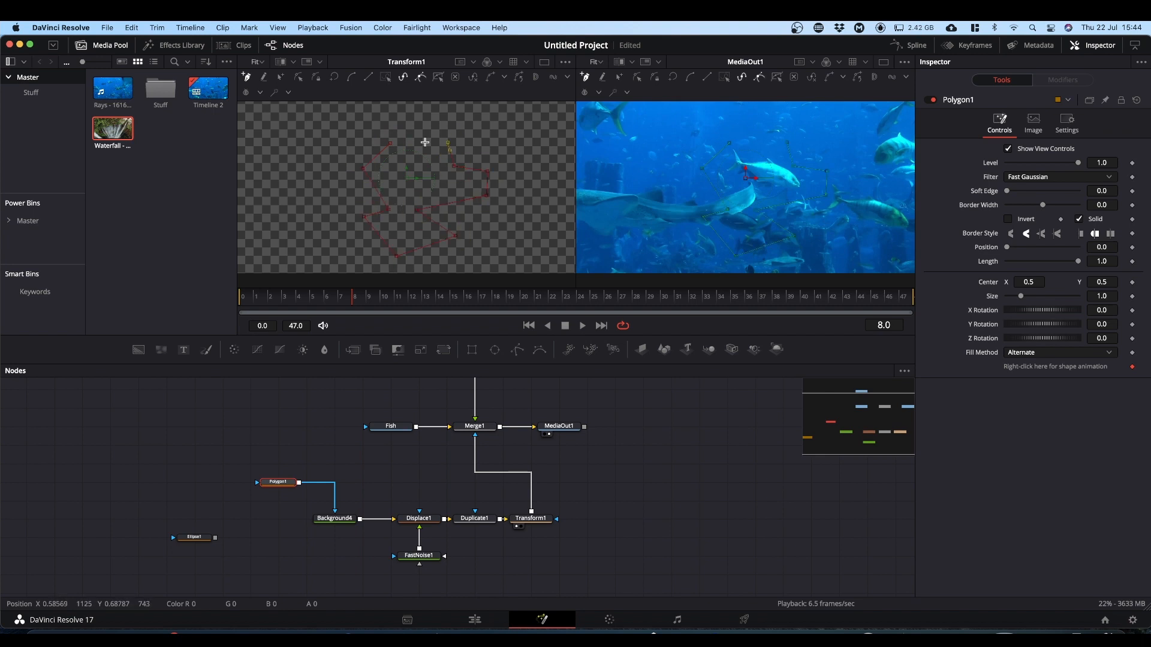
{"action": "left_click", "coordinate": [393, 144]}
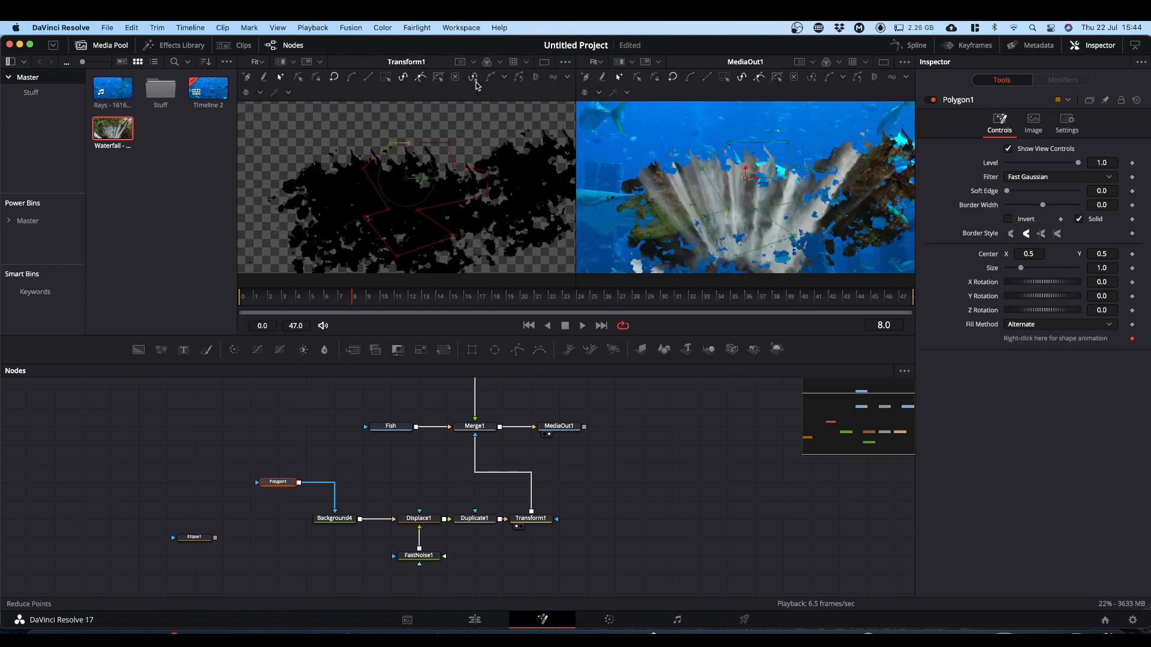
{"action": "left_click_drag", "start_coordinate": [327, 131], "coordinate": [521, 281]}
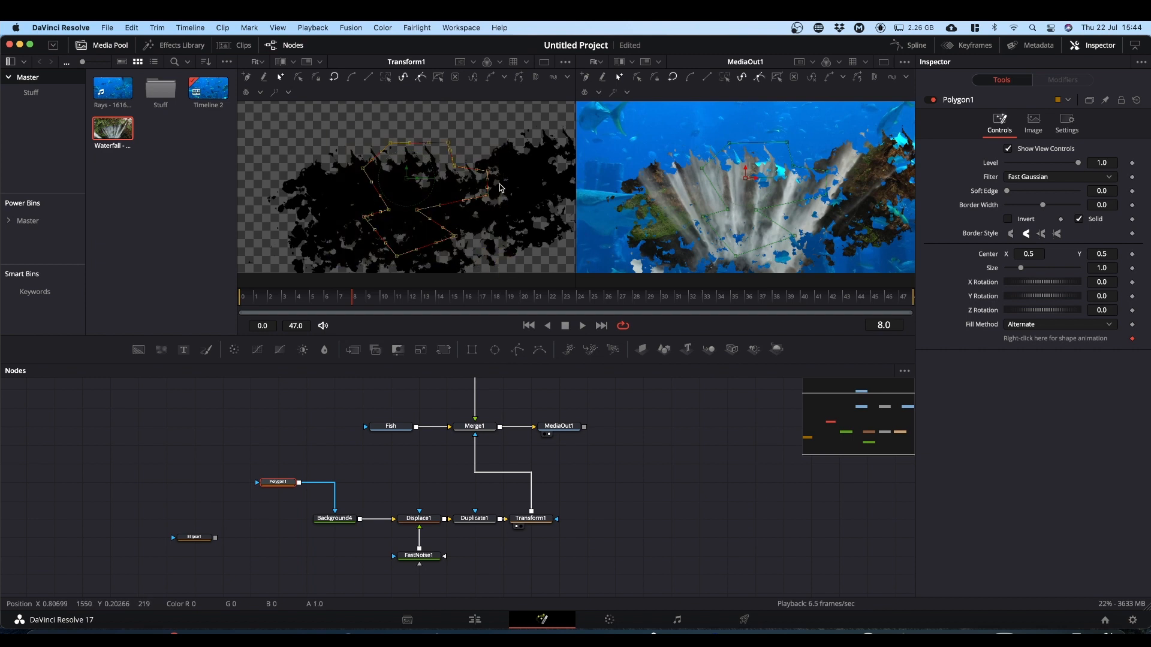
{"action": "left_click", "coordinate": [352, 78]}
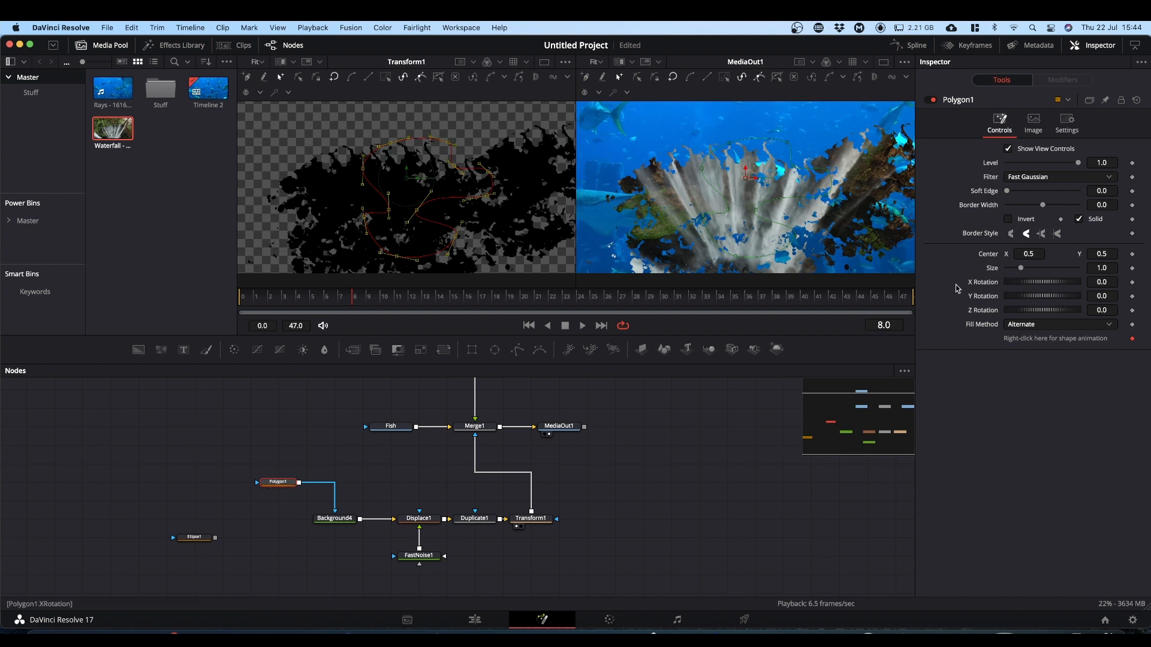
- Modify Polygon1's Size with Anim Curves and, checking at frame 47, set the curve's Scale to 4.594
{"action": "right_click", "coordinate": [995, 272]}
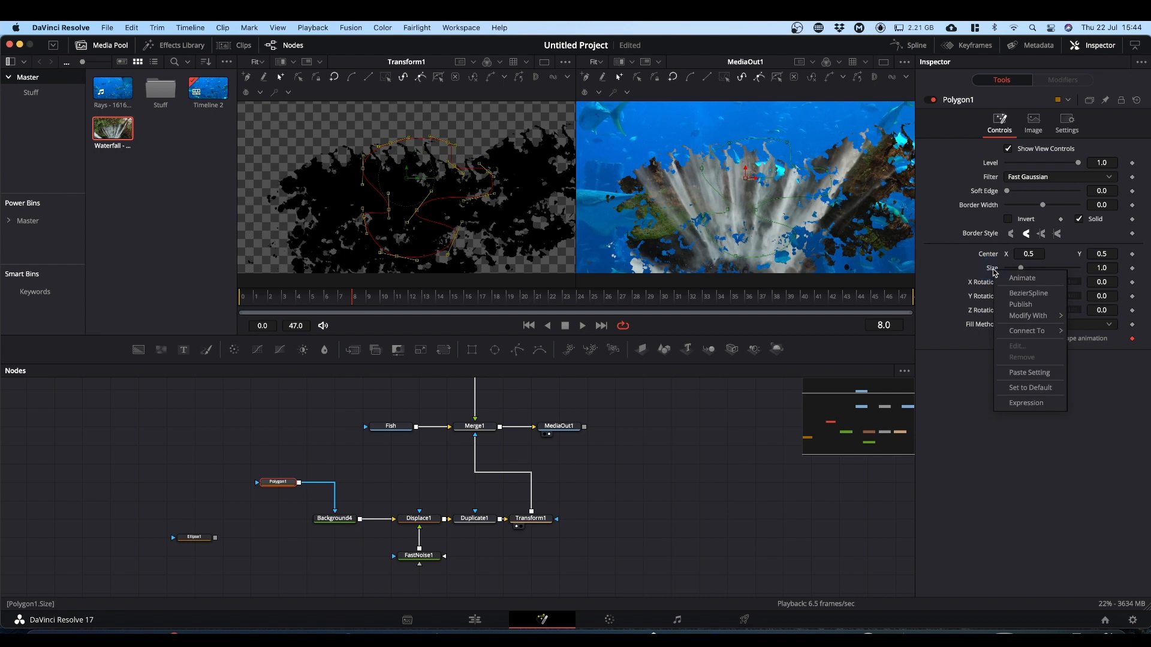
{"action": "mouse_move", "coordinate": [1012, 314]}
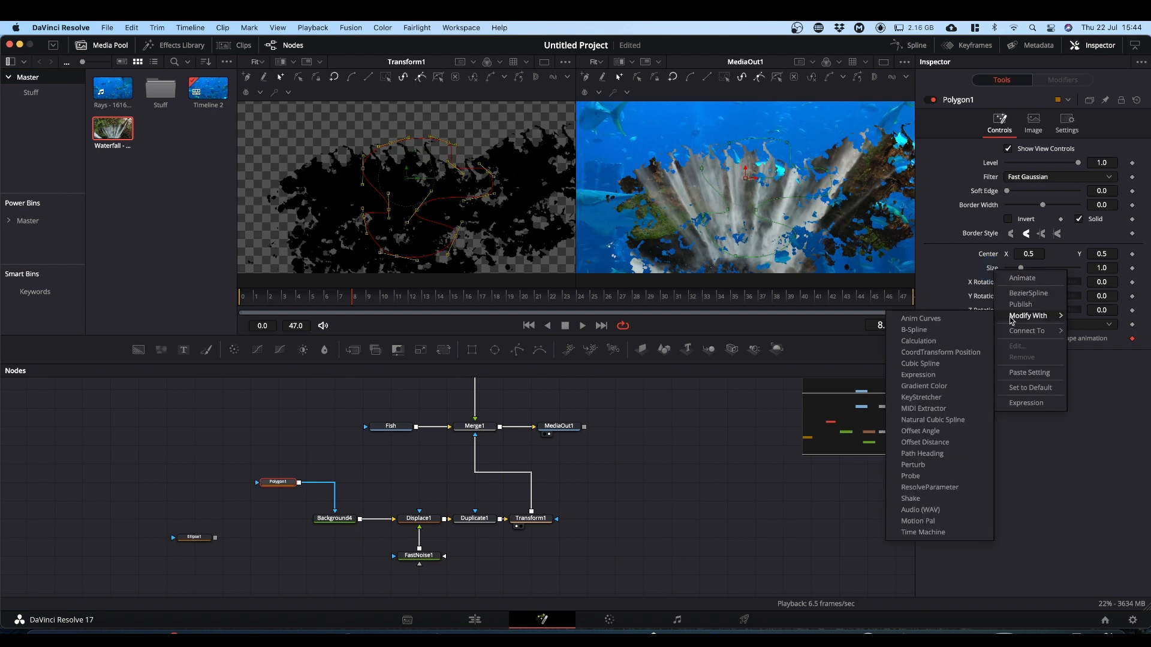
{"action": "left_click", "coordinate": [921, 318]}
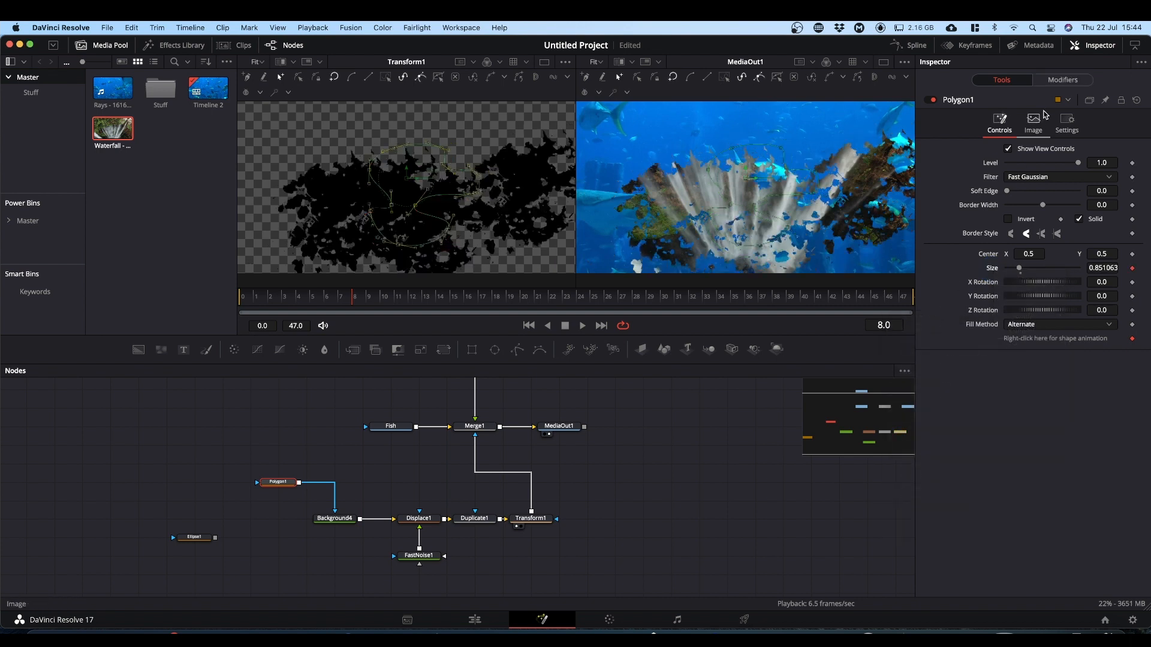
{"action": "left_click", "coordinate": [1065, 82]}
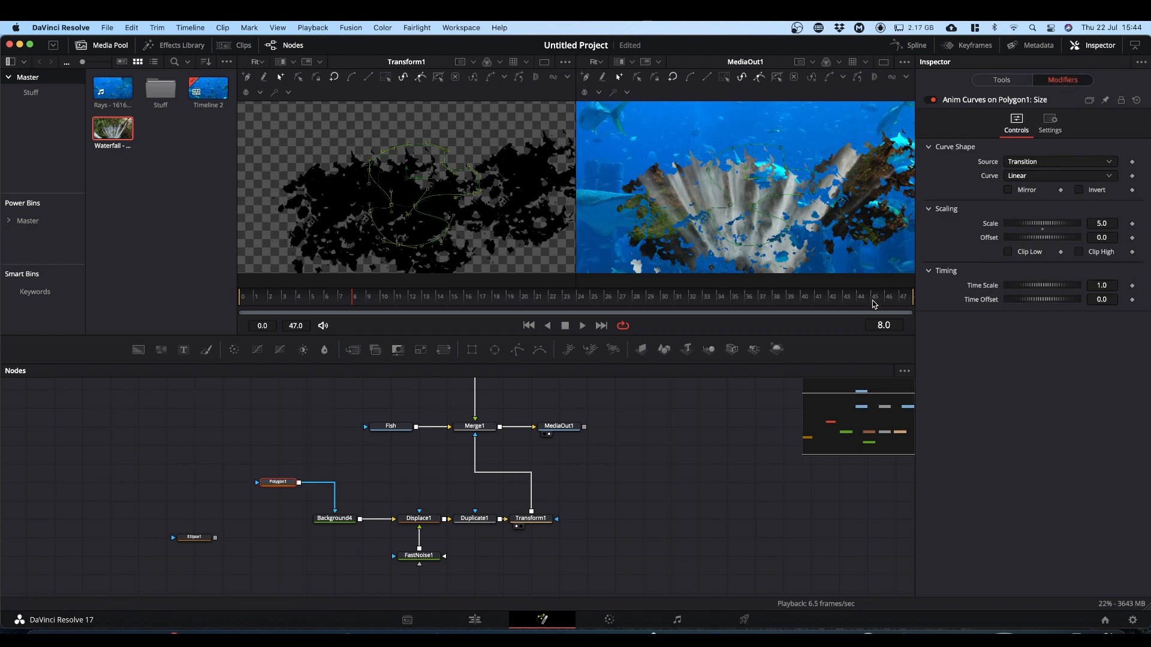
{"action": "left_click_drag", "start_coordinate": [872, 300], "coordinate": [937, 306]}
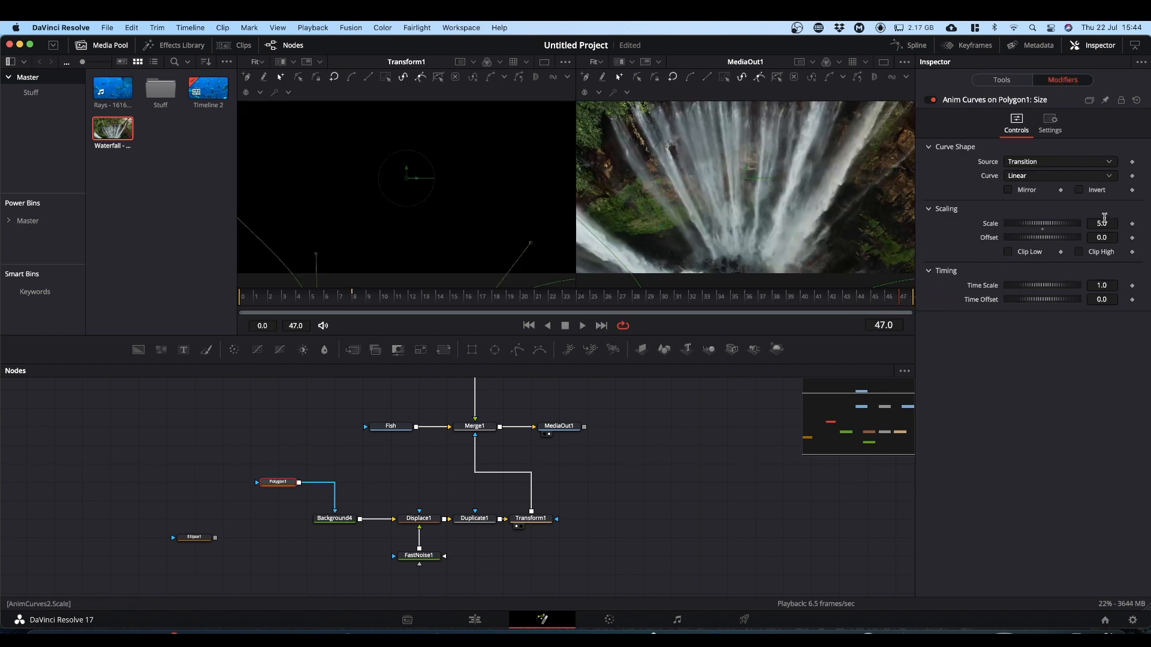
{"action": "mouse_move", "coordinate": [1052, 227]}
{"action": "left_mouse_down"}
{"action": "mouse_move", "coordinate": [1028, 224]}
{"action": "mouse_move", "coordinate": [1057, 225]}
{"action": "left_mouse_up"}
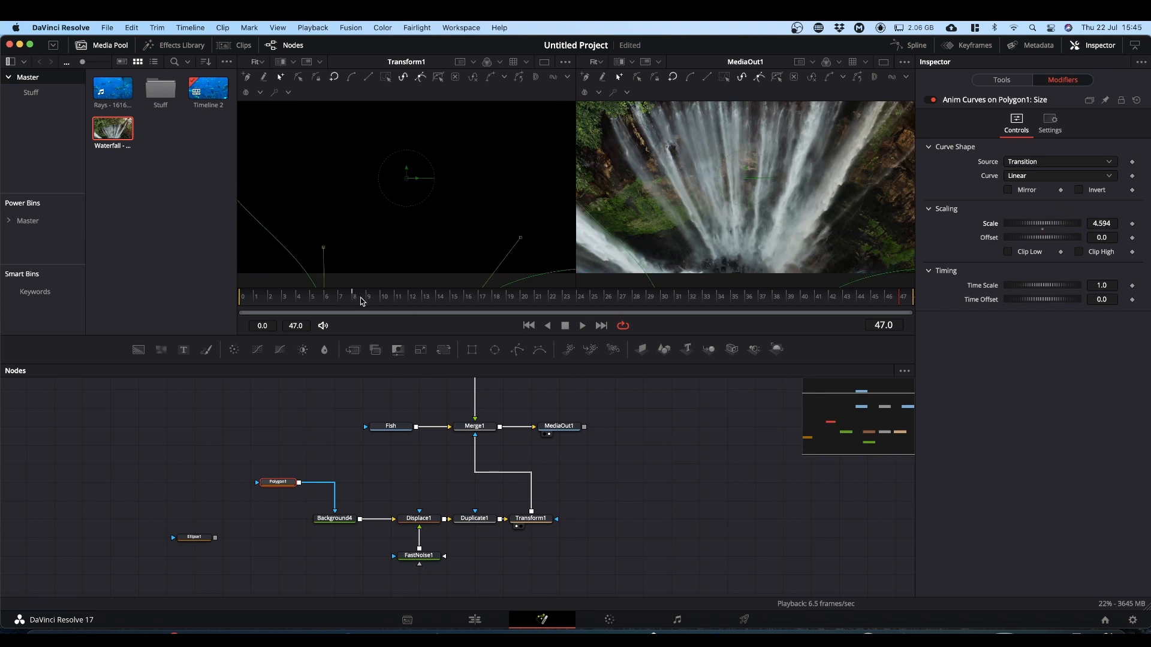
- Play the polygon-based reveal from frame 0, then scrub back to frame 11 to examine the mask shape
{"action": "left_click_drag", "start_coordinate": [362, 298], "coordinate": [160, 313]}
{"action": "key", "text": "space"}
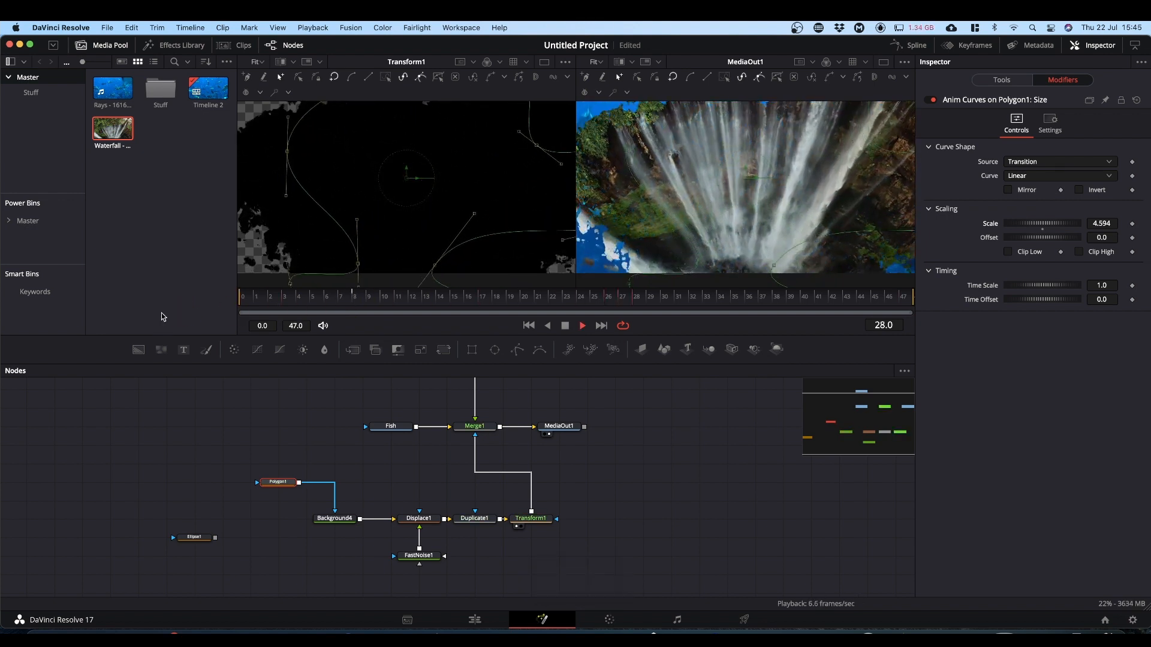
{"action": "key", "text": "space"}
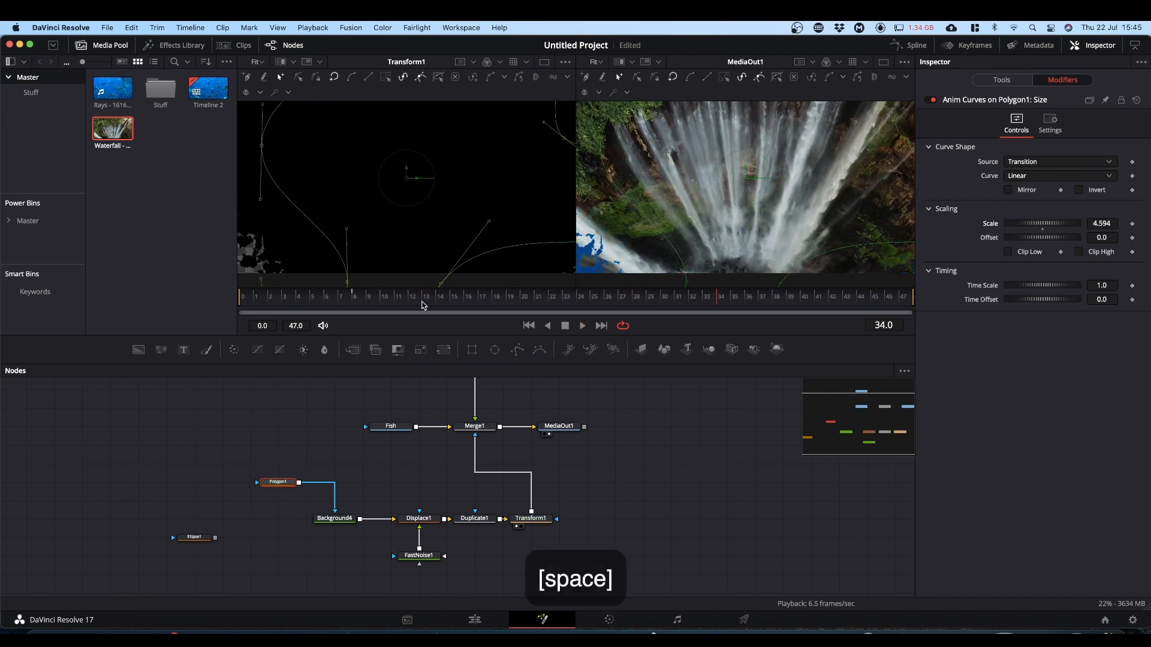
{"action": "left_click_drag", "start_coordinate": [423, 305], "coordinate": [404, 301]}
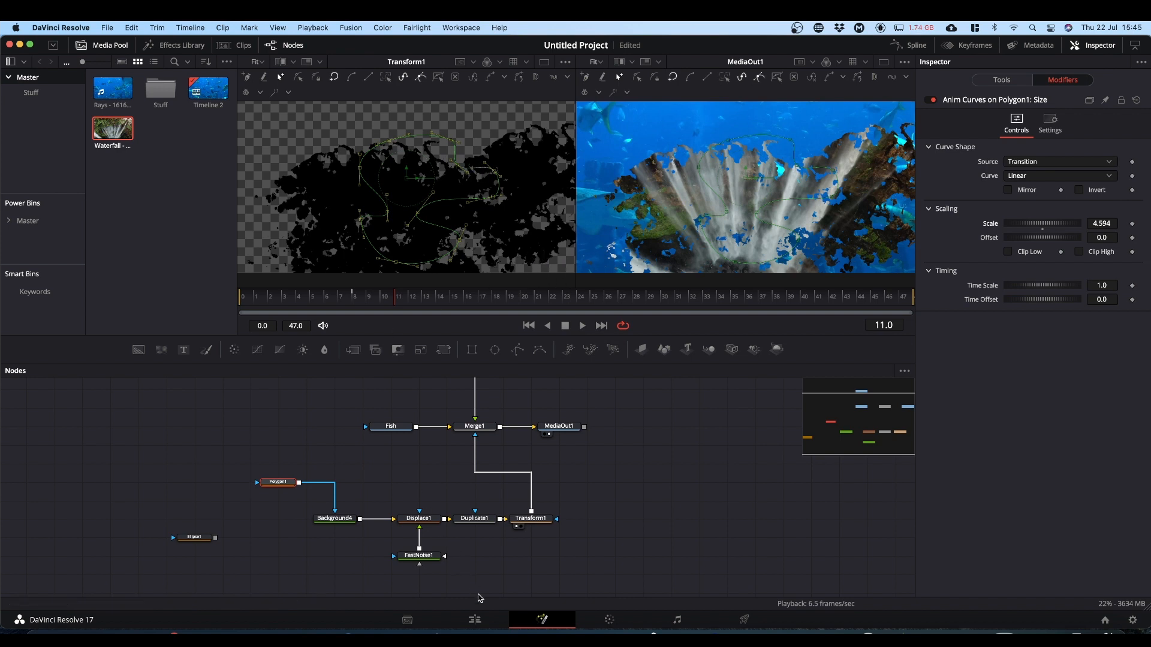
- Return to the Edit page and save the Cross Dissolve transition as a transition preset named "Ink Blot"
{"action": "left_click", "coordinate": [474, 621]}
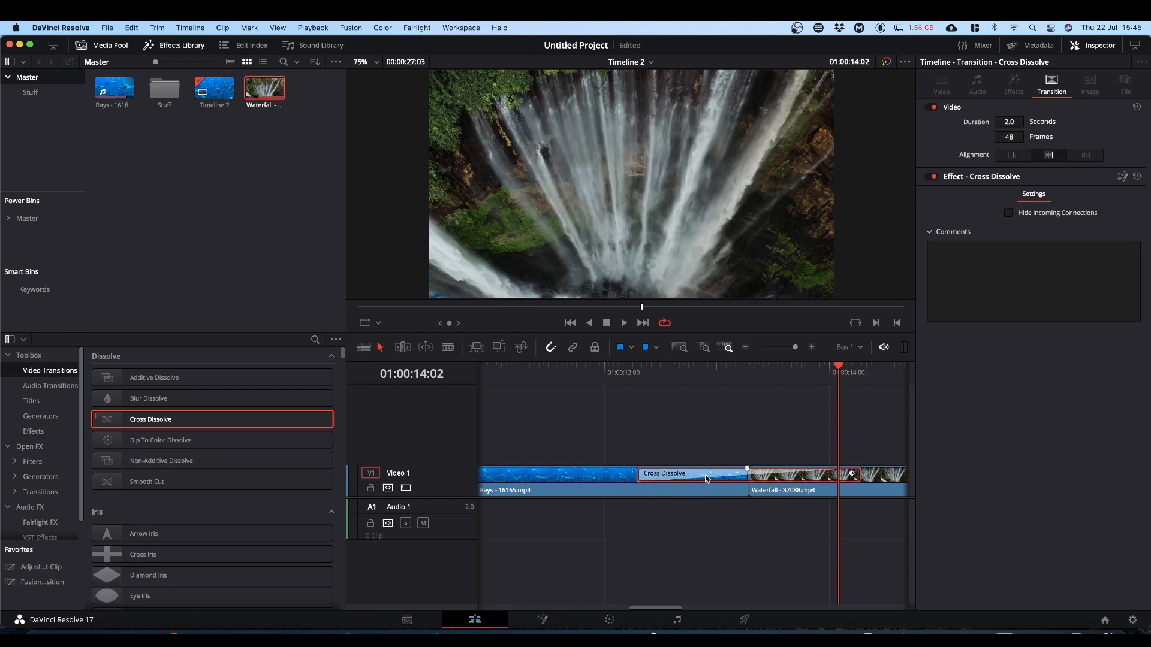
{"action": "right_click", "coordinate": [708, 479]}
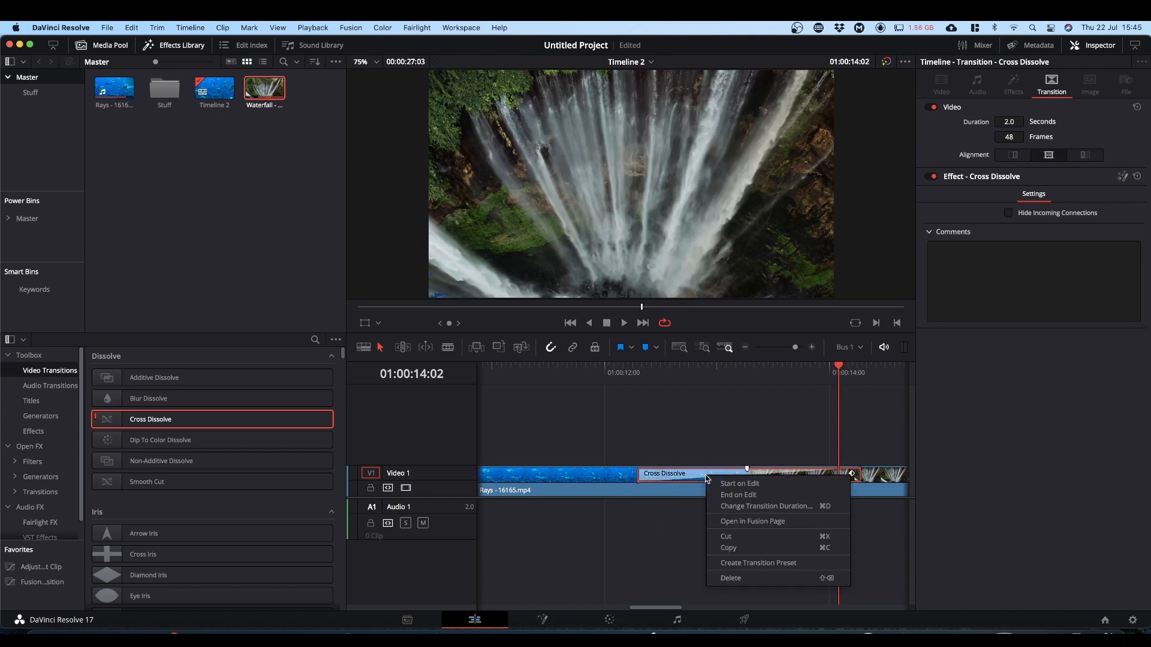
{"action": "left_click", "coordinate": [750, 563]}
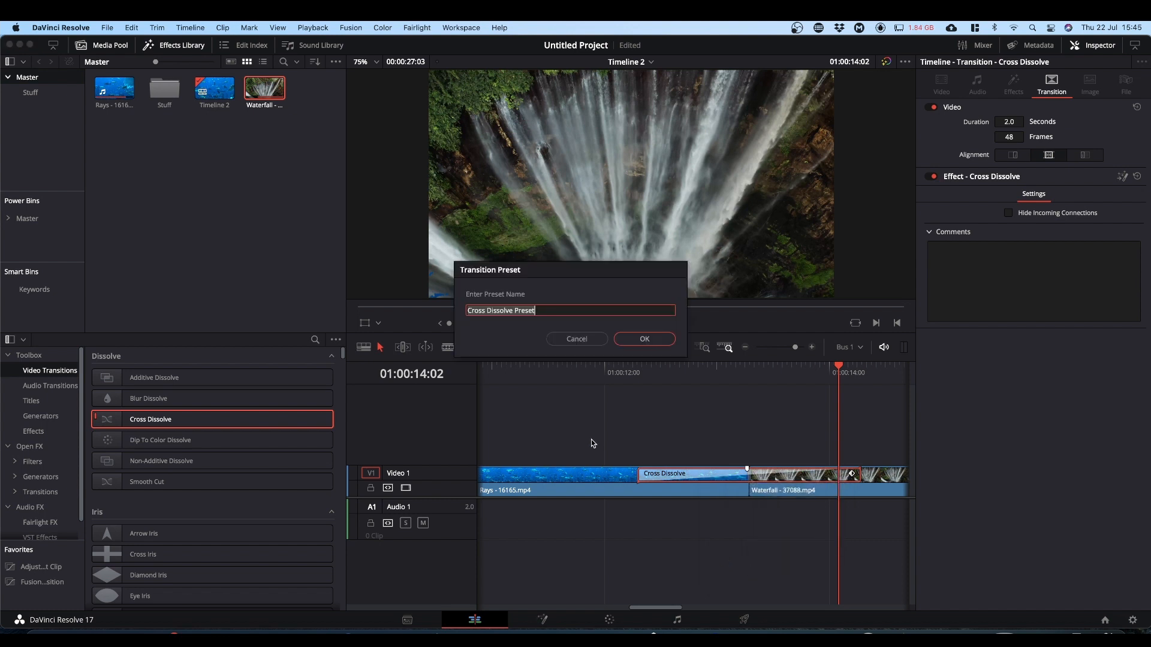
{"action": "type", "text": "Ink B"}
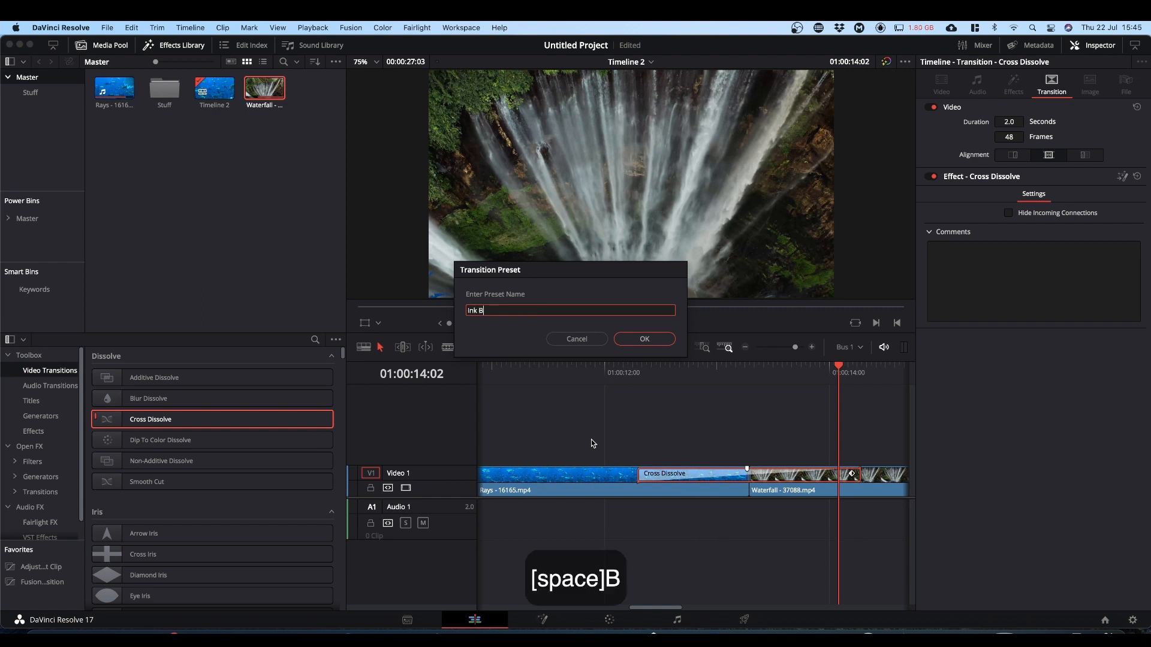
{"action": "type", "text": "lot"}
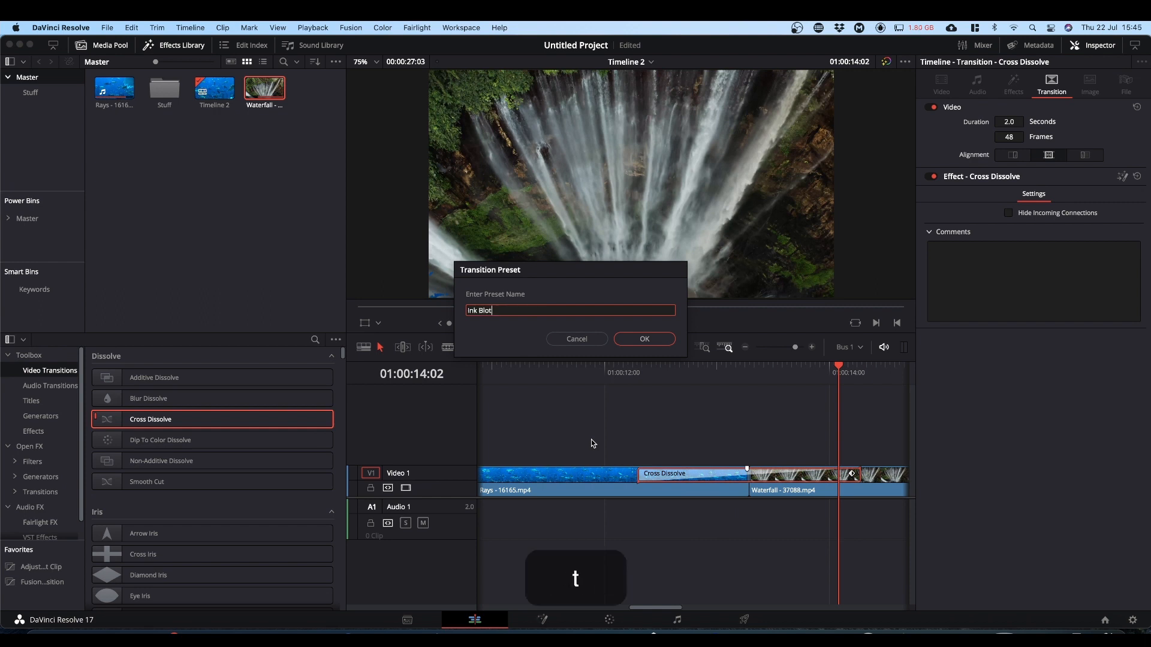
{"action": "key", "text": "Return"}
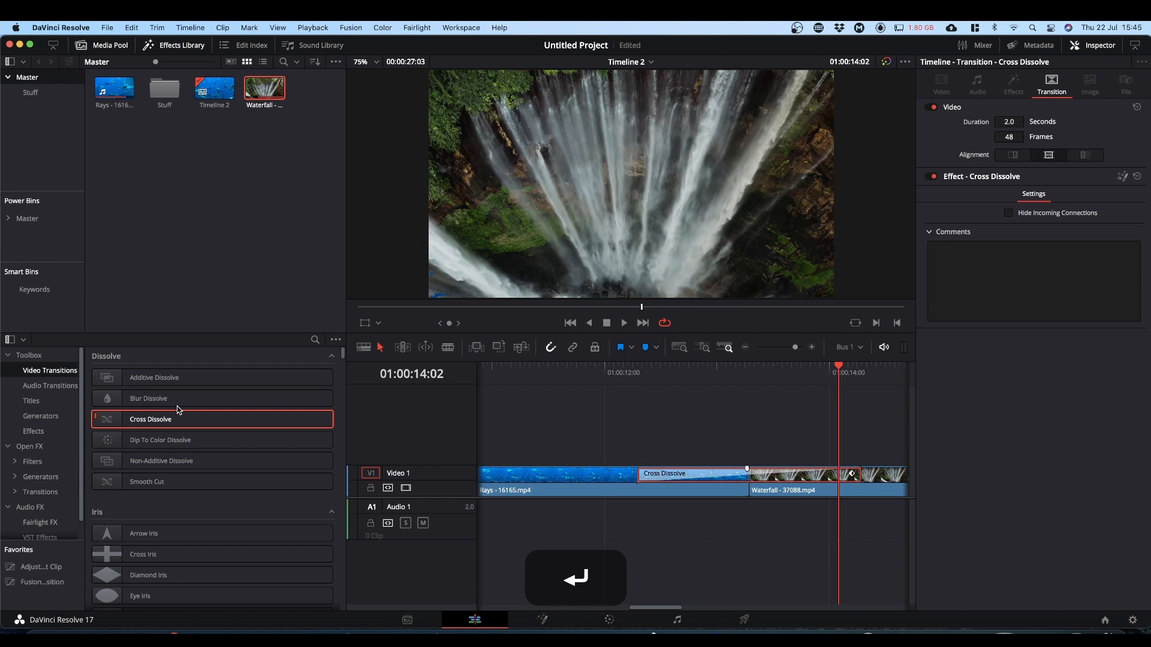
- Locate the Ink Blot preset among the video transitions in the Effects Library
{"action": "scroll", "coordinate": [143, 527], "scroll_direction": "down", "scroll_amount": 4}
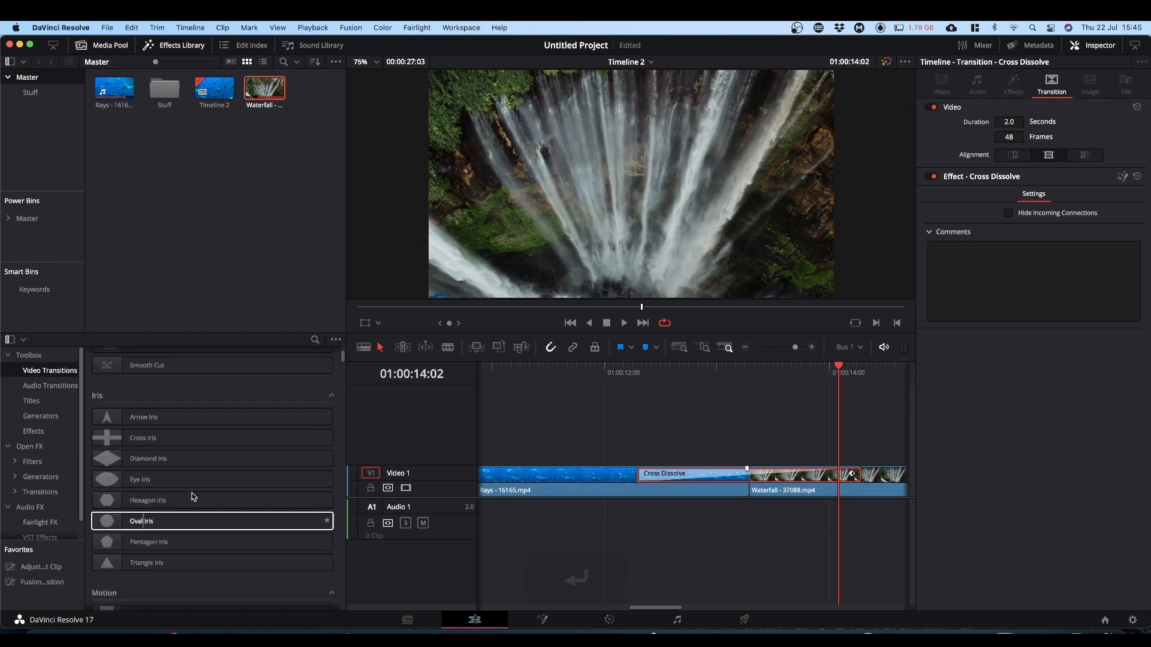
{"action": "scroll", "coordinate": [208, 501], "scroll_direction": "down", "scroll_amount": 14}
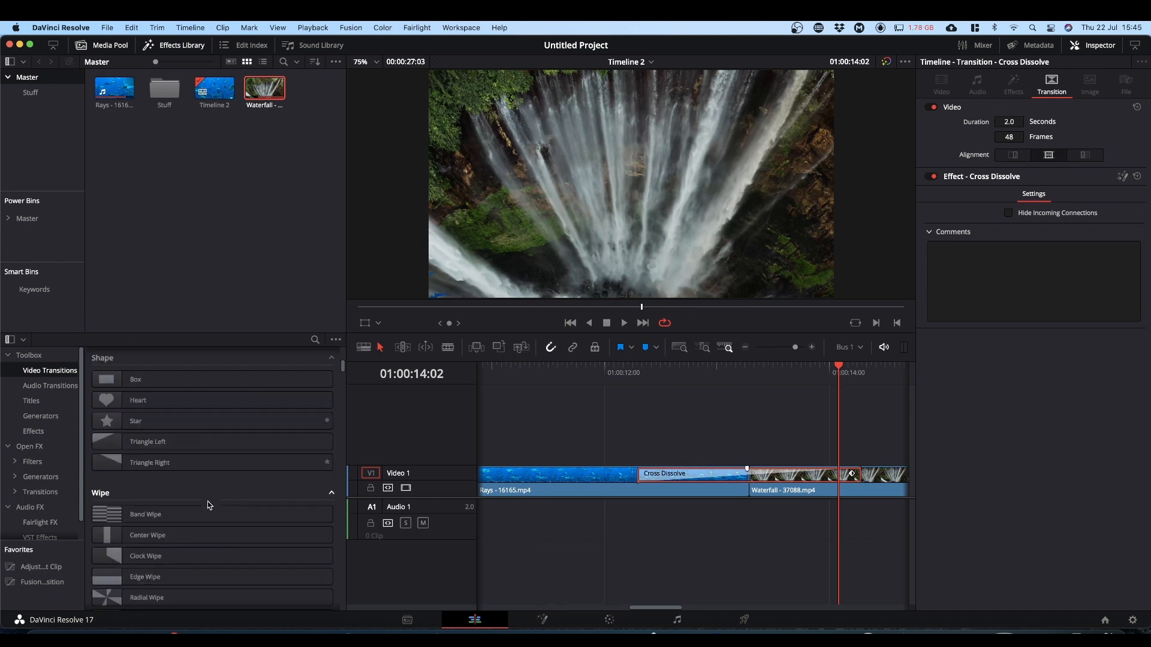
{"action": "scroll", "coordinate": [207, 501], "scroll_direction": "down", "scroll_amount": 10}
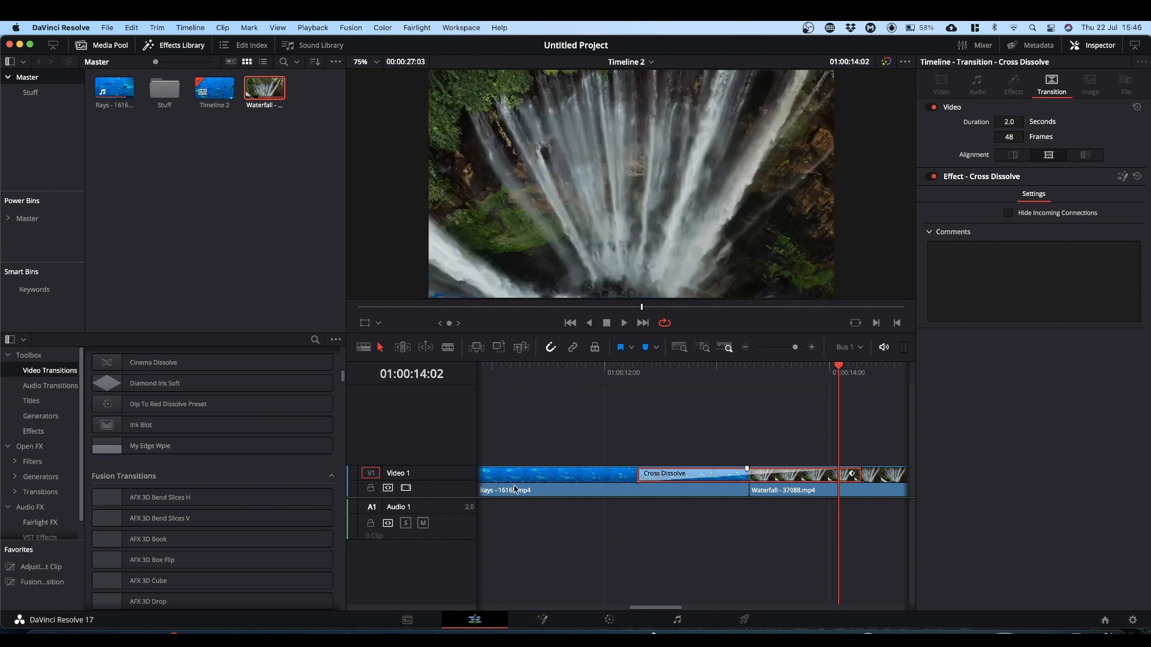
- Delete the existing transition between the Rays and Waterfall clips and apply the Ink Blot preset at that cut
{"action": "left_click", "coordinate": [715, 480]}
{"action": "key", "text": "BackSpace"}
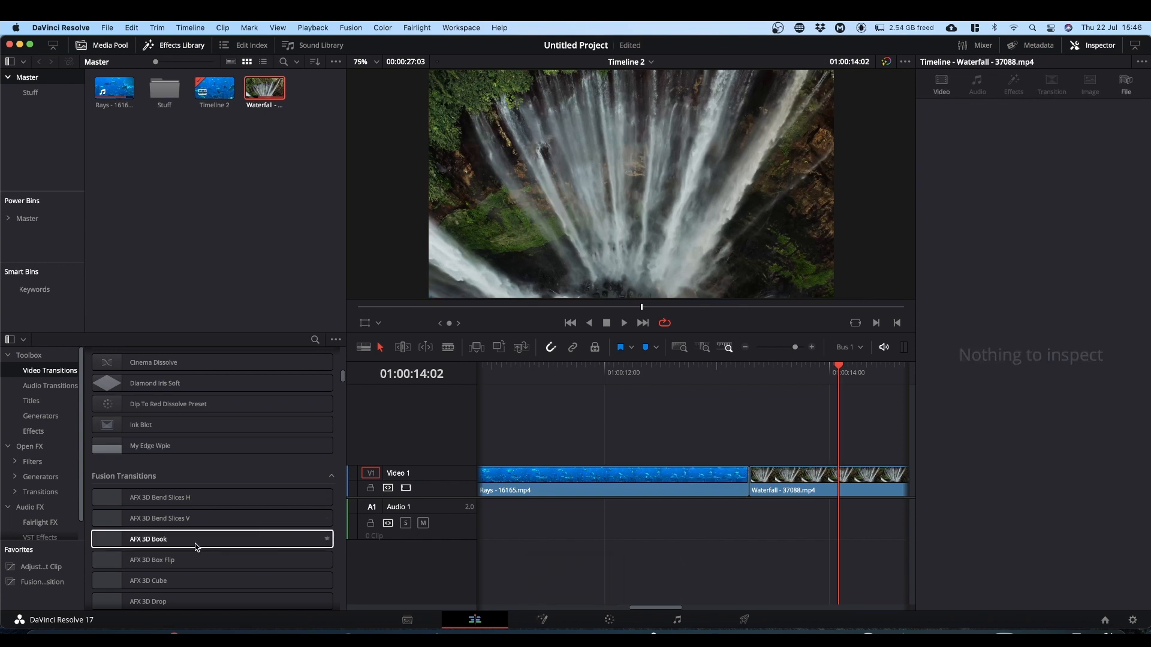
{"action": "mouse_move", "coordinate": [205, 419]}
{"action": "left_mouse_down"}
{"action": "mouse_move", "coordinate": [624, 437]}
{"action": "mouse_move", "coordinate": [720, 488]}
{"action": "mouse_move", "coordinate": [746, 480]}
{"action": "left_mouse_up"}
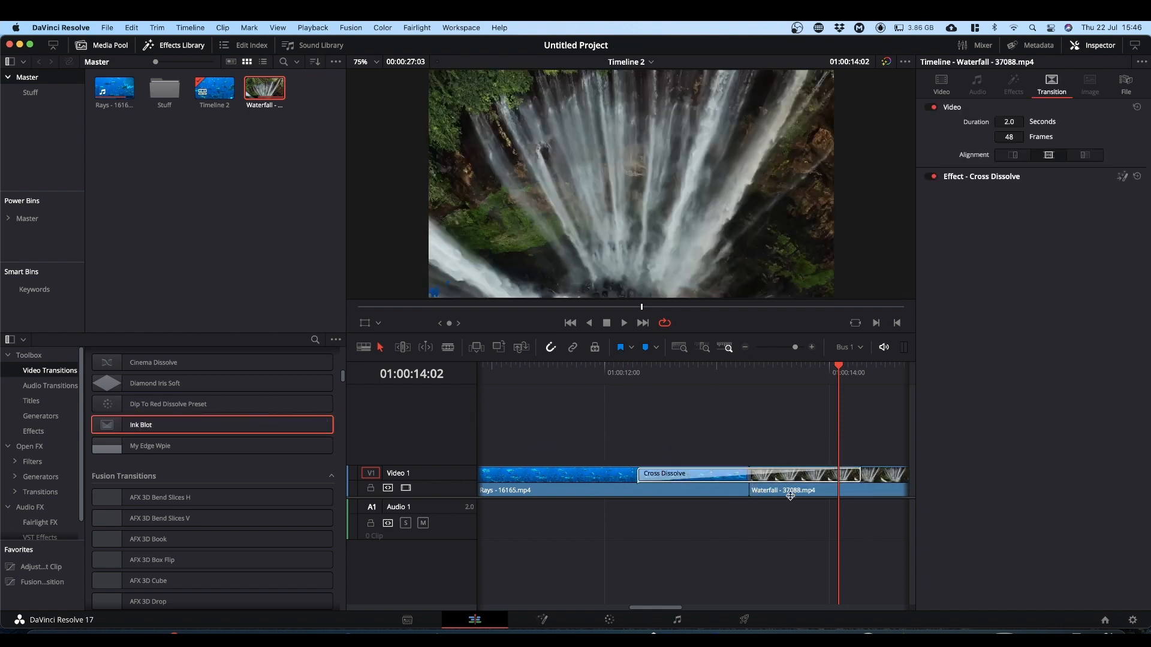
- Open the applied Ink Blot transition in Fusion to examine its node tree, and return to the Edit page
{"action": "right_click", "coordinate": [790, 479]}
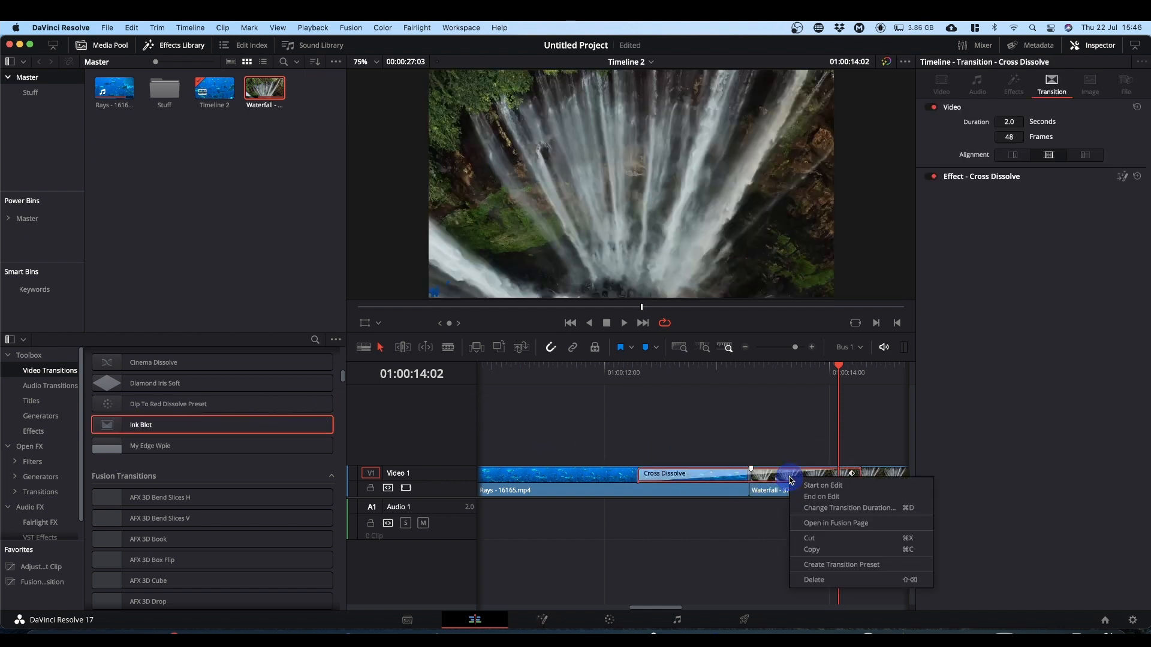
{"action": "left_click", "coordinate": [819, 525]}
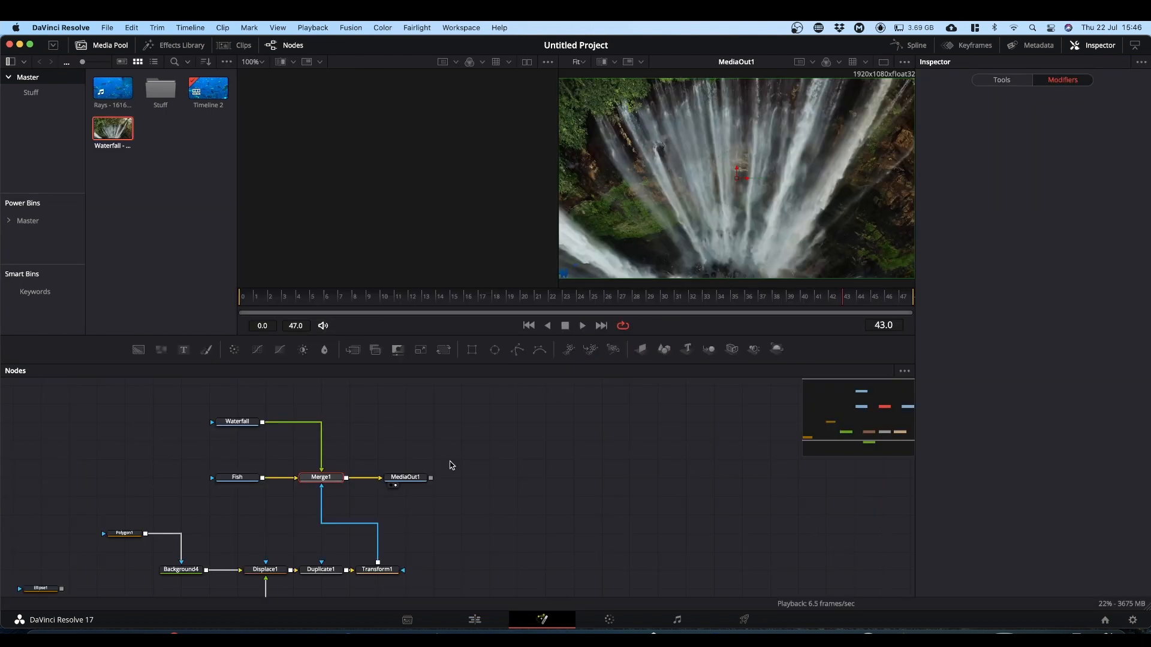
{"action": "scroll", "coordinate": [465, 514], "scroll_direction": "down", "scroll_amount": 4}
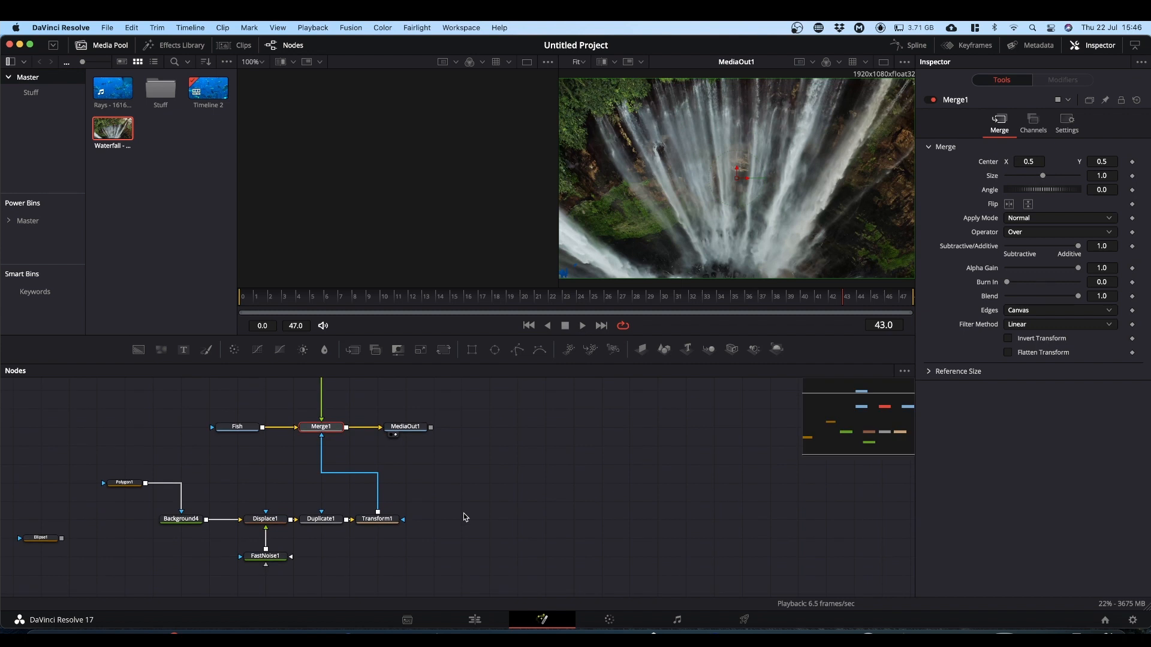
{"action": "left_click", "coordinate": [475, 620]}
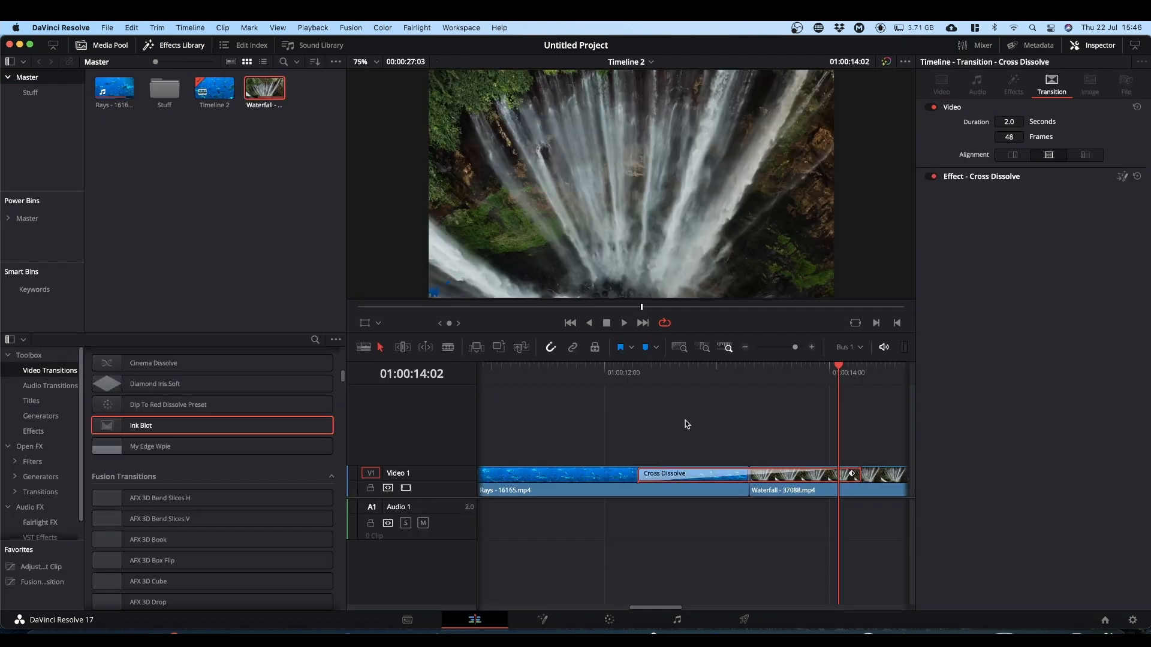
- Play the Ink Blot transition on the timeline repeatedly from about 01:00:12:00, just before it begins, to review the reveal
{"action": "left_click", "coordinate": [603, 373]}
{"action": "key", "text": "space"}
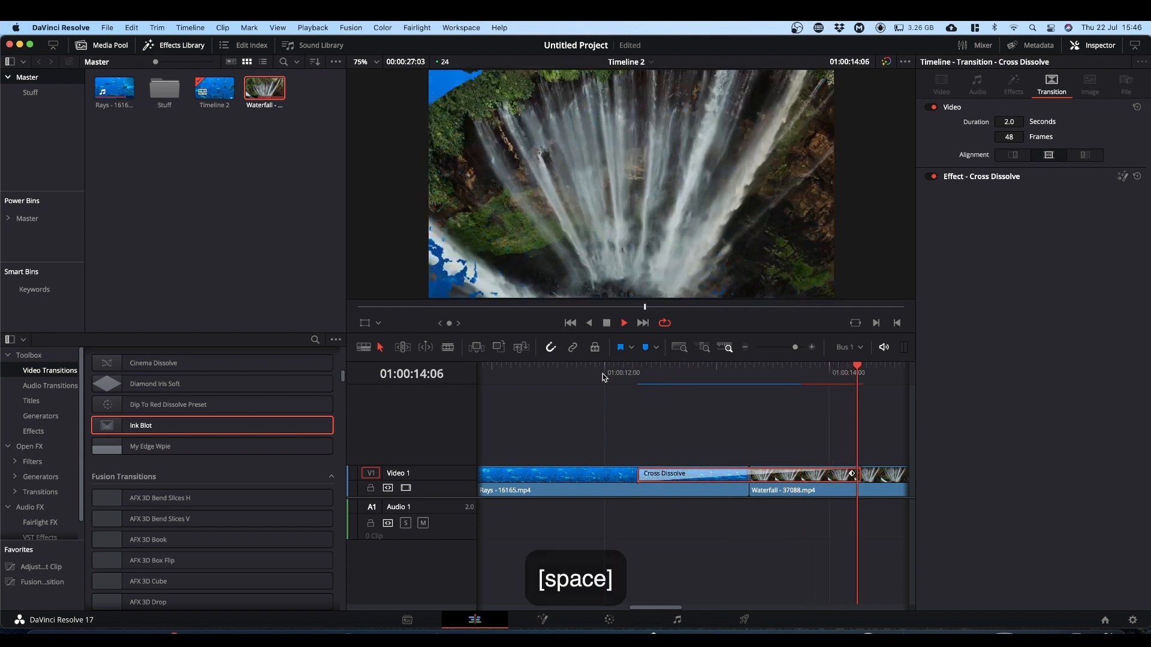
{"action": "key", "text": "space"}
{"action": "left_click", "coordinate": [603, 373]}
{"action": "key", "text": "space"}
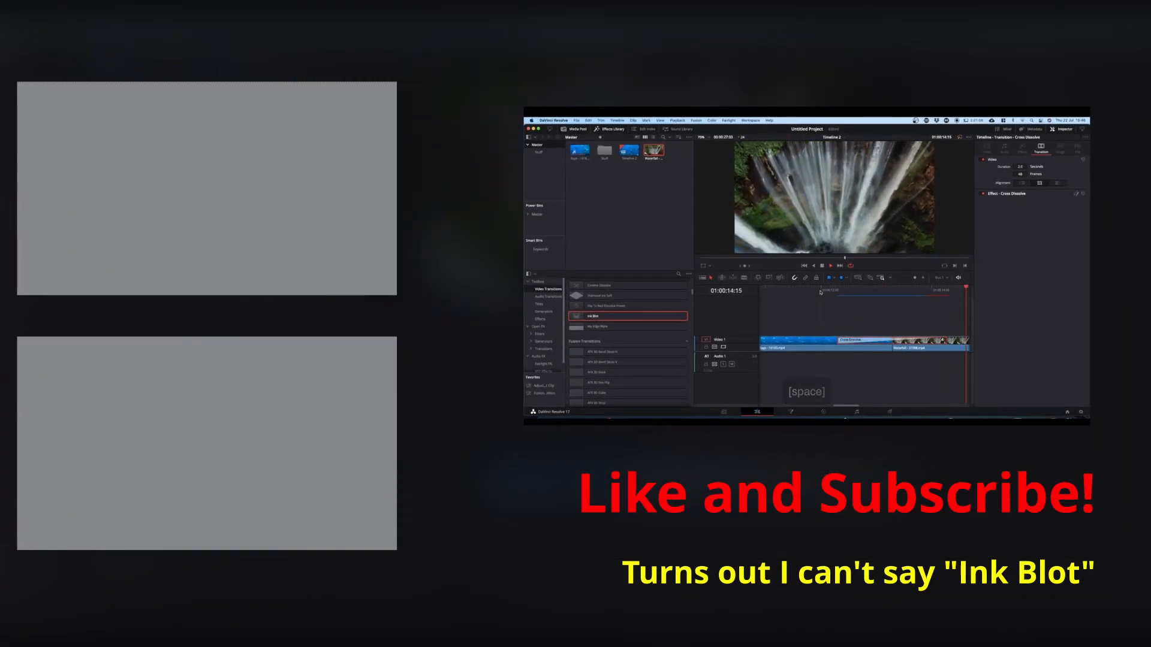
{"action": "left_click", "coordinate": [814, 295]}
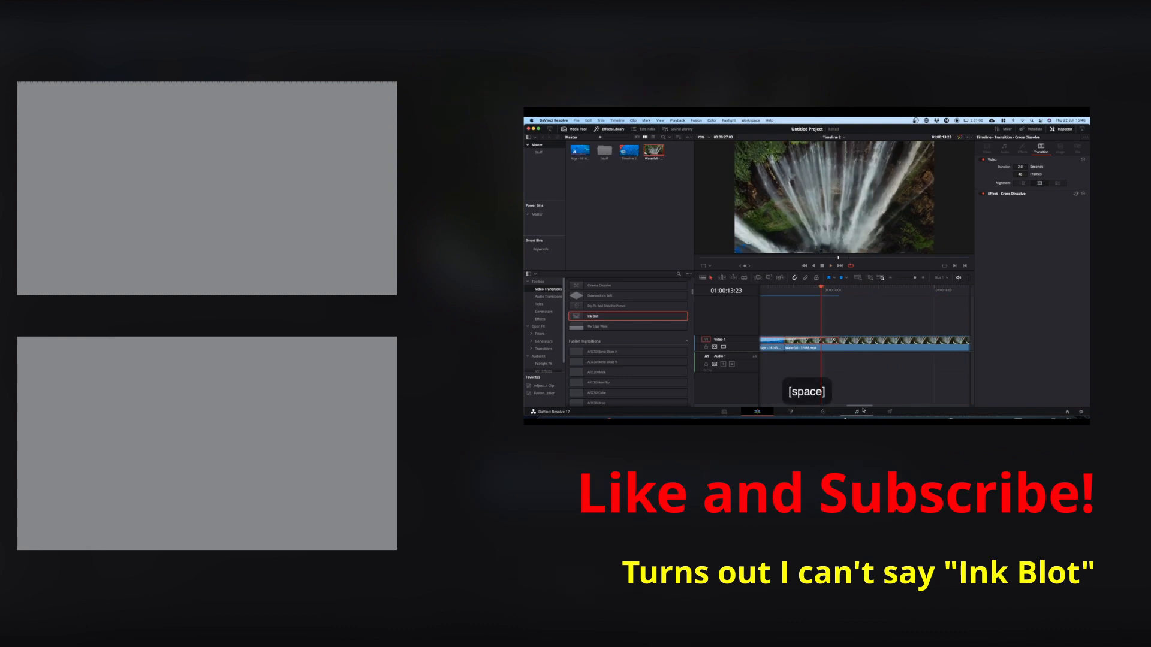
{"action": "left_click_drag", "start_coordinate": [863, 407], "coordinate": [854, 407]}
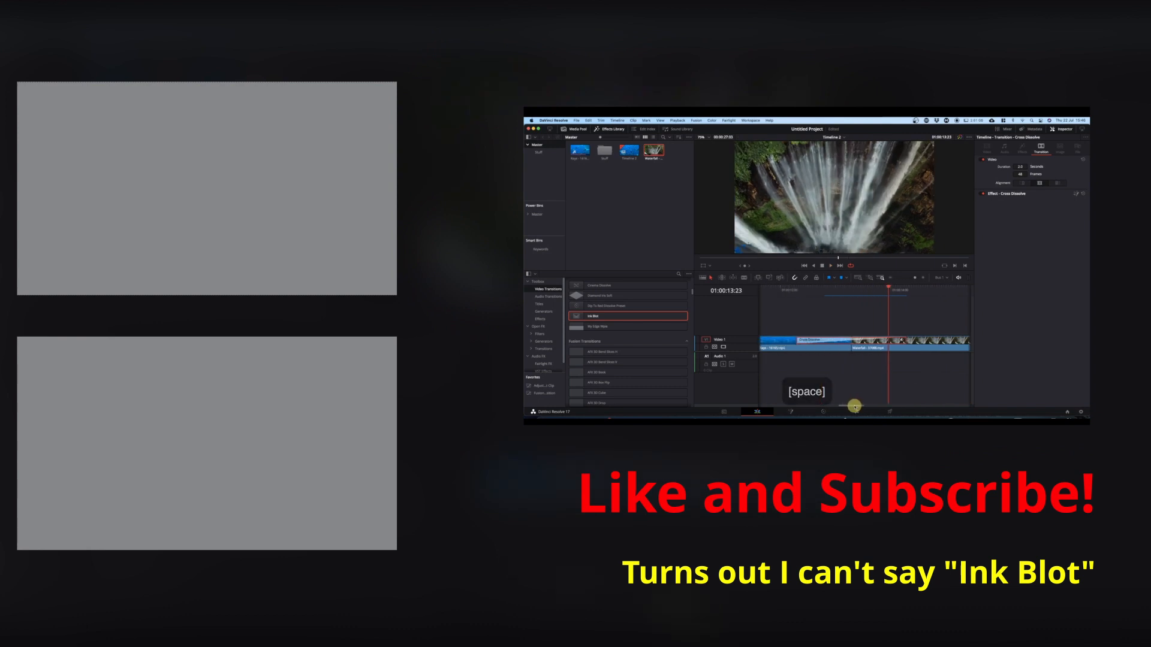
{"action": "left_click", "coordinate": [783, 294]}
{"action": "key", "text": "space"}
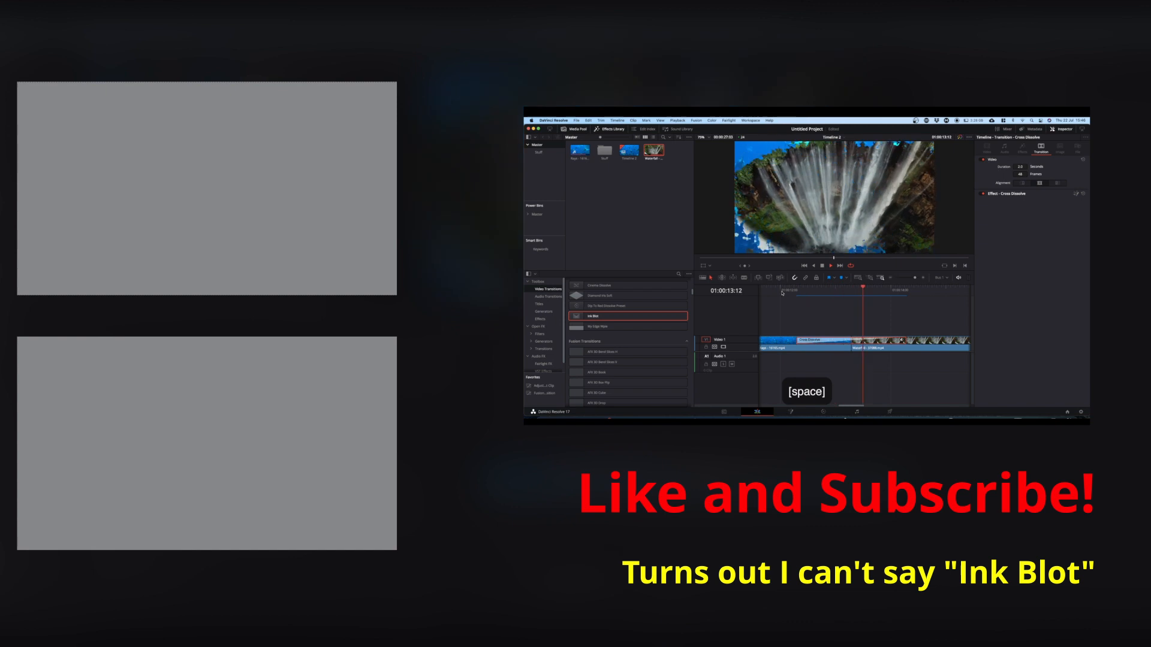
{"action": "left_click", "coordinate": [783, 293]}
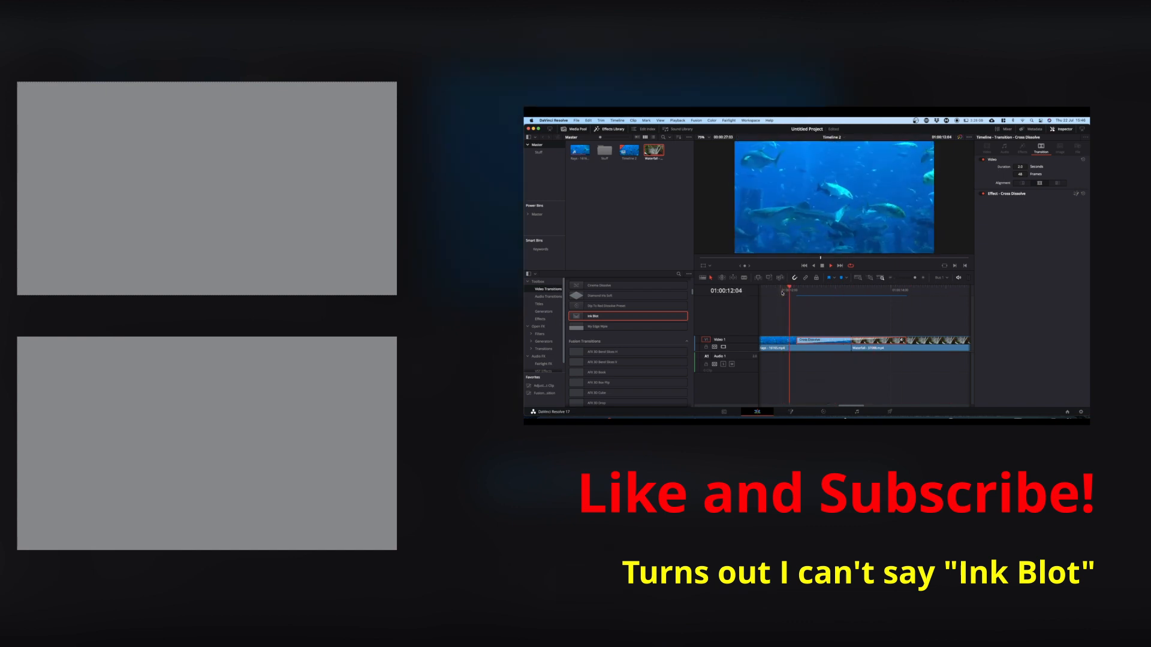